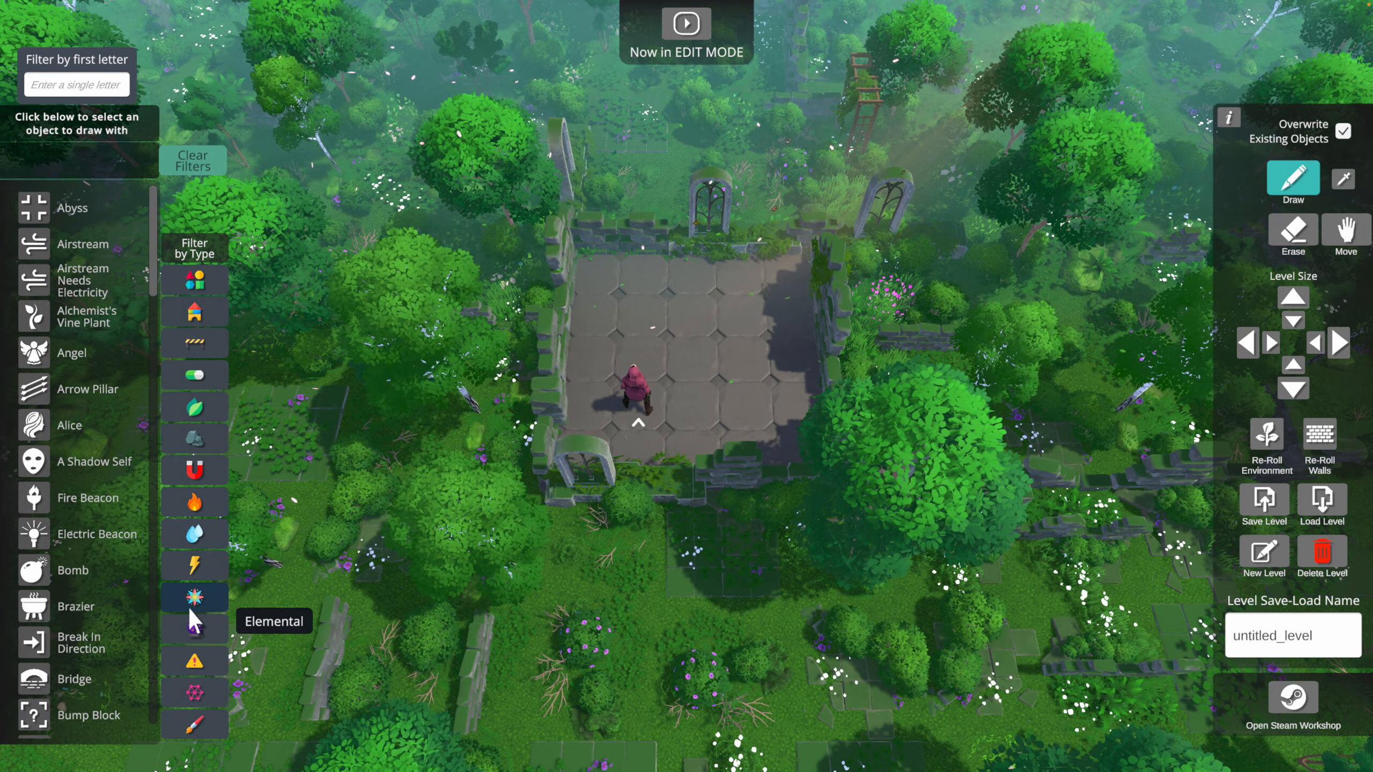
Filter the object list to essentials and try growing and shrinking the level grid's width from both sides
left_click(194, 281)
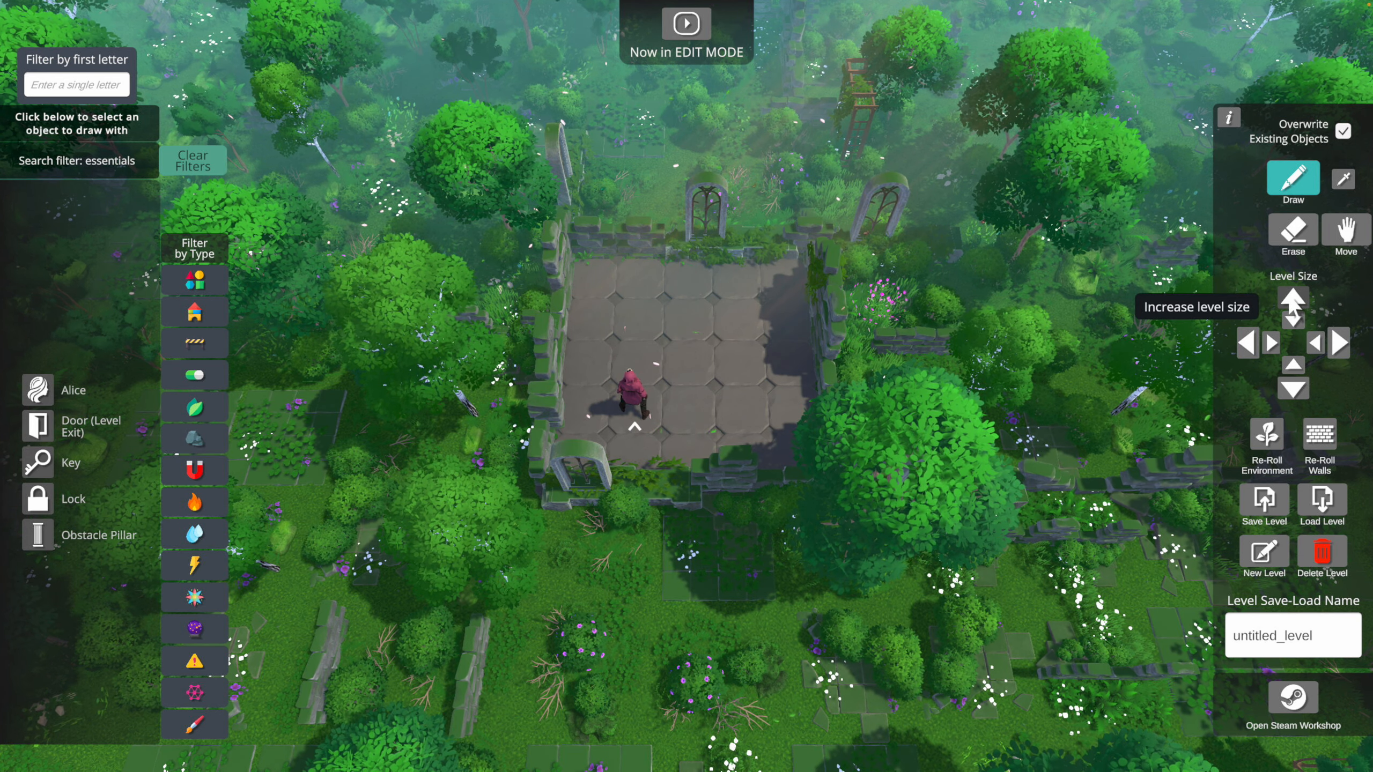
left_click(1247, 344)
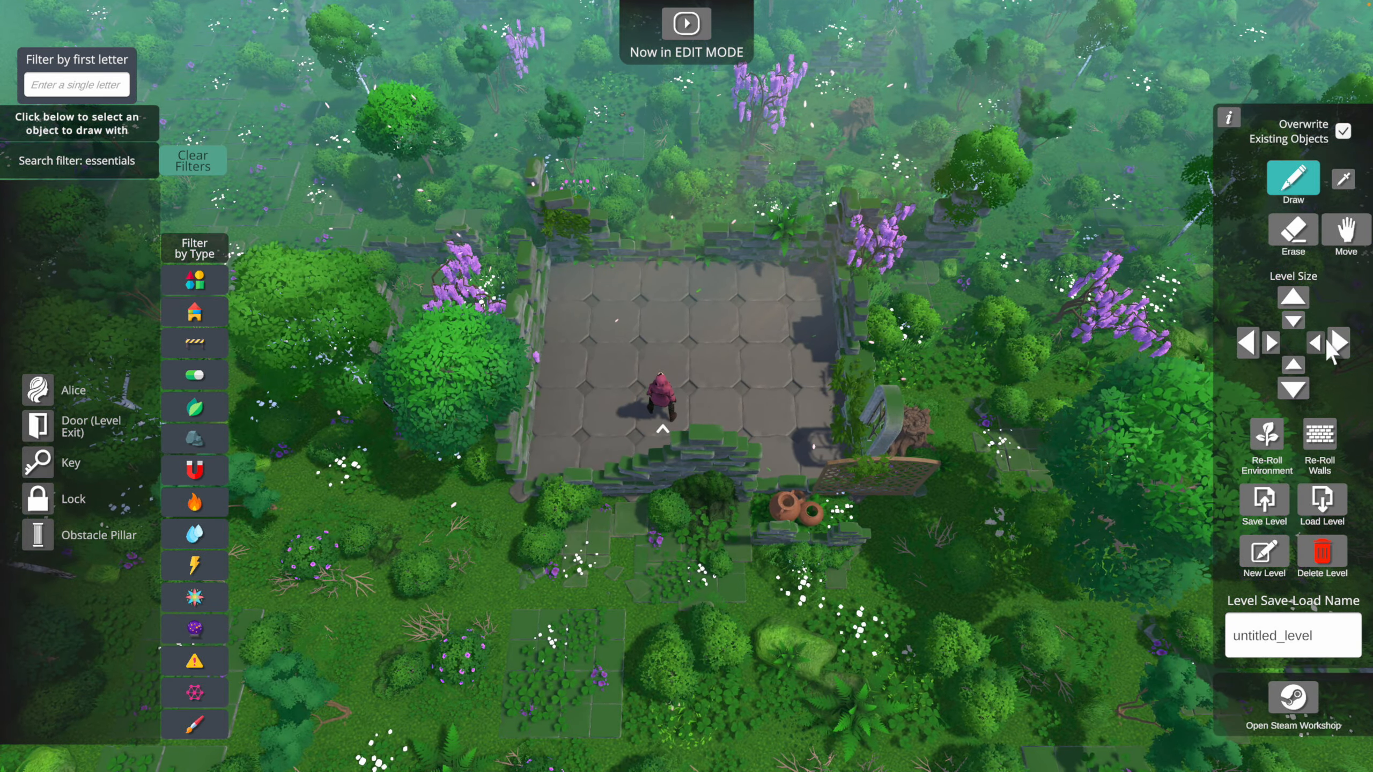
left_click(1330, 342)
left_click(1275, 343)
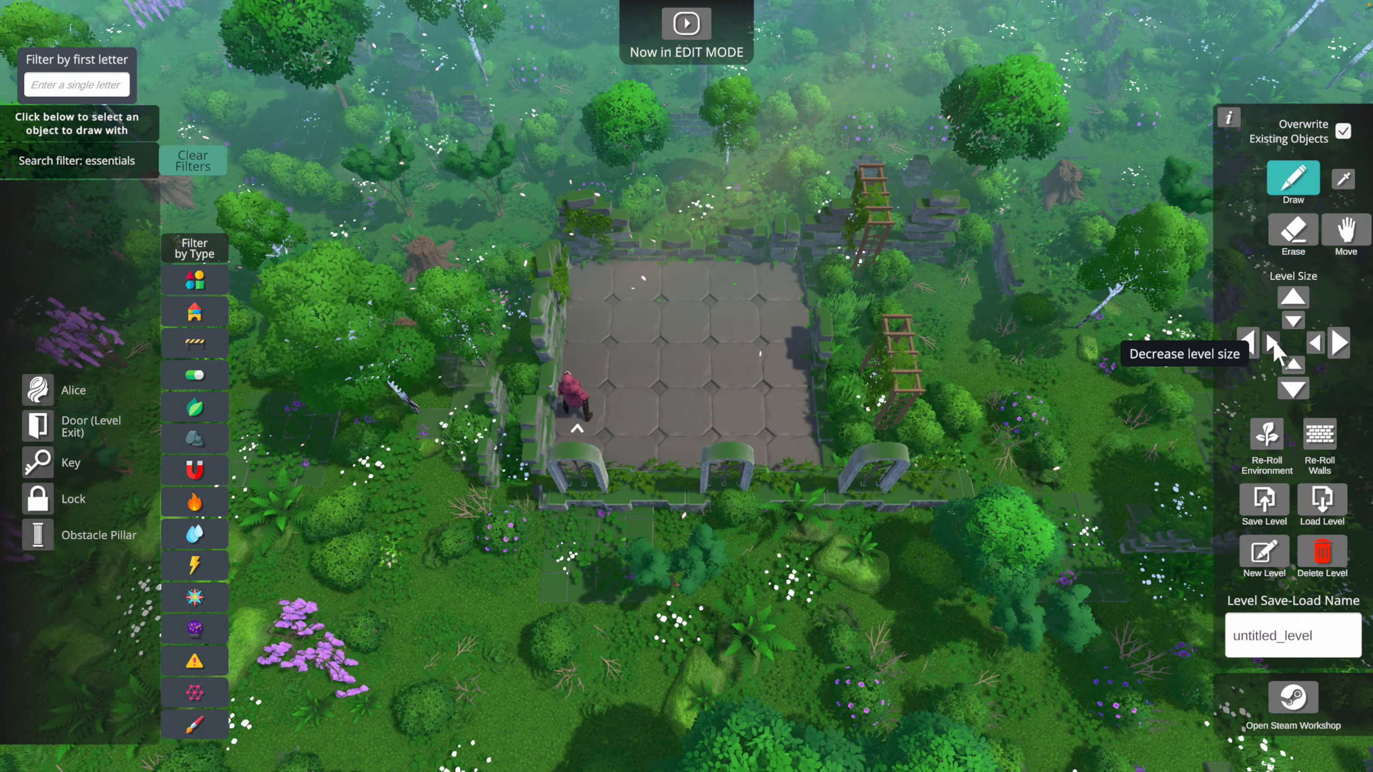
left_click(1313, 342)
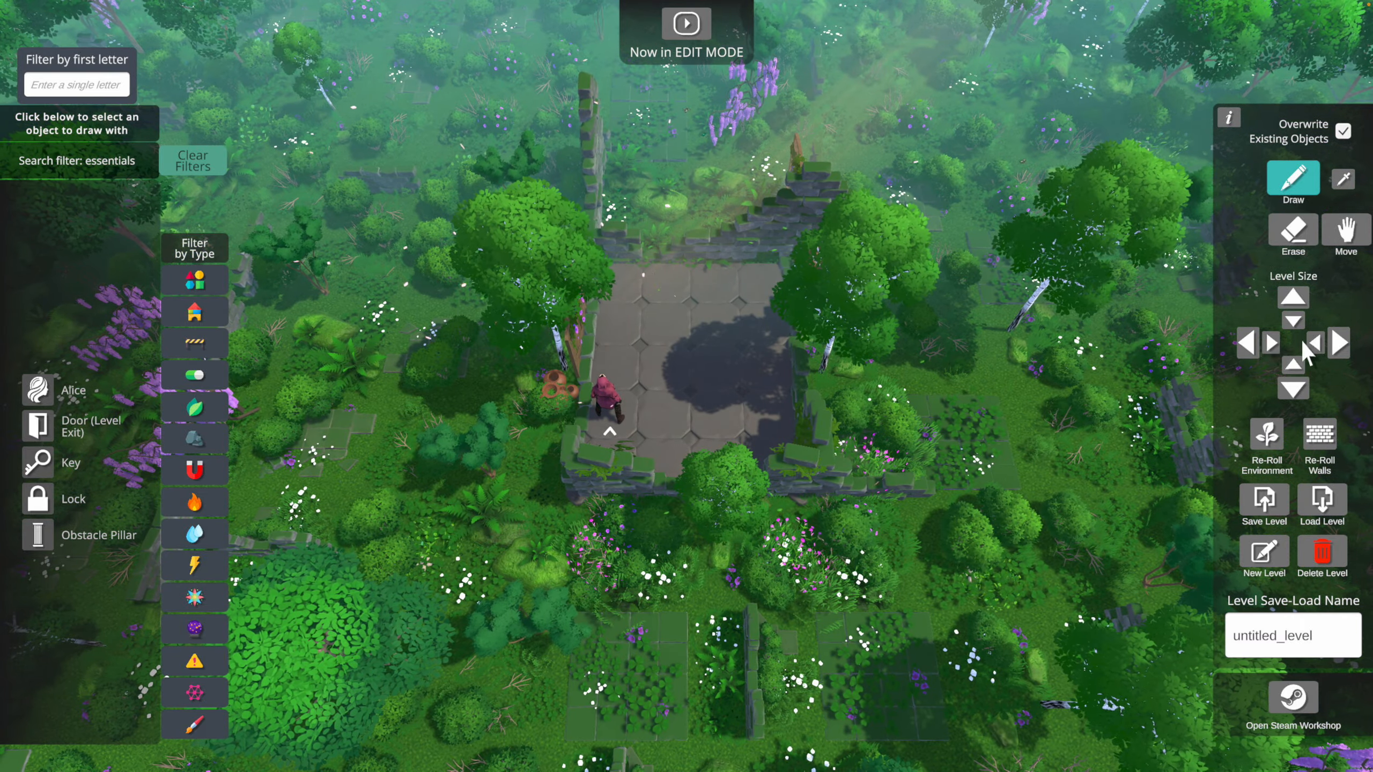
left_click(1250, 345)
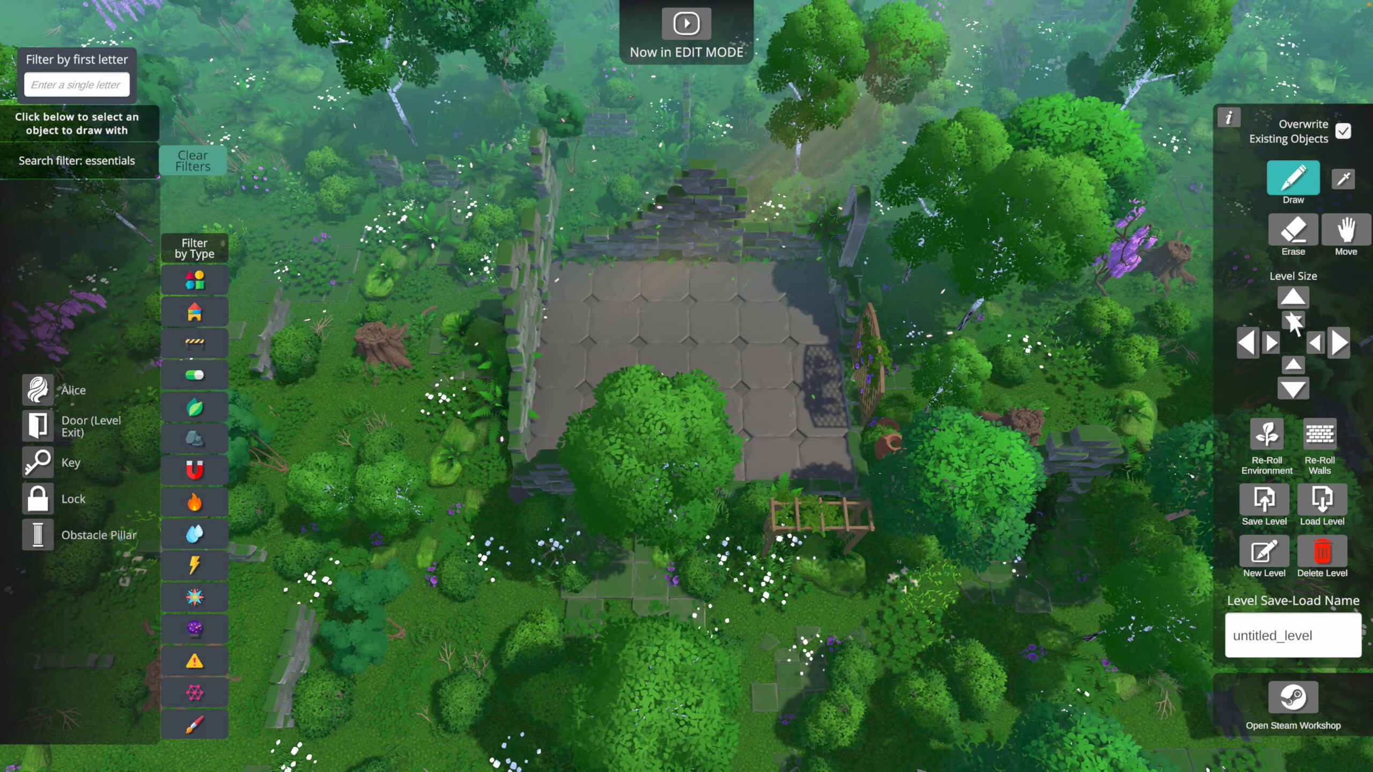
Adjust the level grid's depth and width, finishing by adding a column on the grid's right side and a row at the back
left_click(1292, 362)
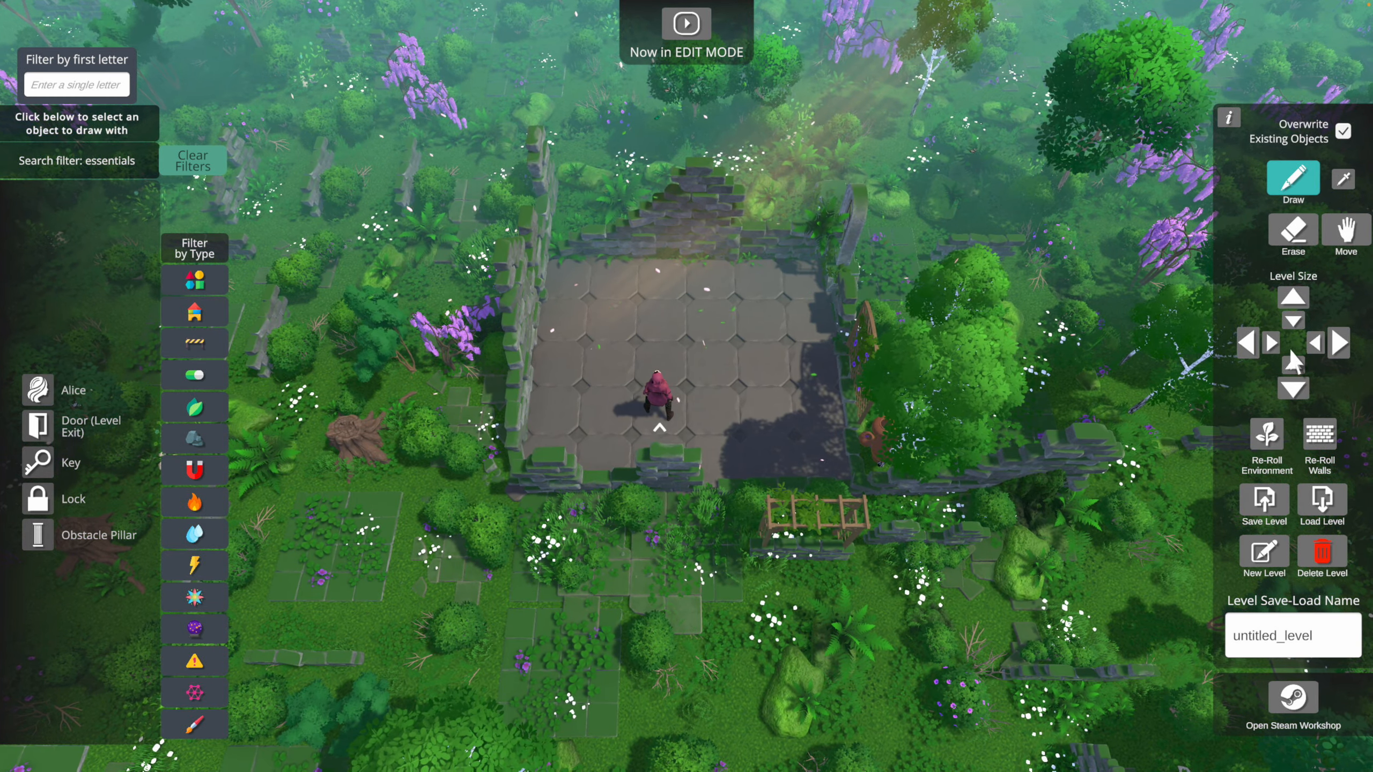
left_click(1295, 311)
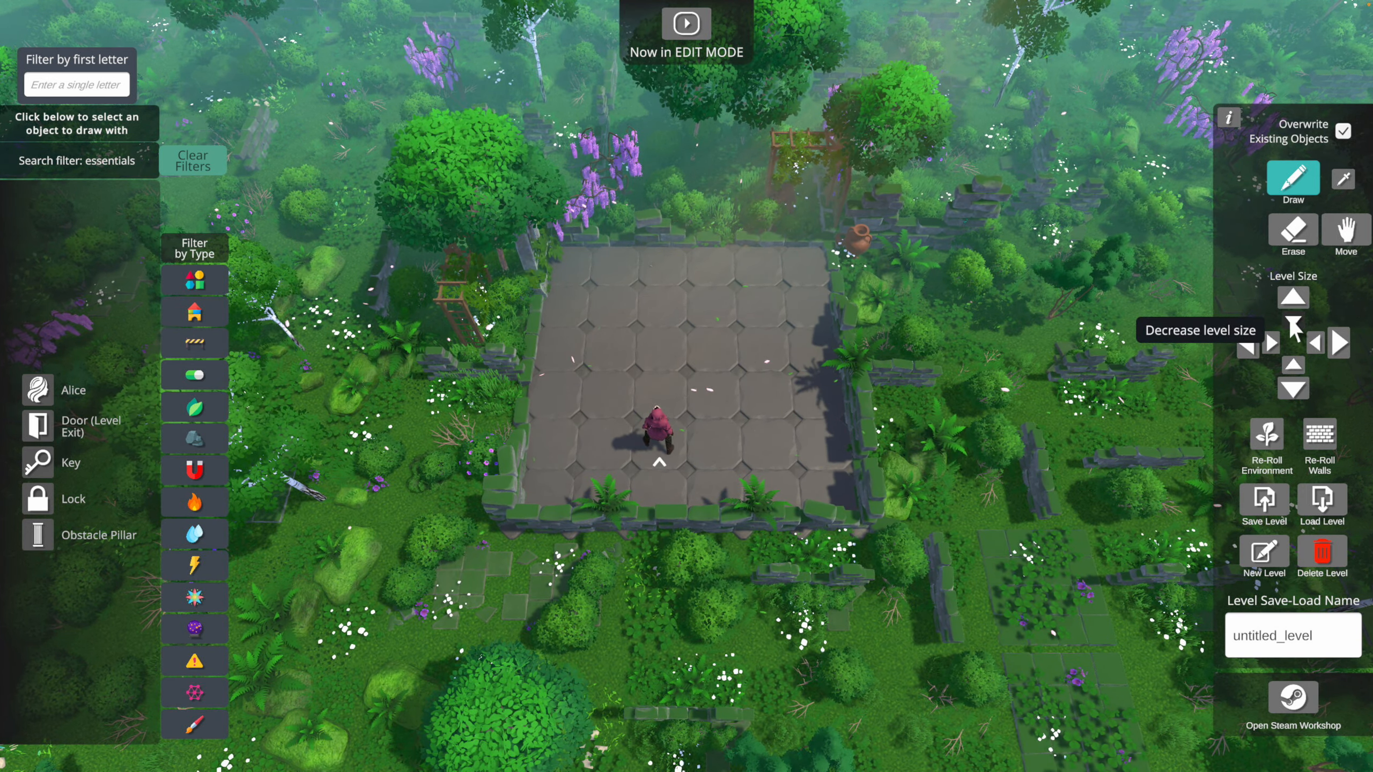
left_click(1294, 324)
left_click(1273, 343)
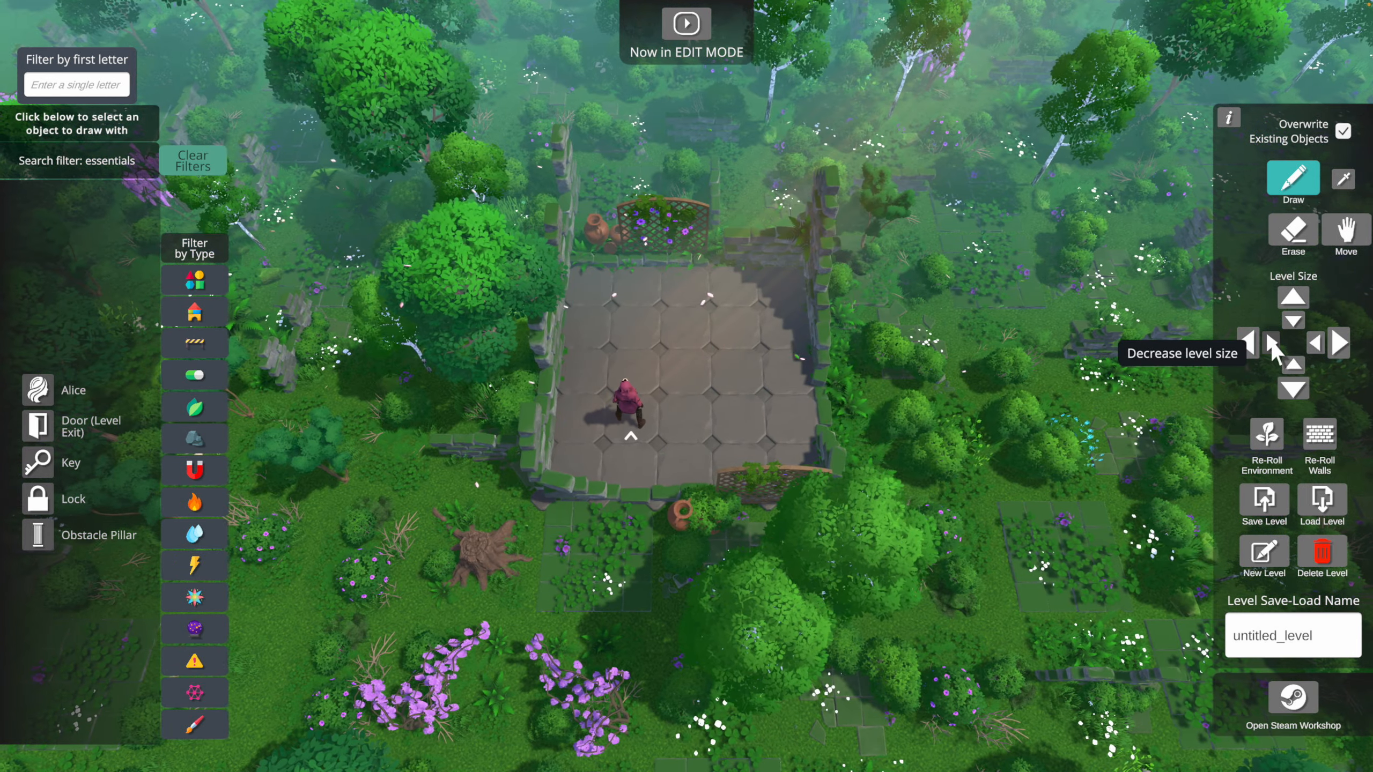
left_click(1342, 338)
left_click(1293, 297)
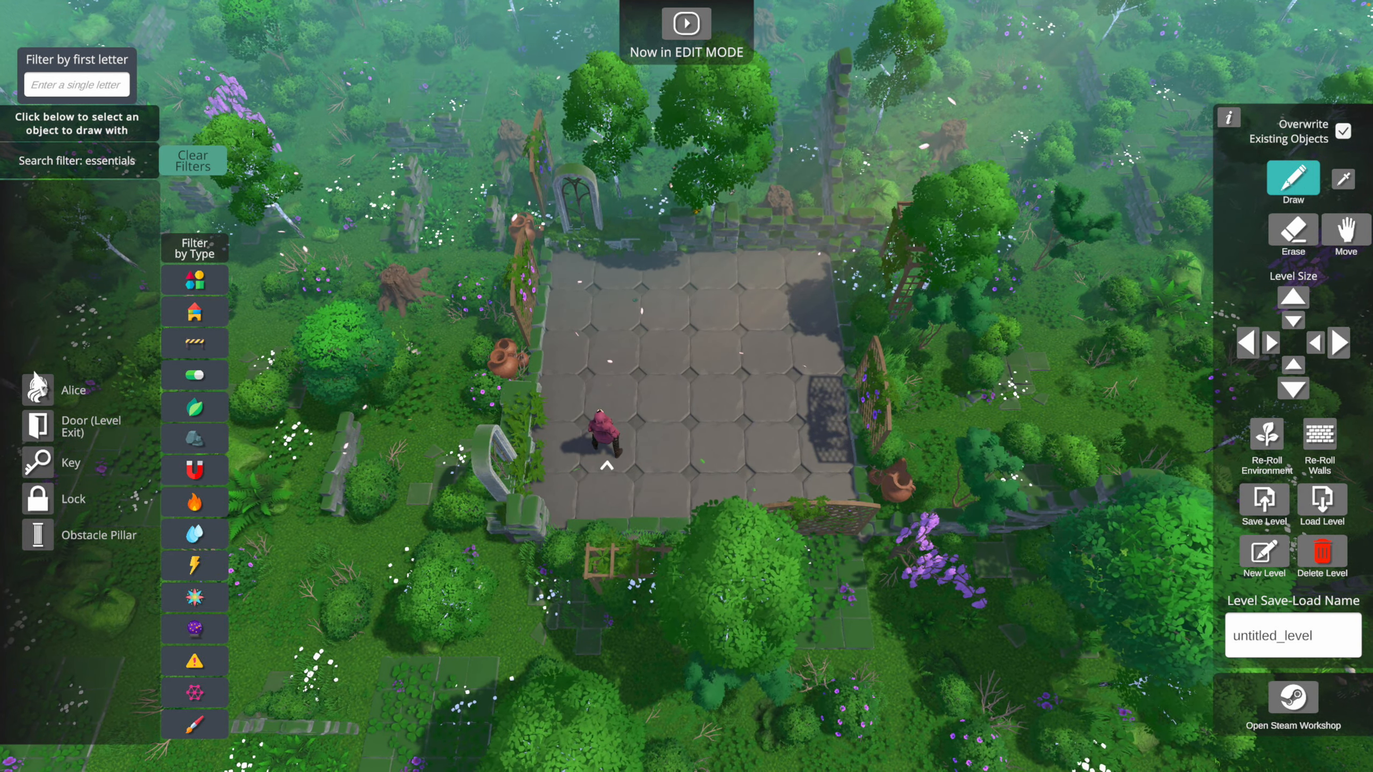
Place a Level Exit door on the back row of the grid and erase the trial door from the middle of the floor
left_click(38, 429)
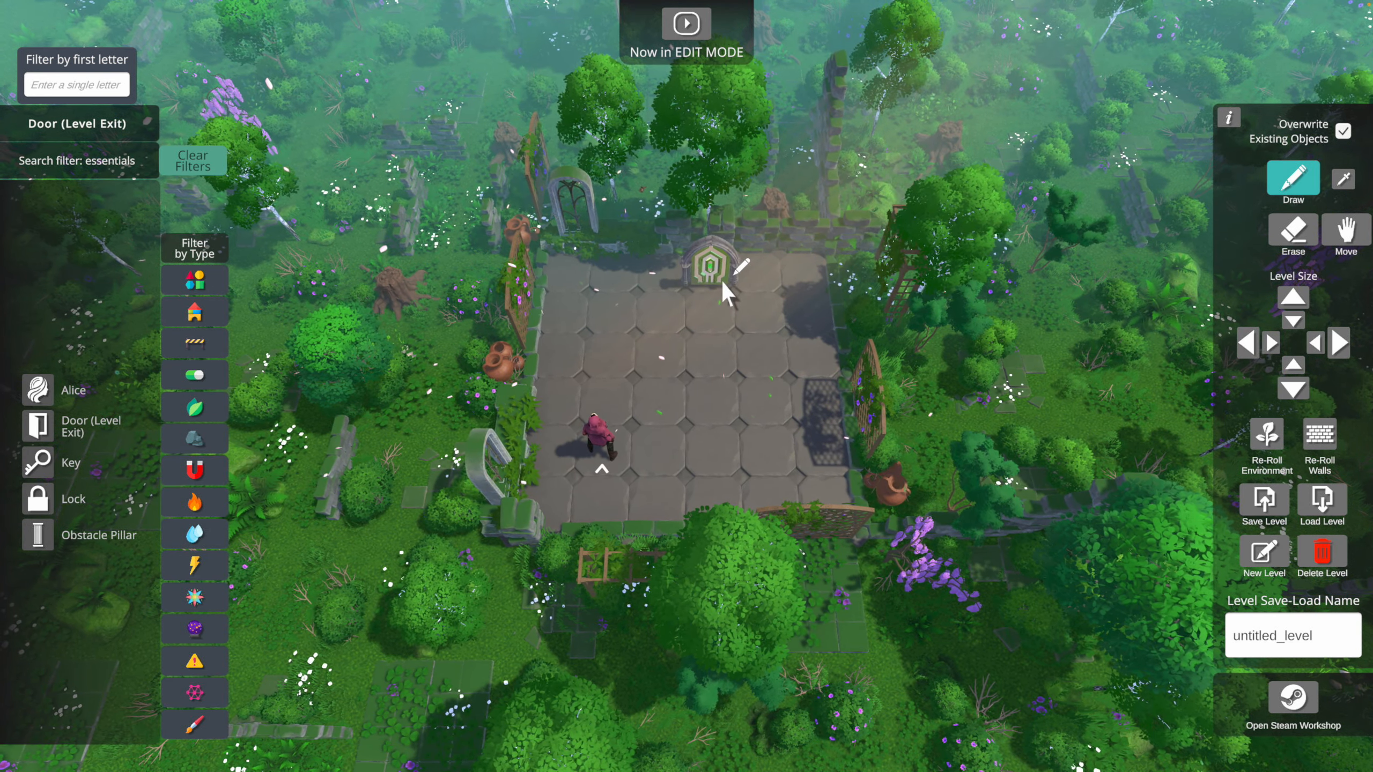
left_click(710, 362)
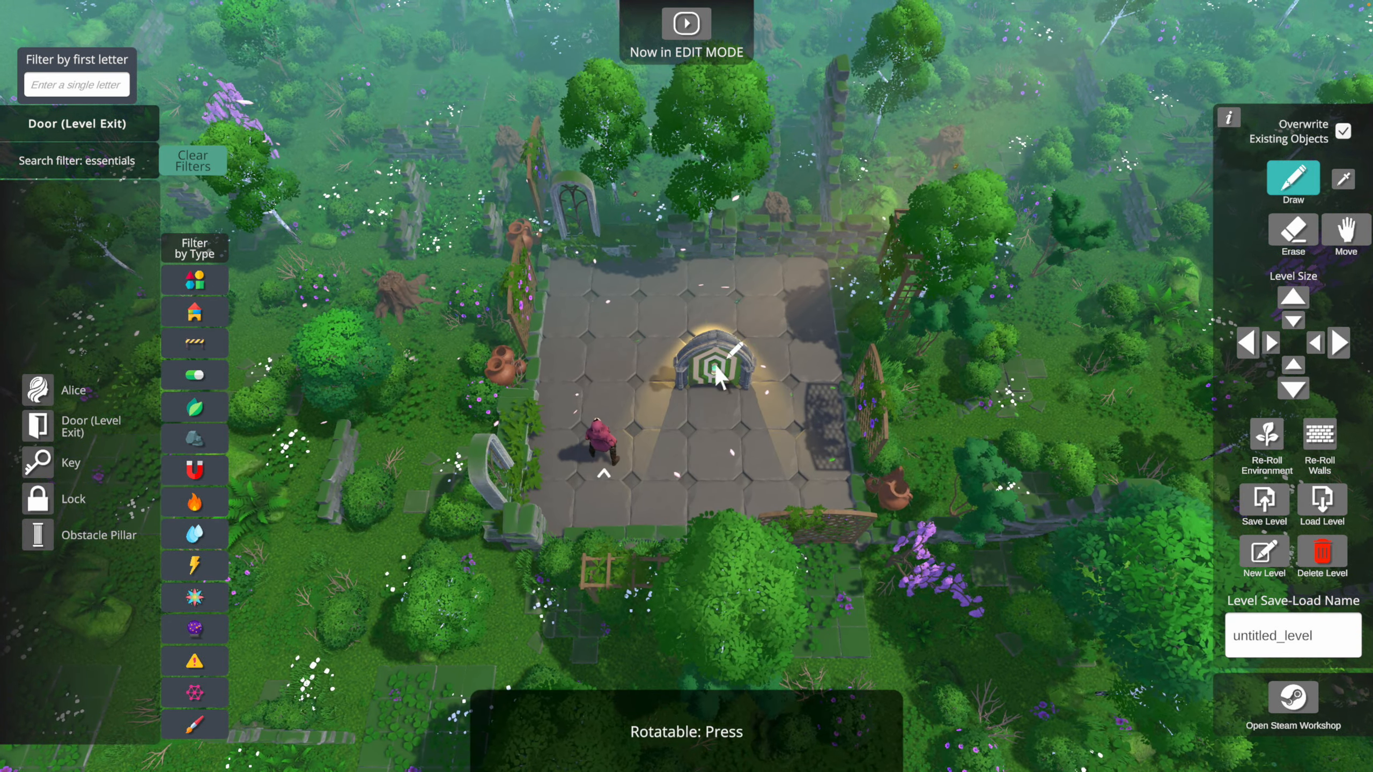
left_click(772, 314)
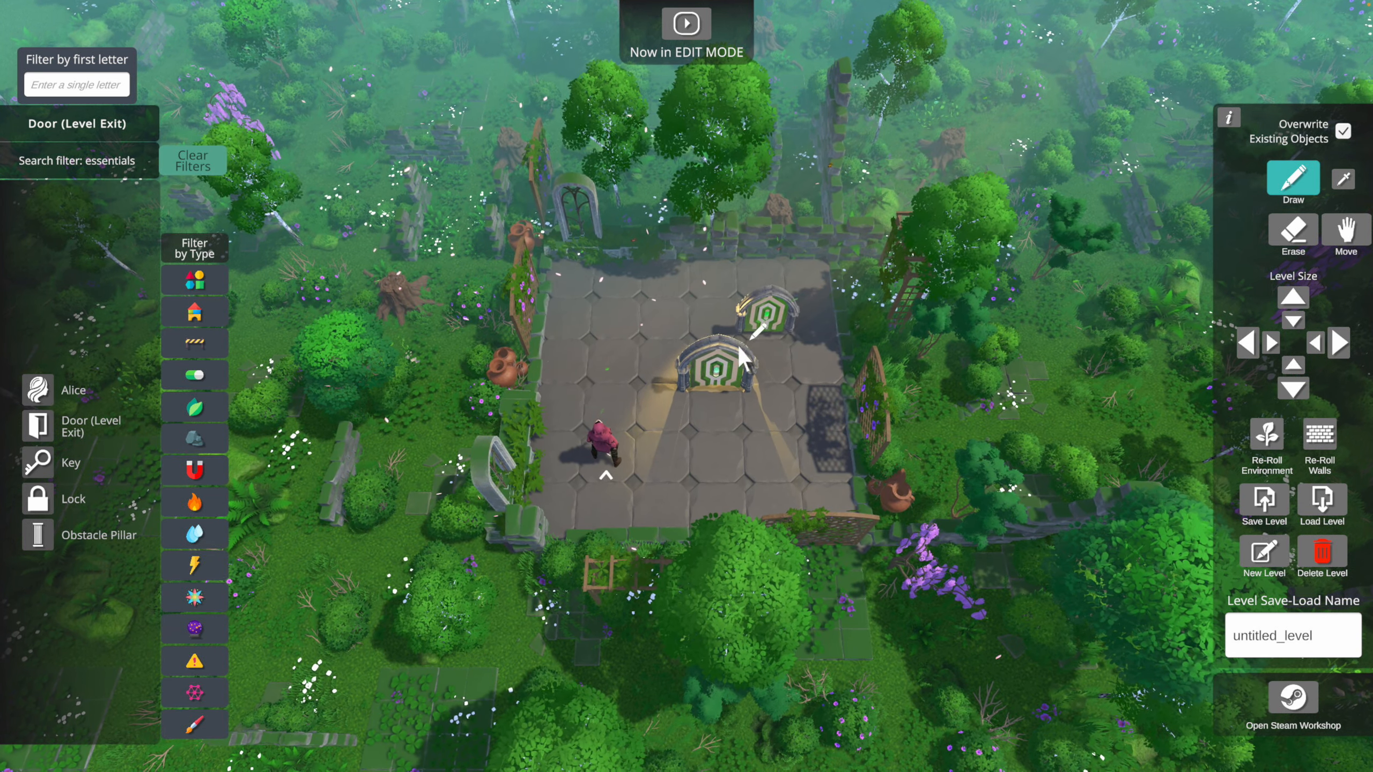
right_click(717, 367)
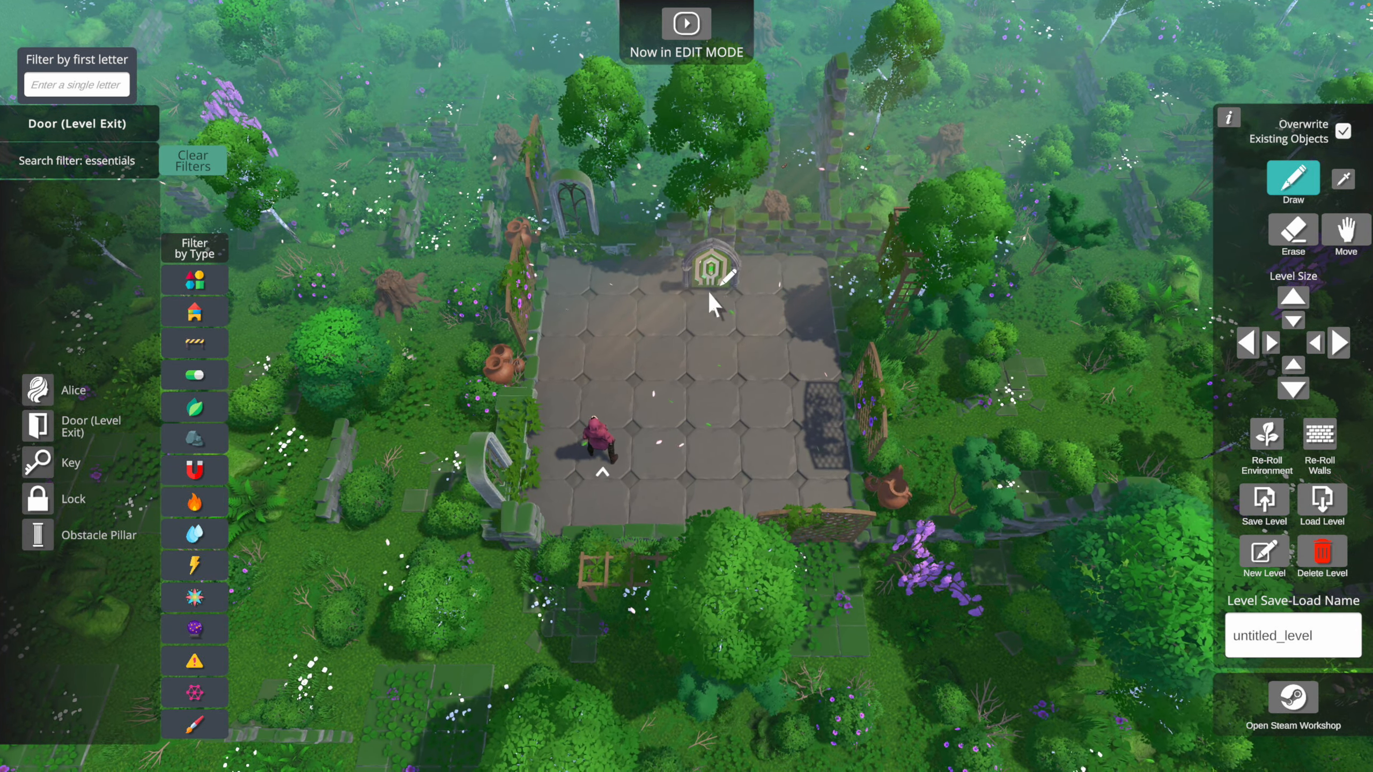
left_click(720, 285)
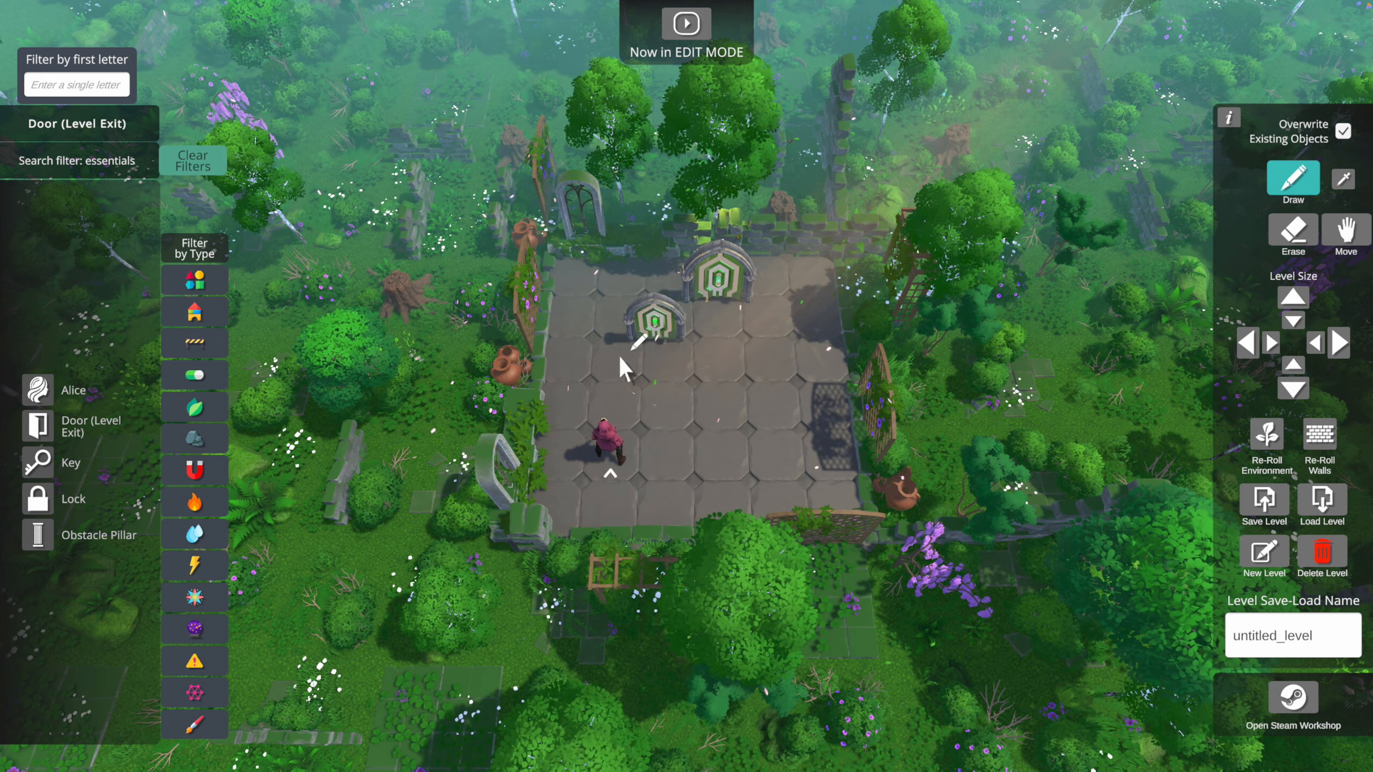
Paint a run of keys along the grid's right side and front row and erase them all
left_click(39, 460)
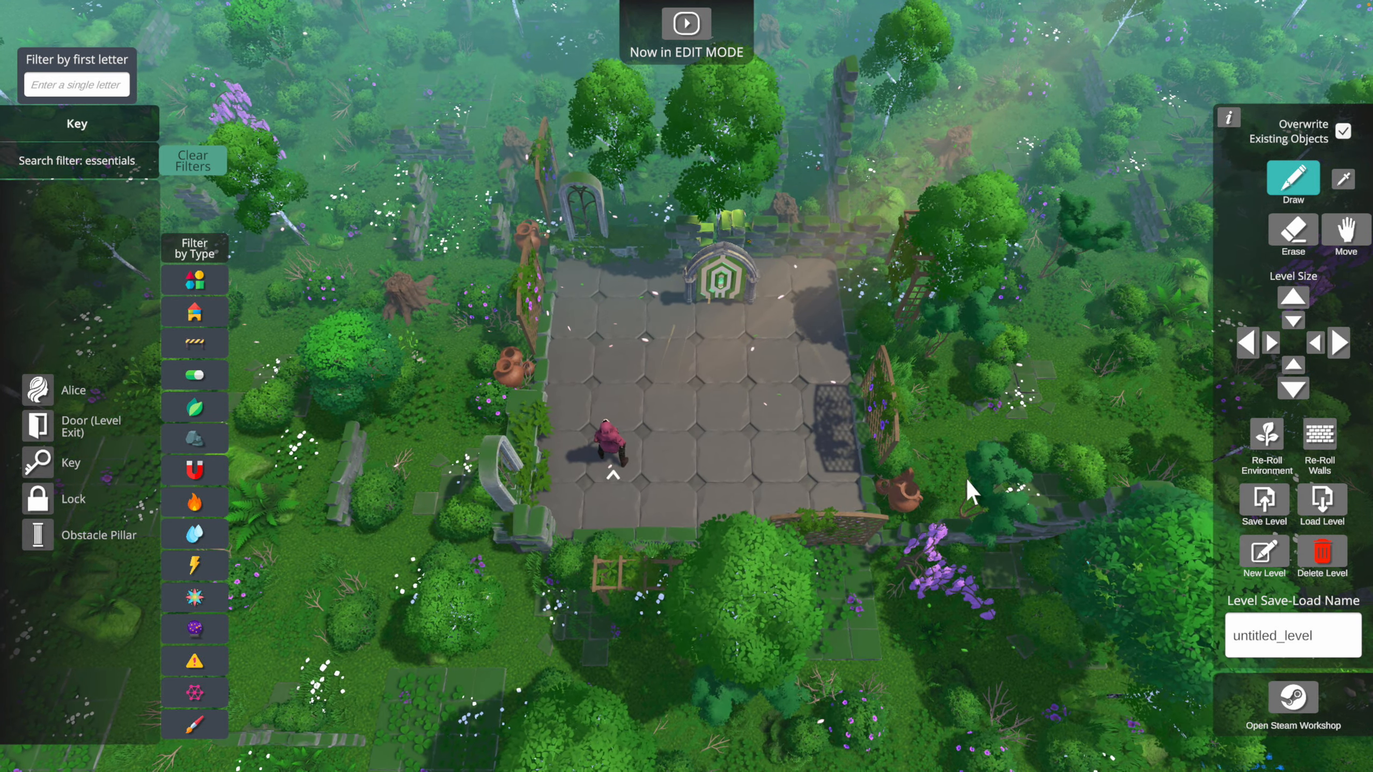
mouse_move(783, 351)
left_mouse_down()
mouse_move(786, 493)
mouse_move(836, 399)
mouse_move(821, 317)
left_mouse_up()
mouse_move(822, 317)
right_mouse_down()
mouse_move(823, 360)
mouse_move(771, 350)
mouse_move(776, 393)
mouse_move(833, 450)
right_mouse_up()
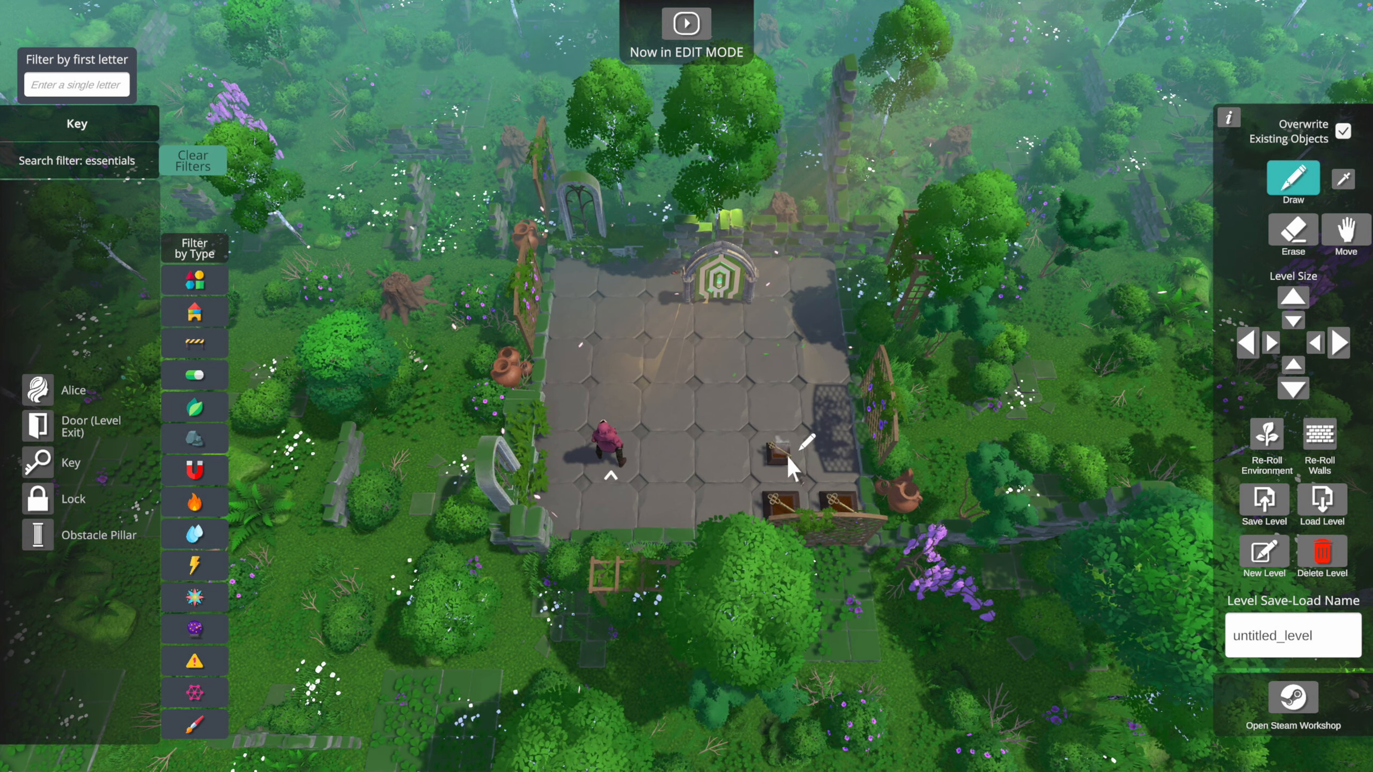
mouse_move(793, 473)
left_mouse_down()
mouse_move(823, 341)
mouse_move(815, 285)
mouse_move(824, 464)
mouse_move(786, 404)
left_mouse_up()
left_click(1293, 230)
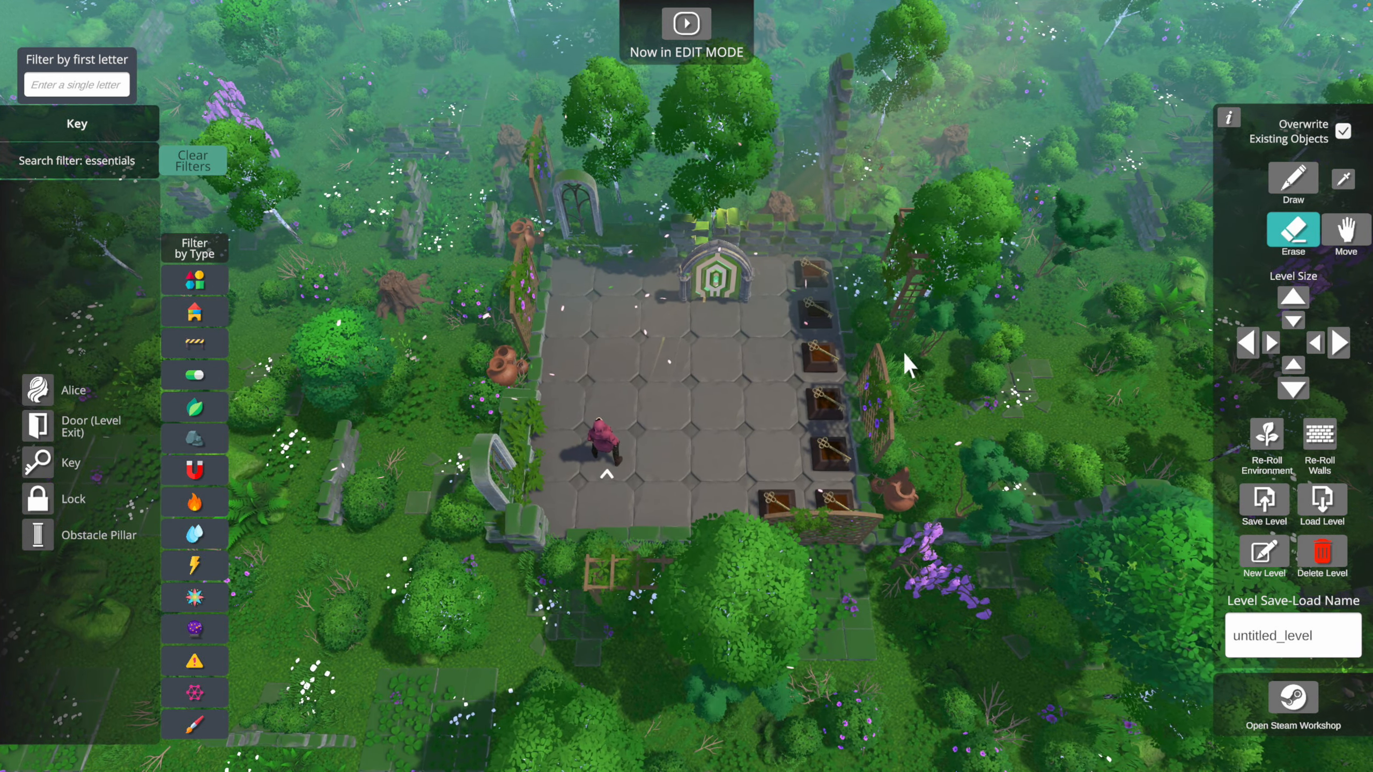
mouse_move(806, 282)
left_mouse_down()
mouse_move(834, 497)
mouse_move(819, 480)
left_mouse_up()
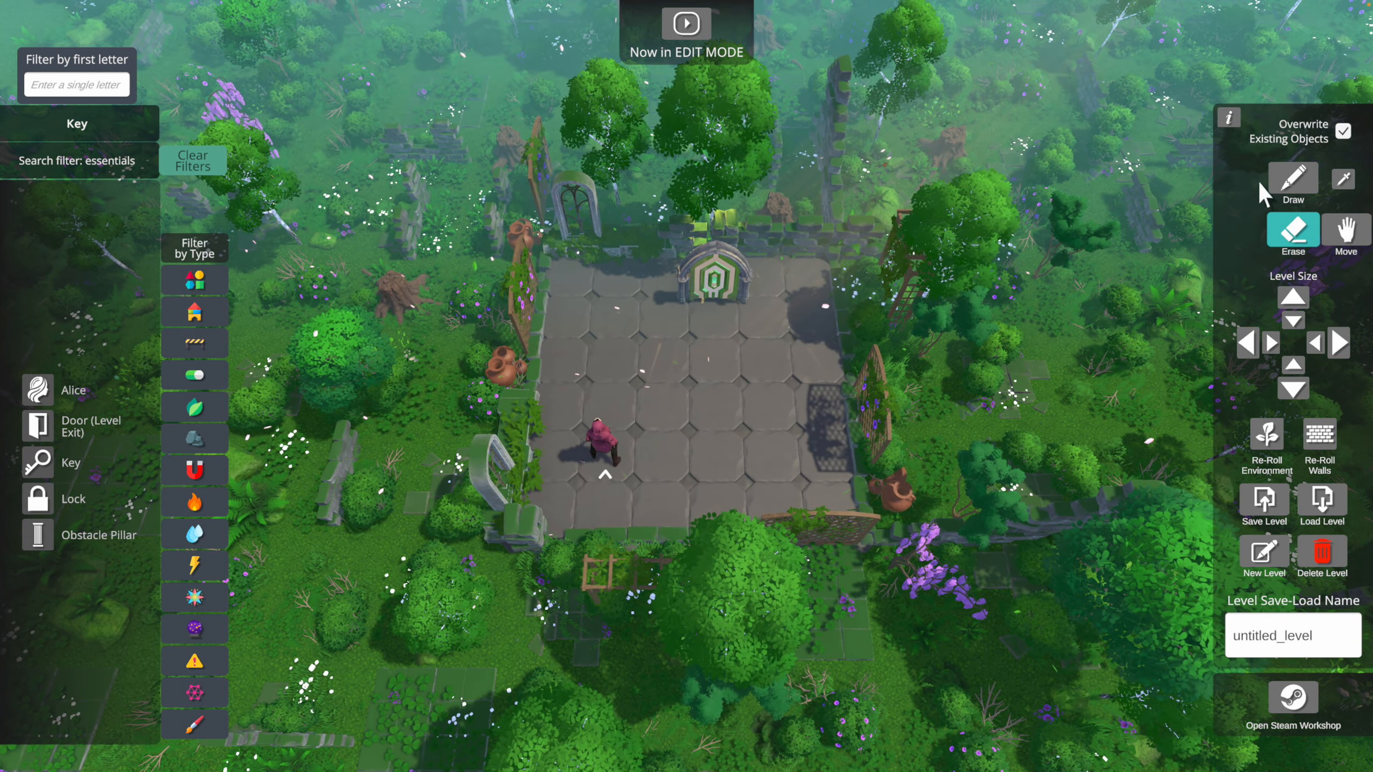
Place a single key on the floor to the right of Alice and move it one tile back
left_click(1293, 178)
left_click(36, 462)
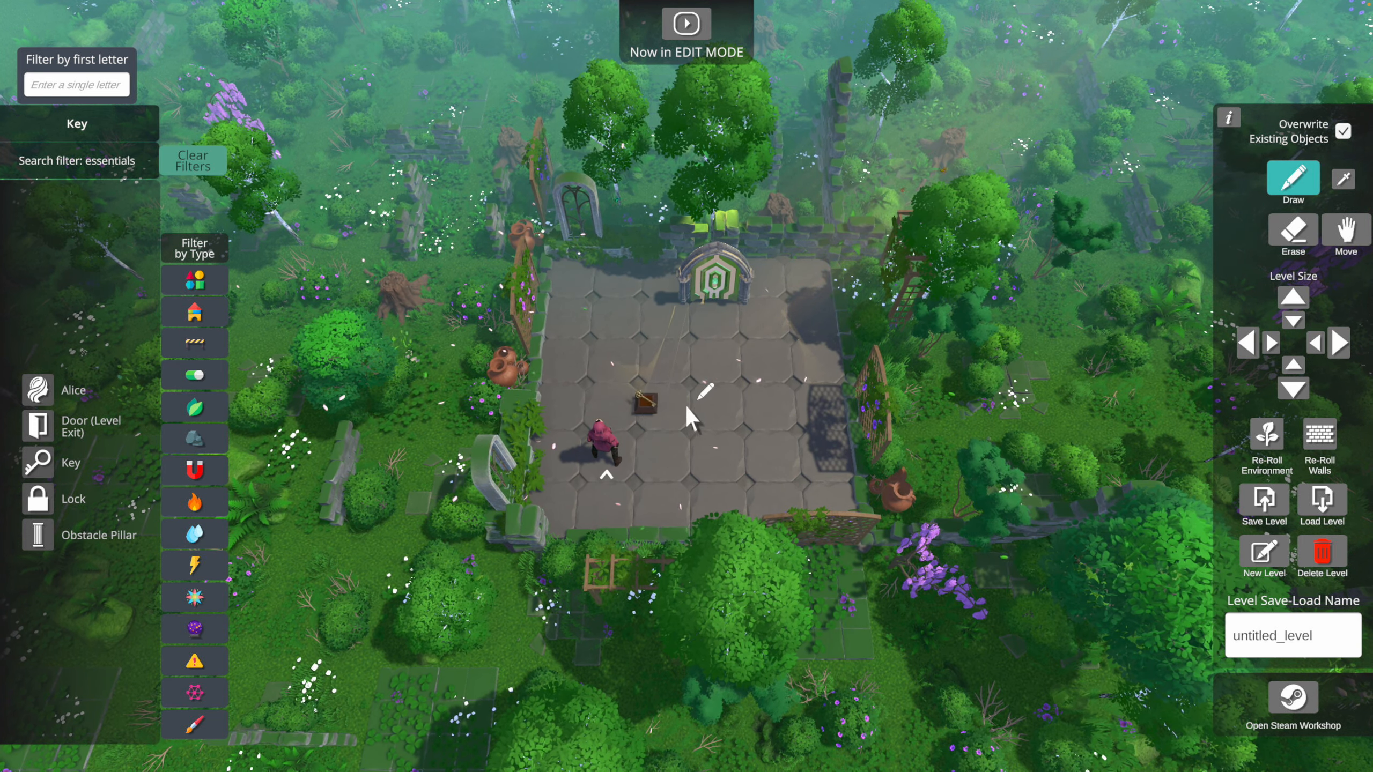
left_click(770, 454)
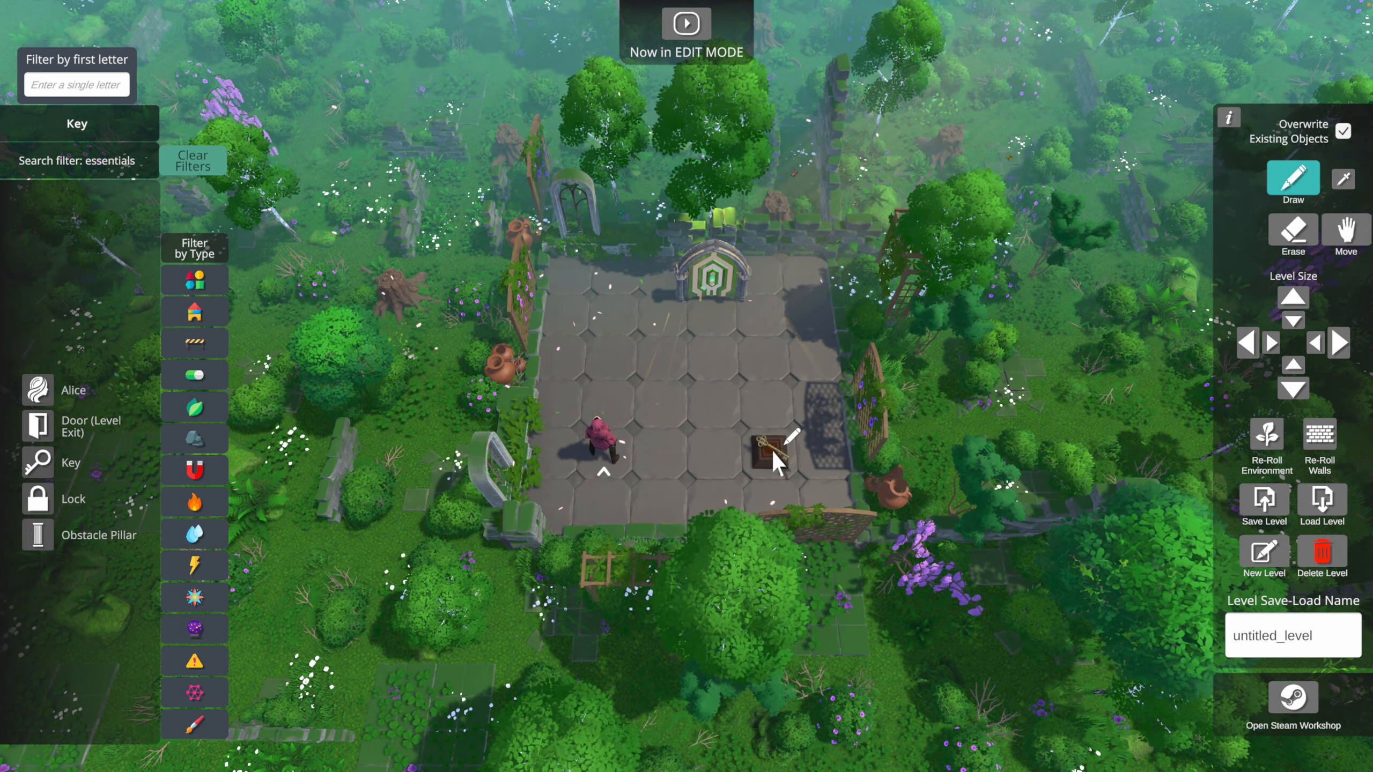
left_click(1351, 246)
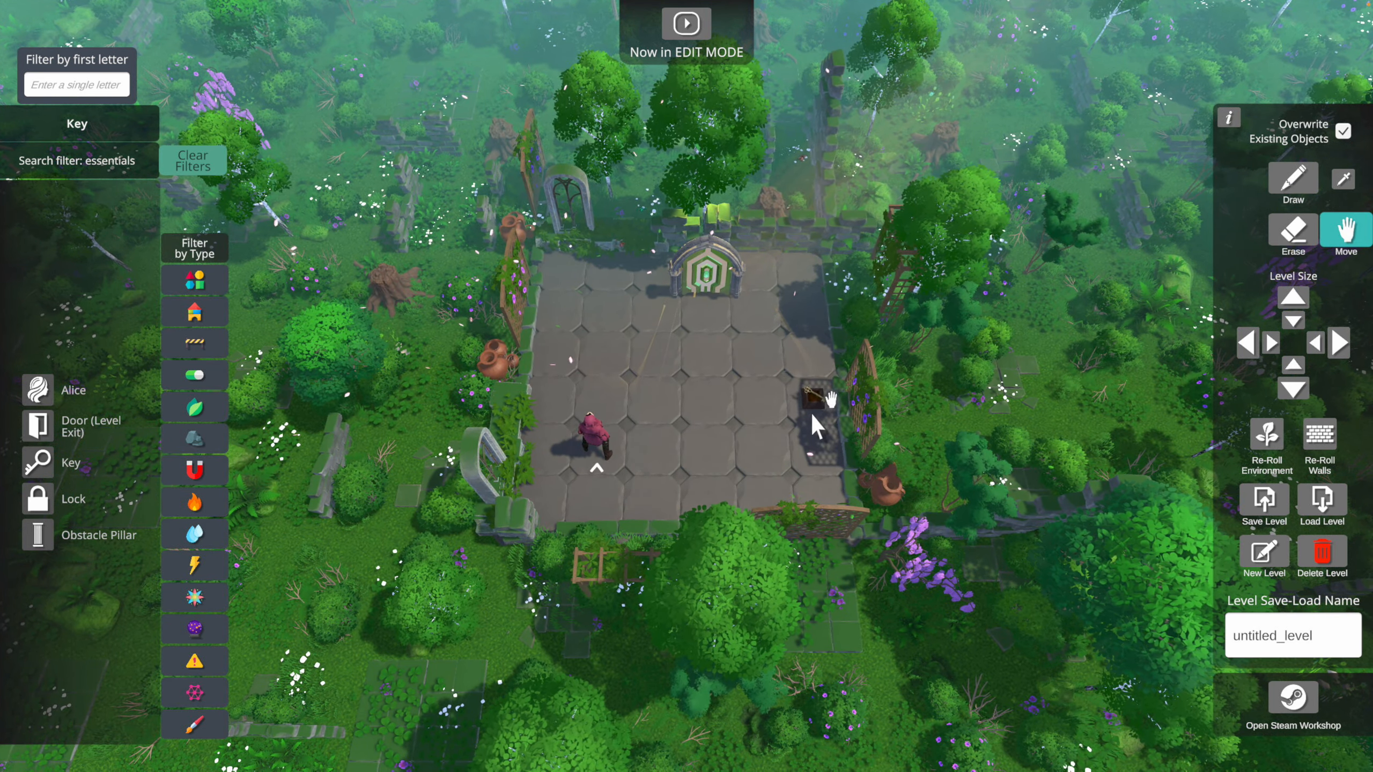
left_click_drag(818, 397, 757, 399)
Test picking up Alice and the exit door, and move the door one tile forward from the back row
mouse_move(595, 442)
left_mouse_down()
mouse_move(596, 400)
mouse_move(590, 448)
left_mouse_up()
mouse_move(708, 270)
left_mouse_down()
mouse_move(640, 295)
mouse_move(694, 286)
left_mouse_up()
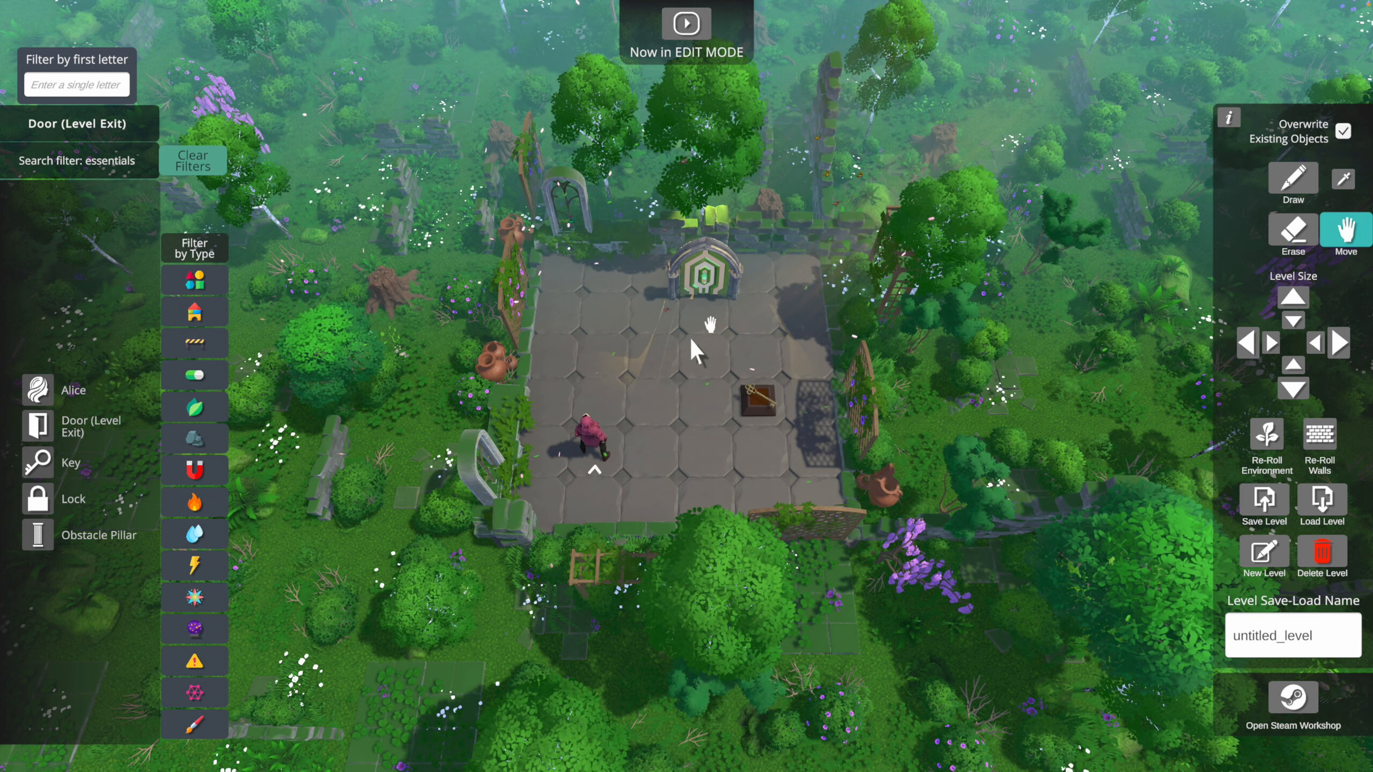
left_click_drag(714, 282, 704, 314)
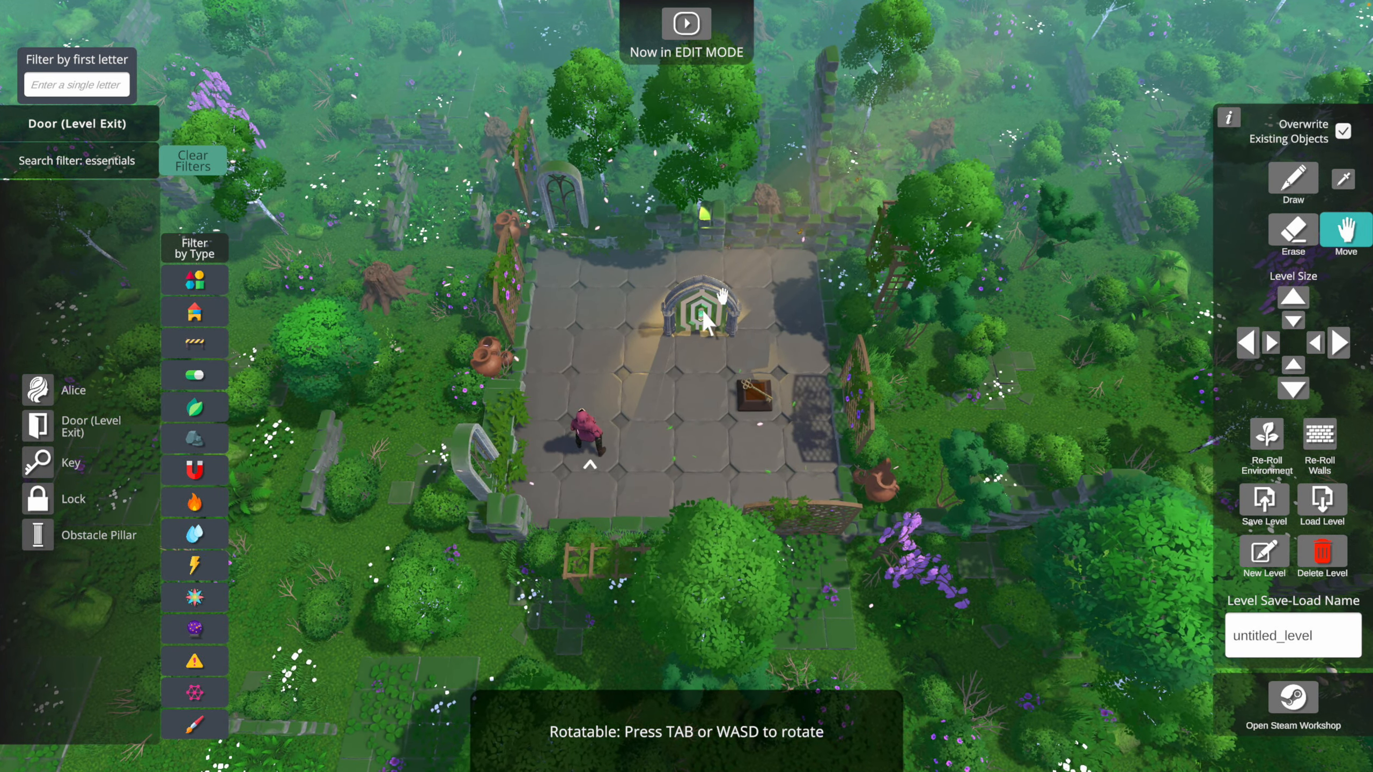
Try rotating the exit door through different orientations and set it down on the same tile
left_click(705, 322)
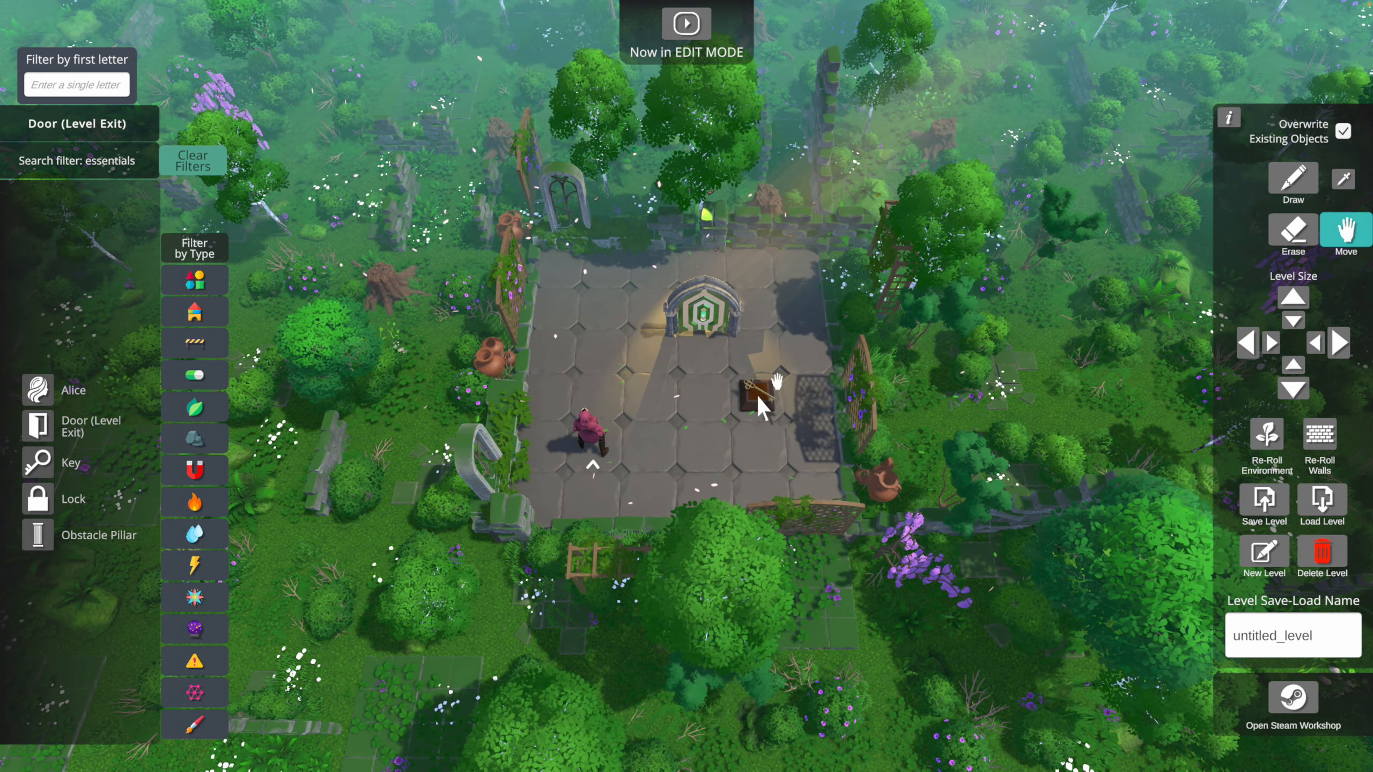
left_click(706, 320)
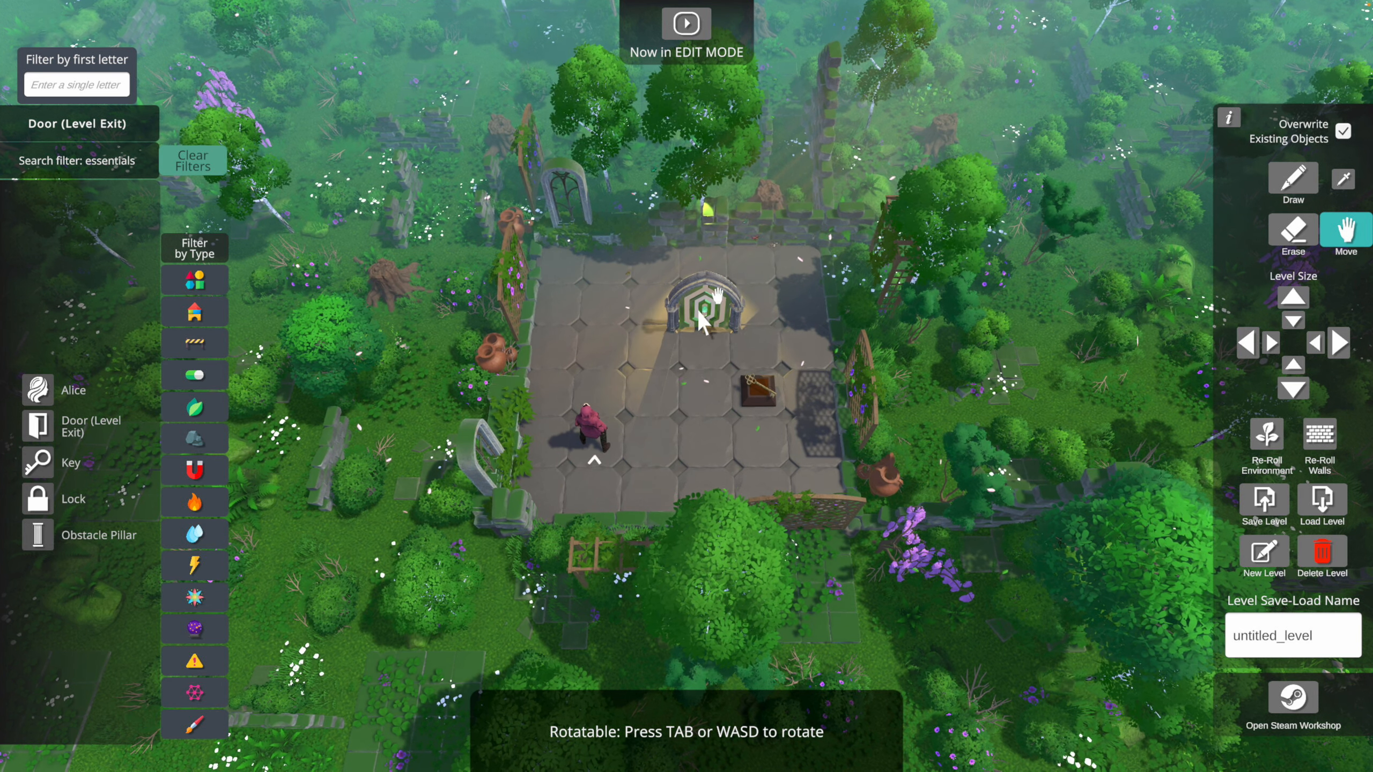
key("Tab")
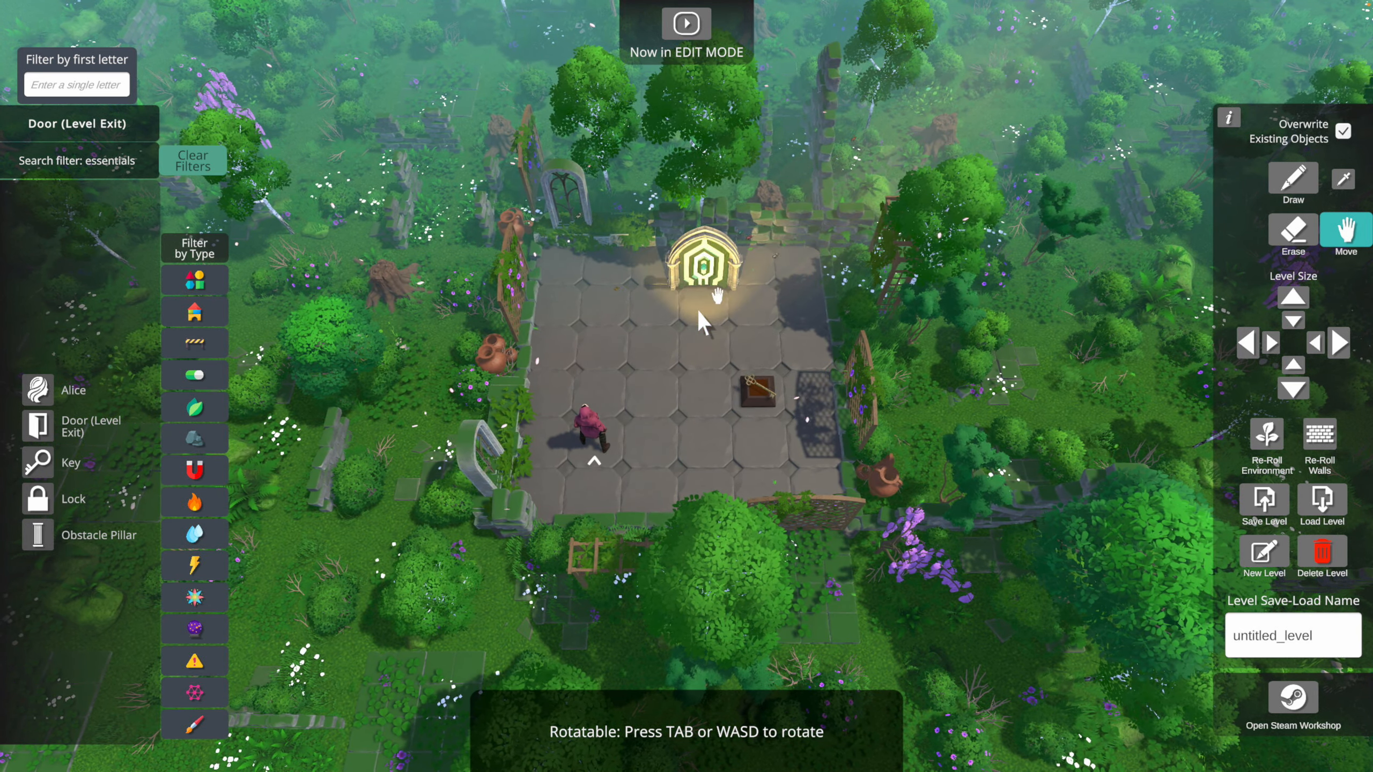
key("Tab")
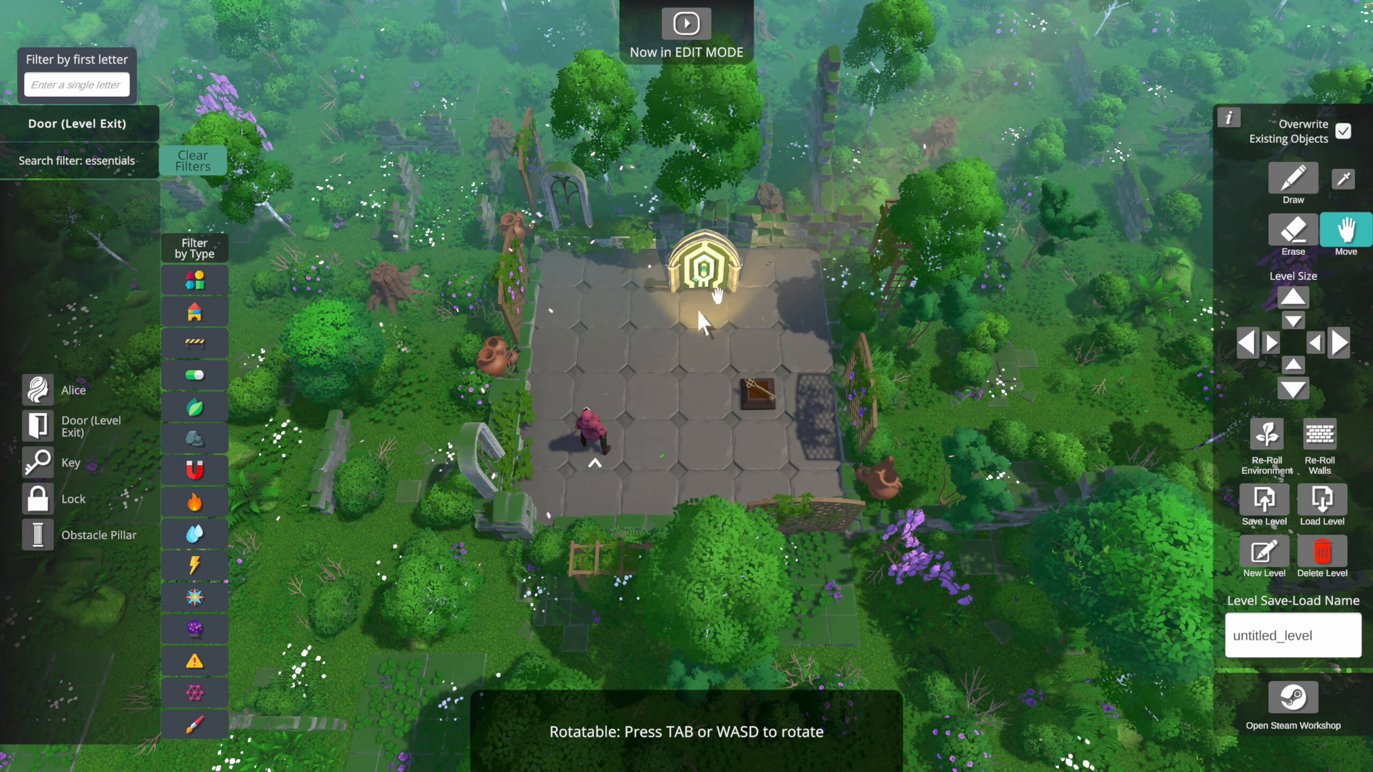
left_click(698, 313)
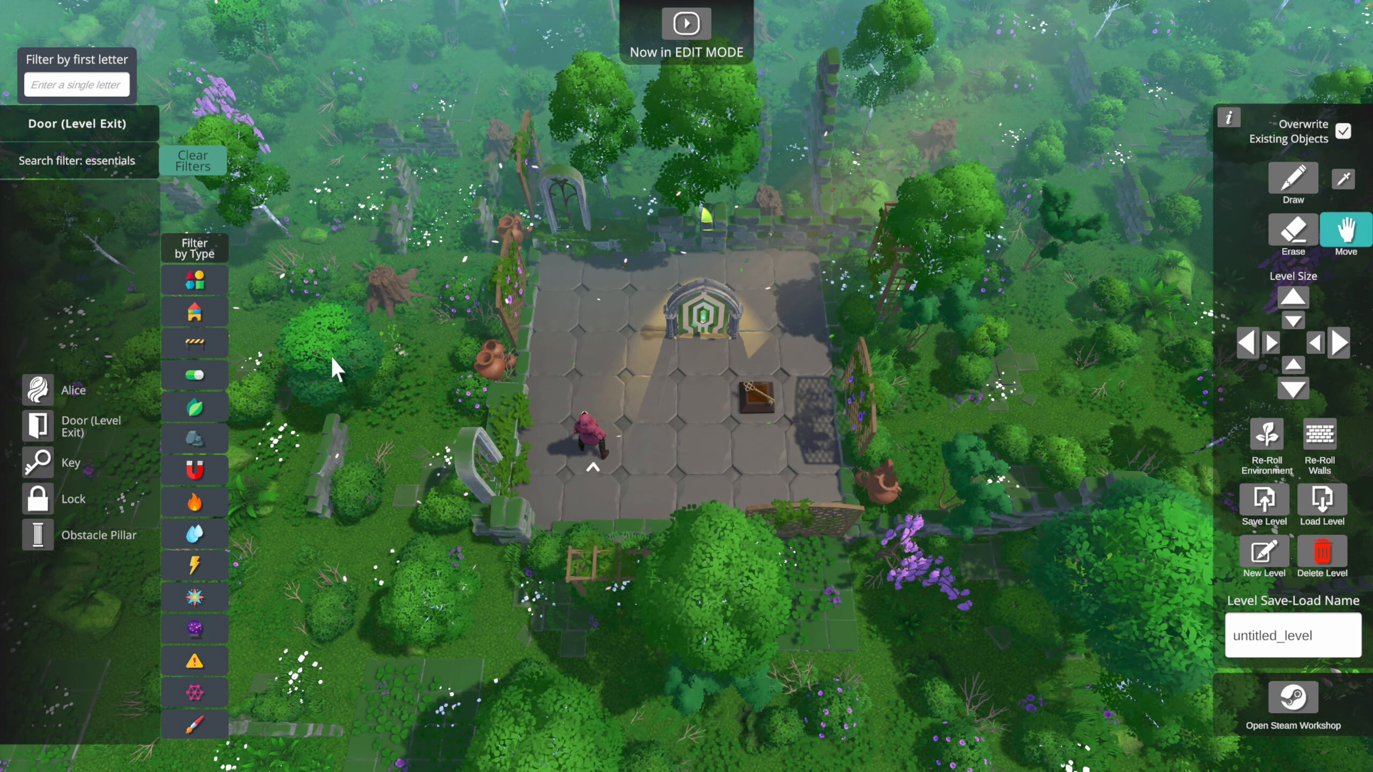
Filter the objects to plants and preview an Obstacle Hedge on the floor in different rotations
left_click(194, 407)
left_click(43, 517)
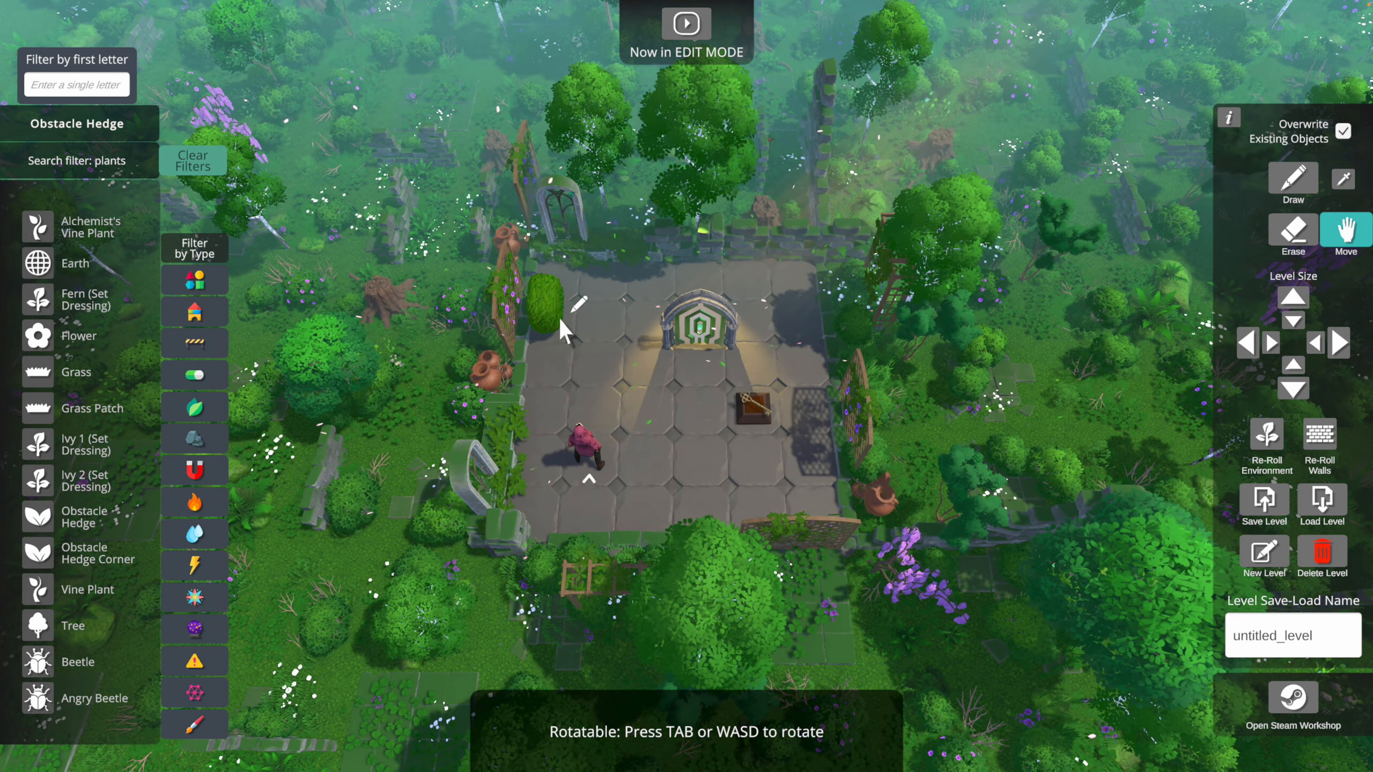
key("Tab")
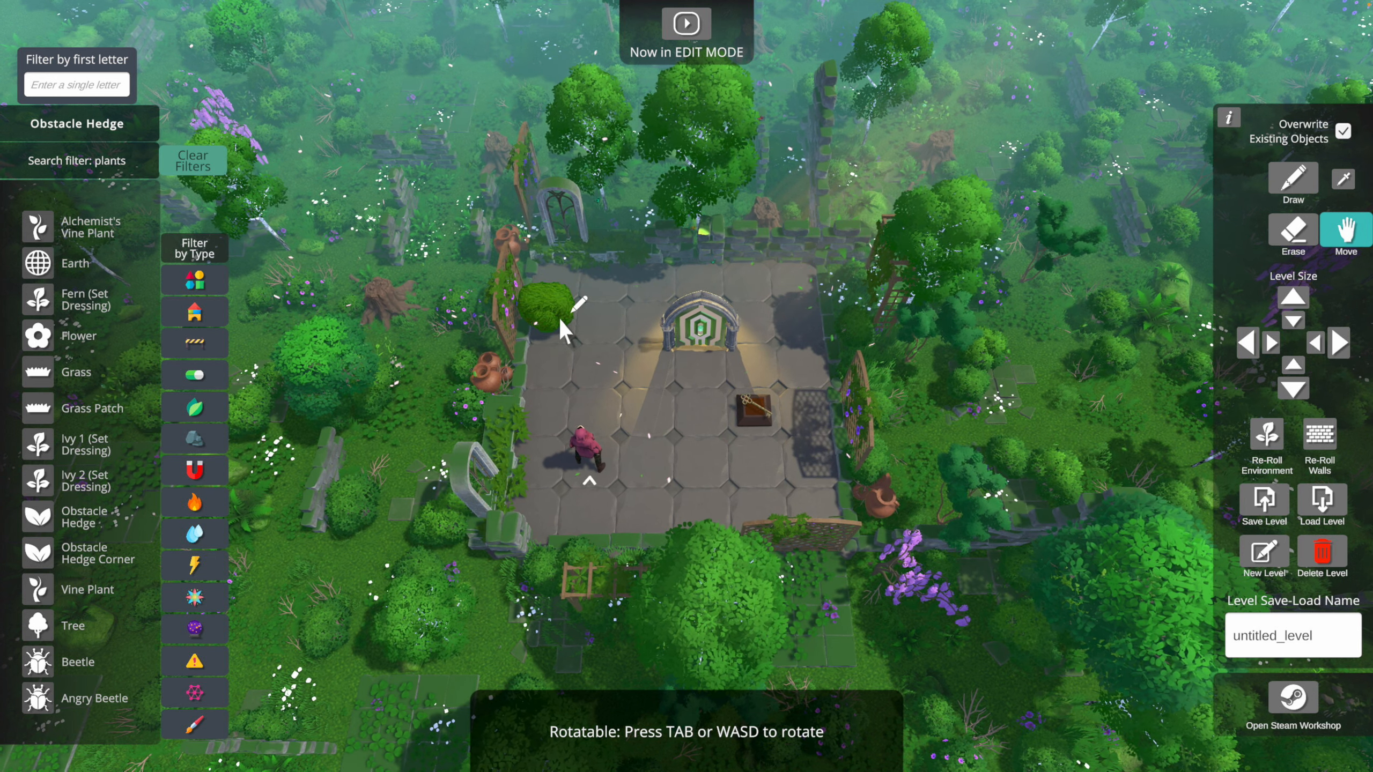
key("Tab")
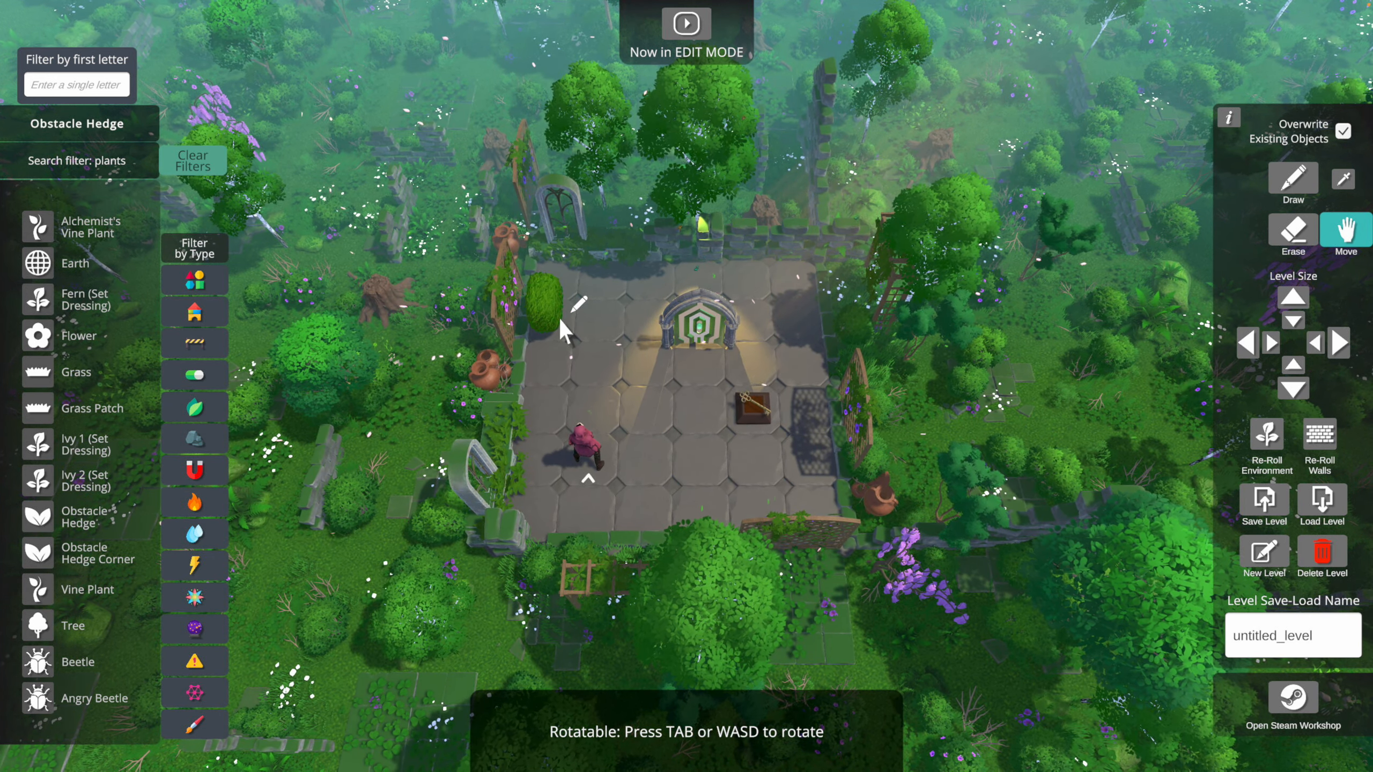
key("Tab")
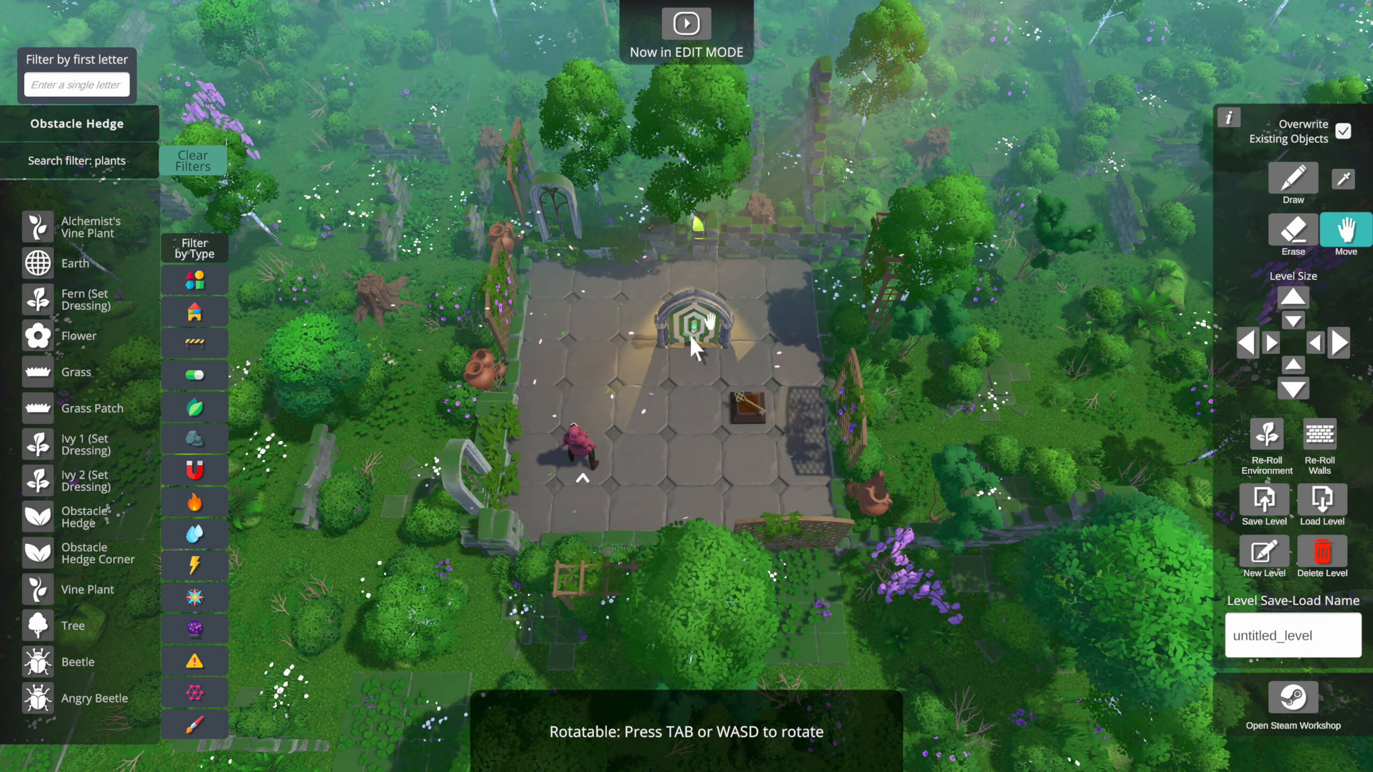
Move the exit door to the back row of the grid and re-roll the environment around the level
left_click_drag(692, 339, 690, 298)
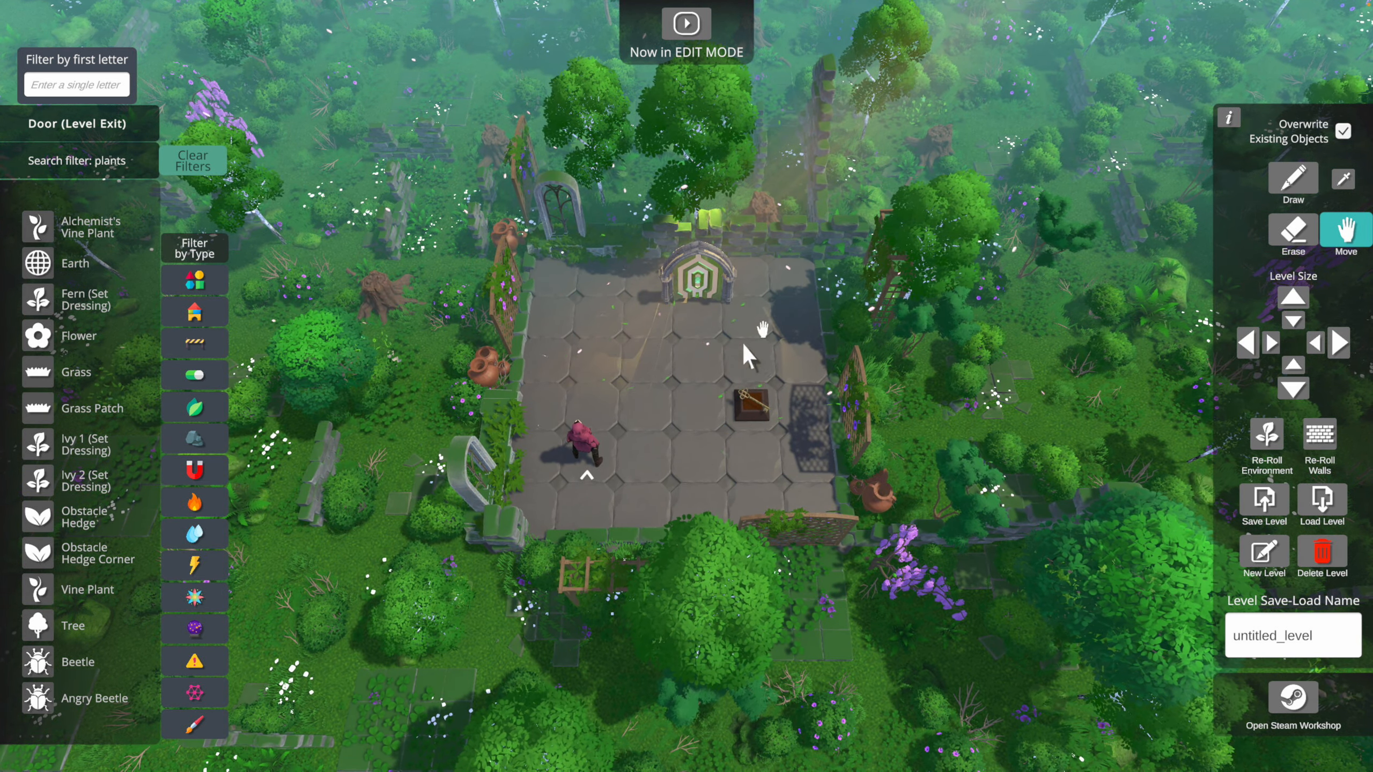
mouse_move(696, 295)
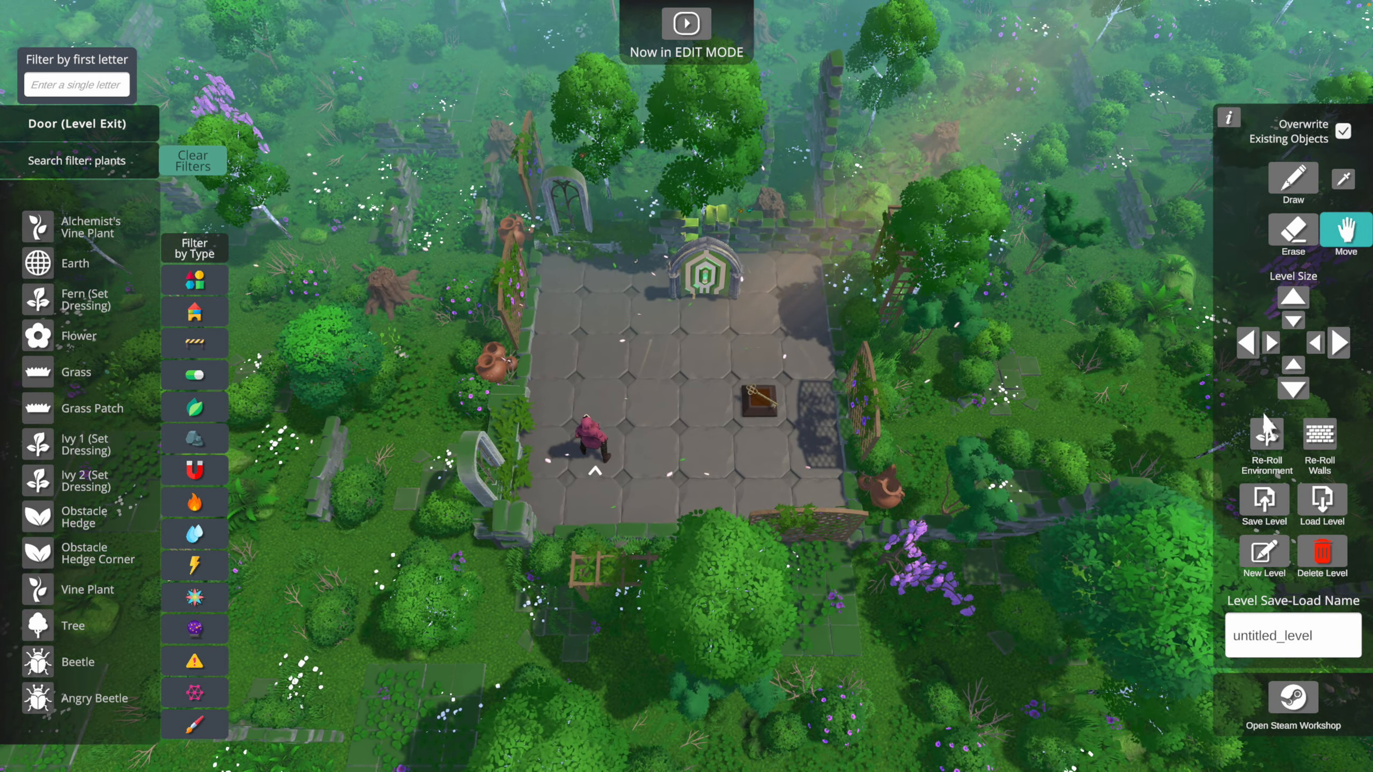
left_click(1267, 437)
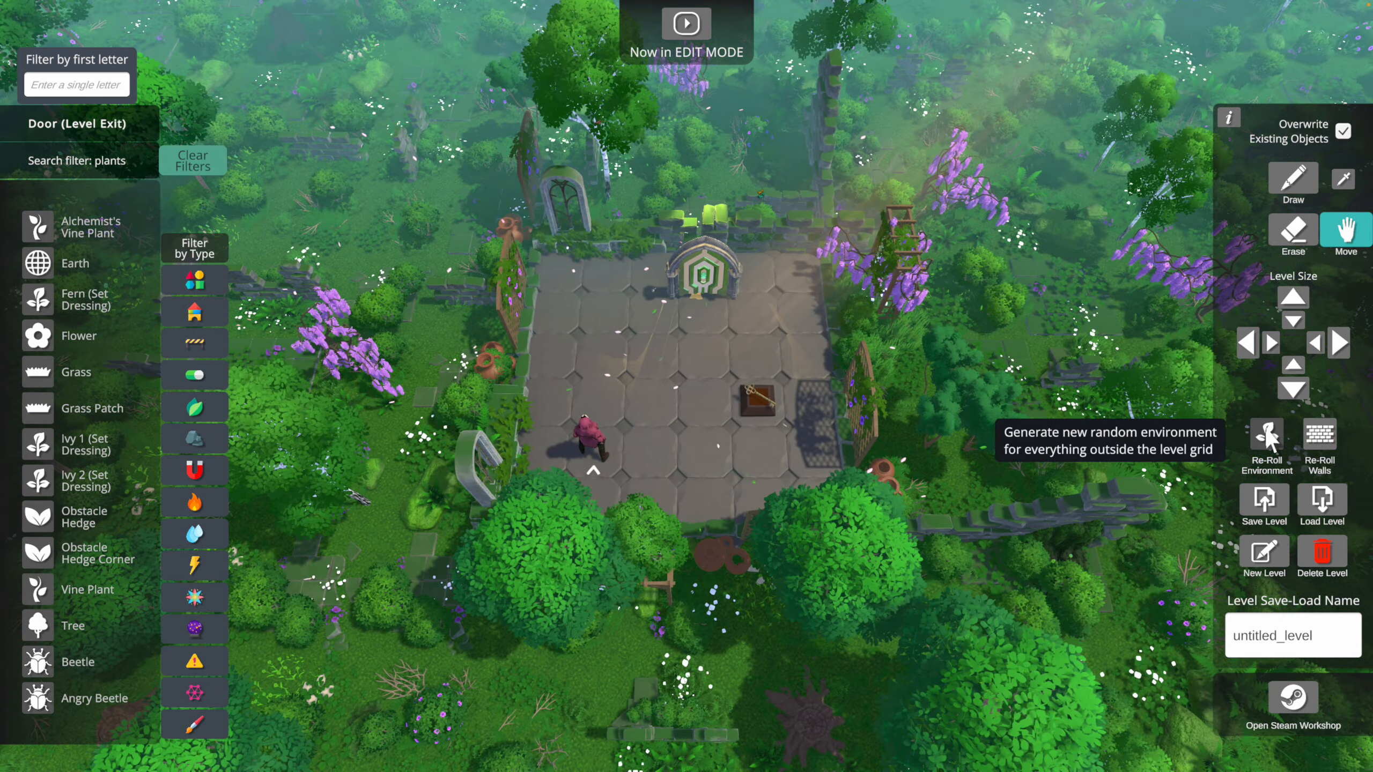
Re-roll the environment, and twice widen the grid by one column on its right side and shrink it back
left_click(1266, 437)
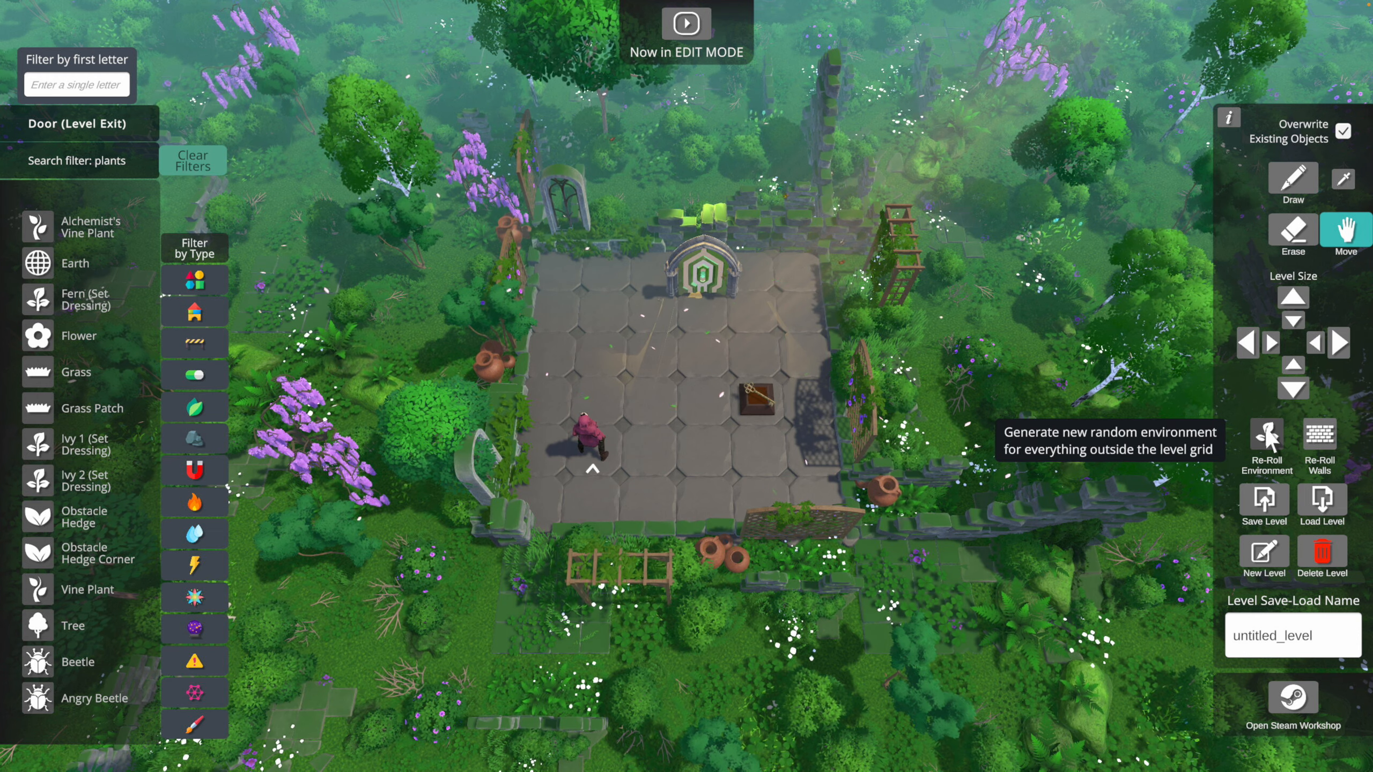
left_click(1336, 345)
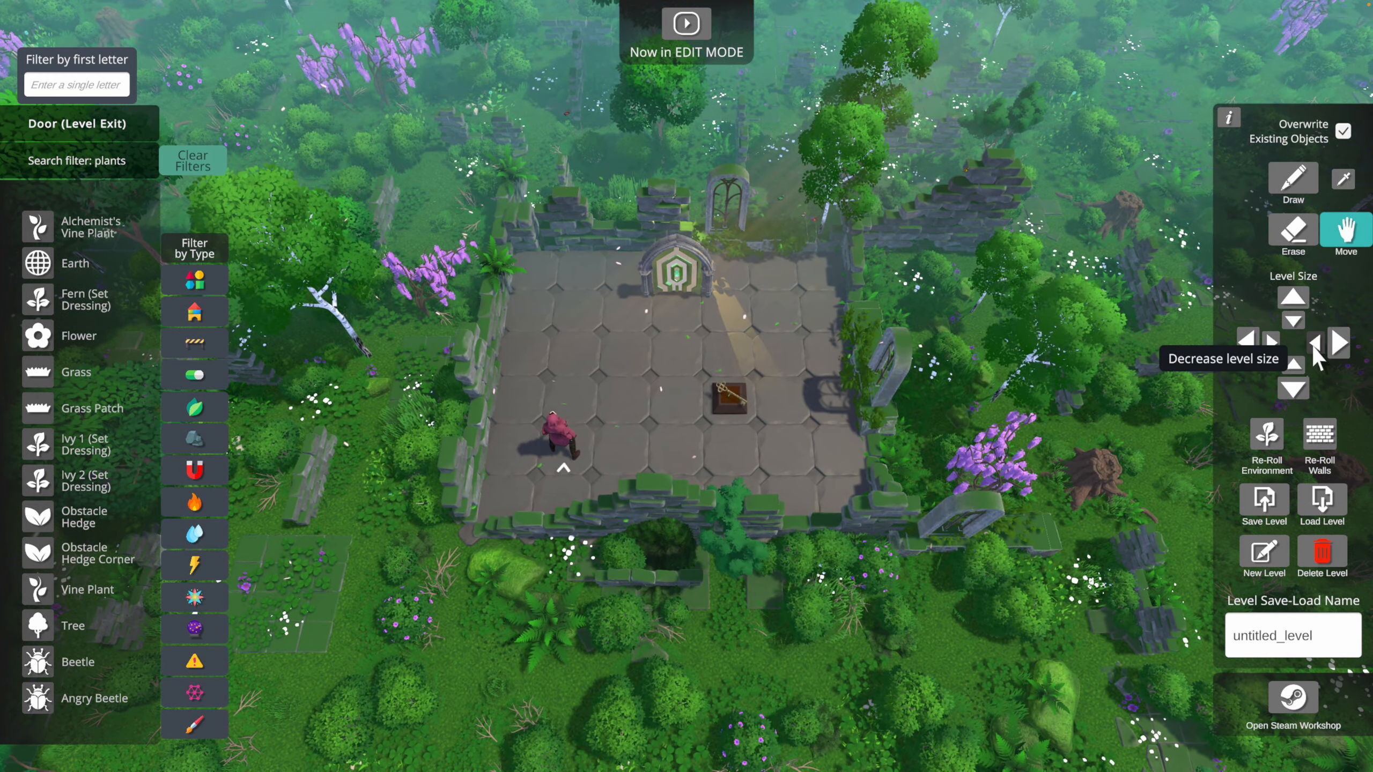
left_click(1314, 344)
left_click(1340, 348)
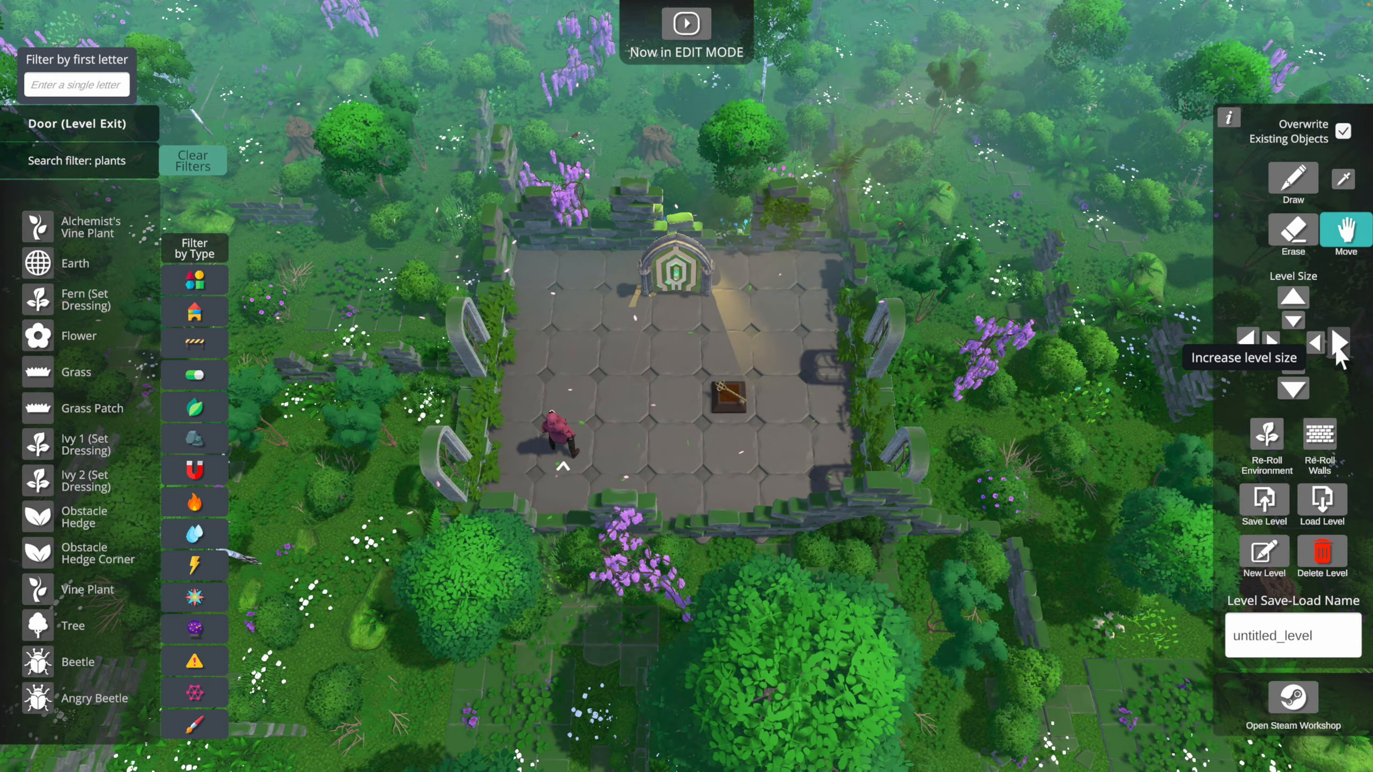
left_click(1315, 343)
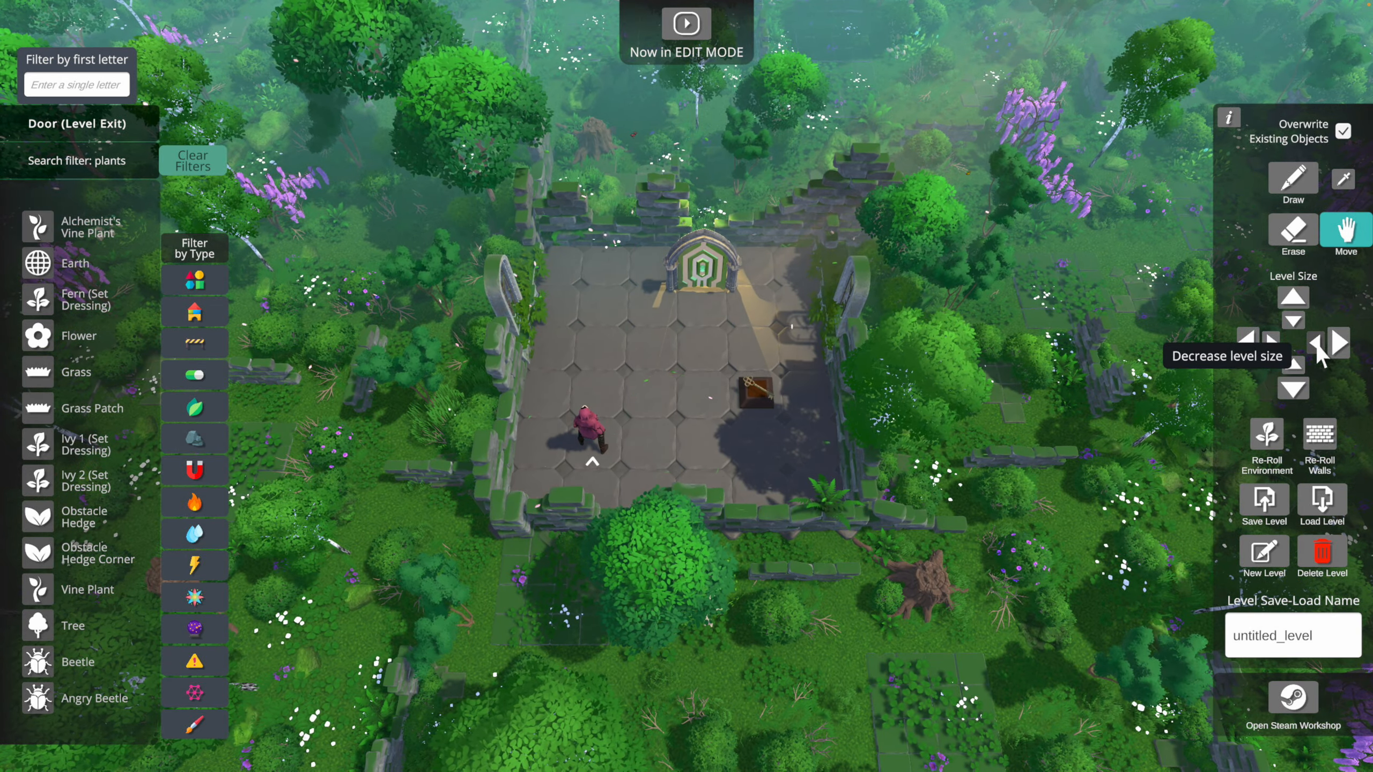
Re-roll the environment outside the grid several times, briefly previewing the level in play mode
left_click(1268, 437)
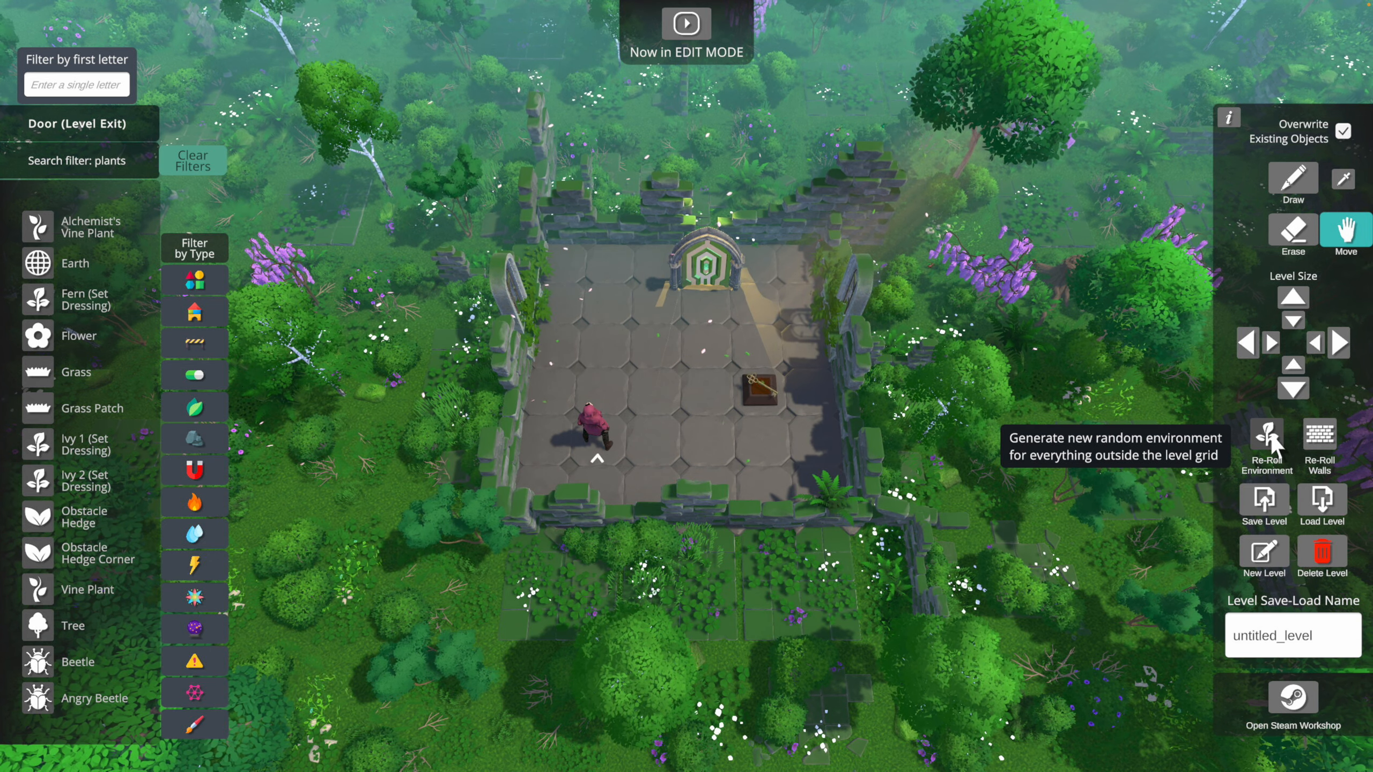
left_click(1267, 437)
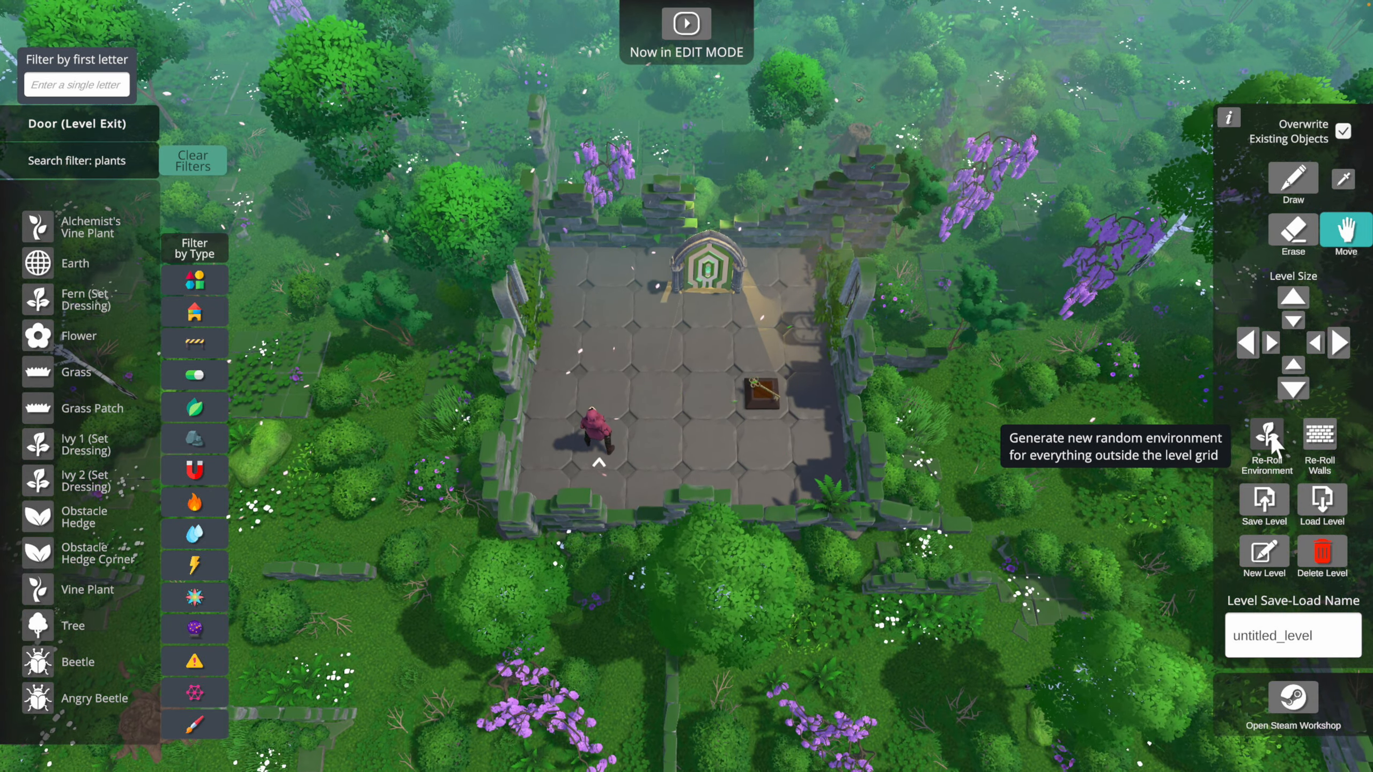
left_click(1268, 437)
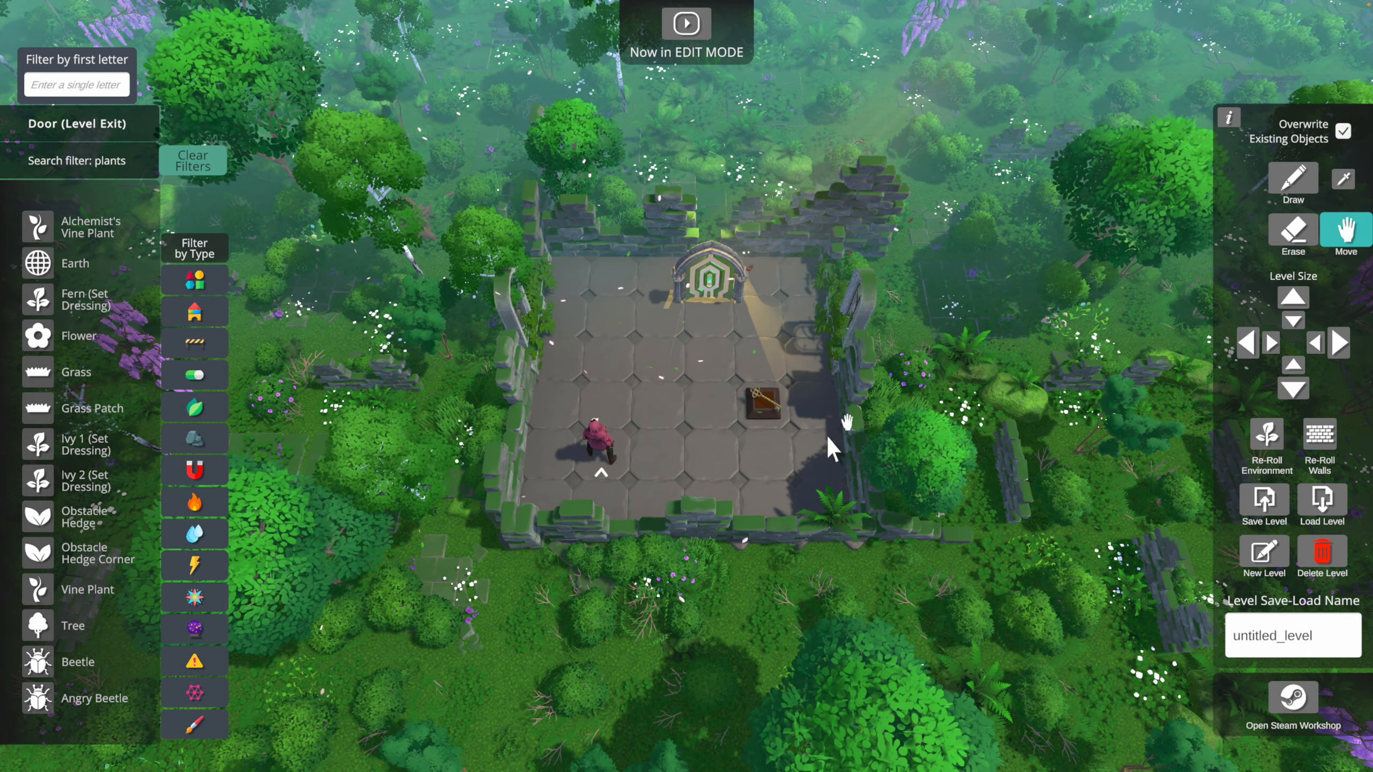
left_click(1256, 434)
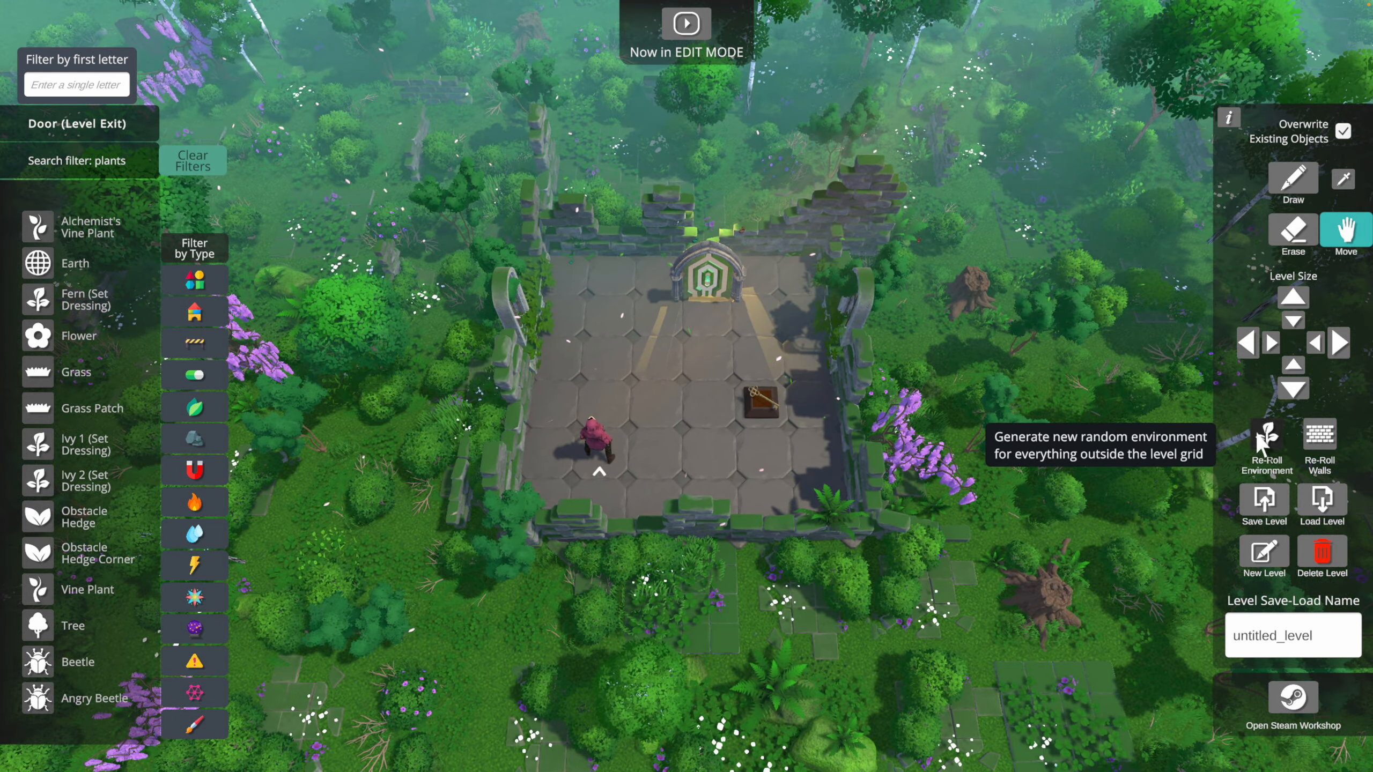
left_click(1255, 433)
left_click(1255, 433)
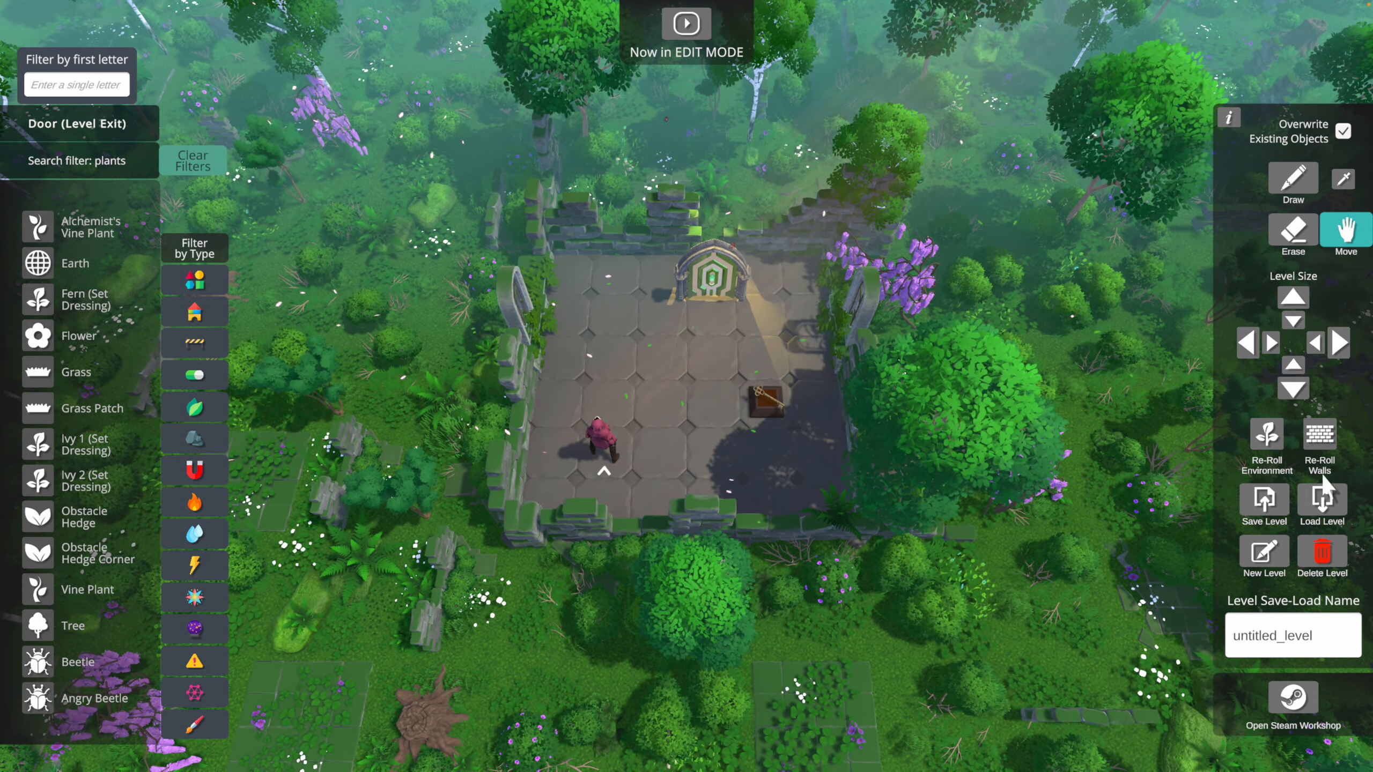
left_click(1263, 440)
left_click(1264, 439)
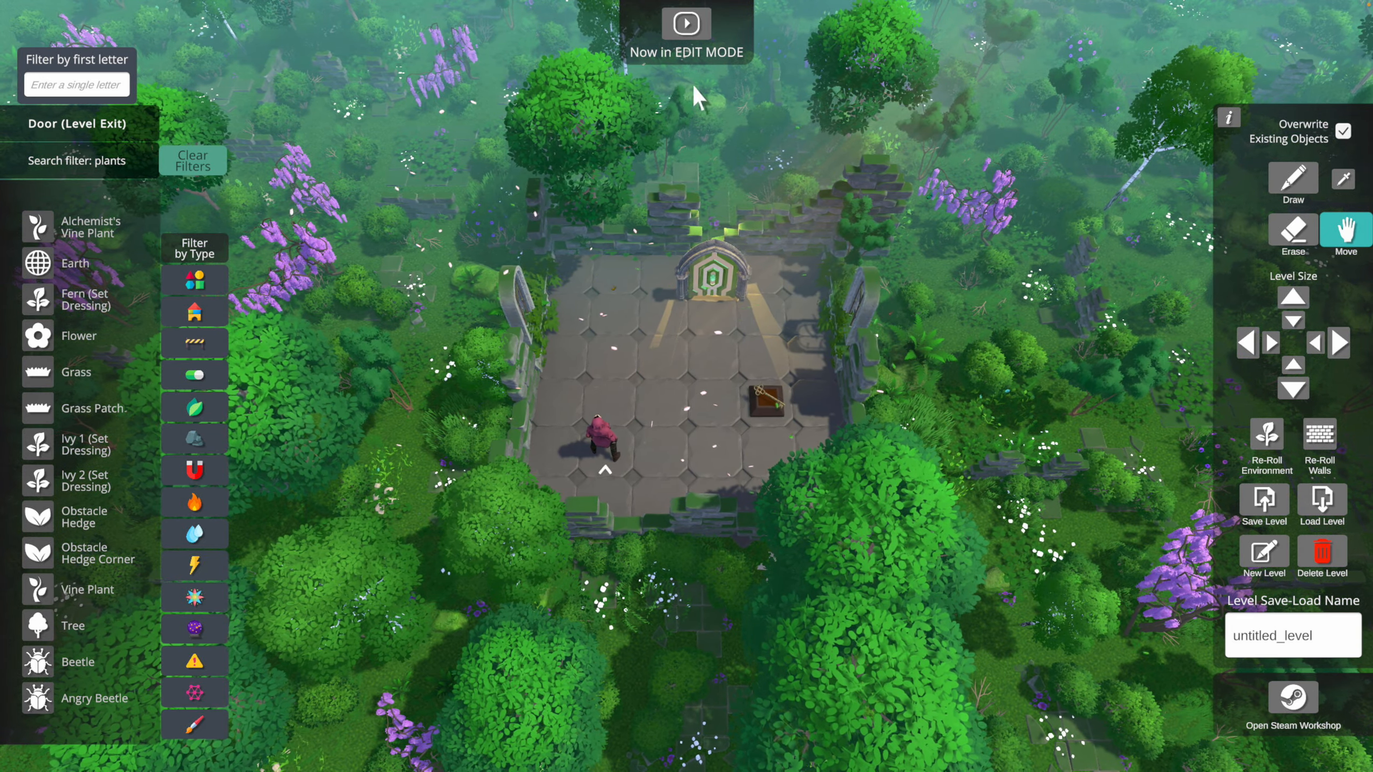
left_click(685, 24)
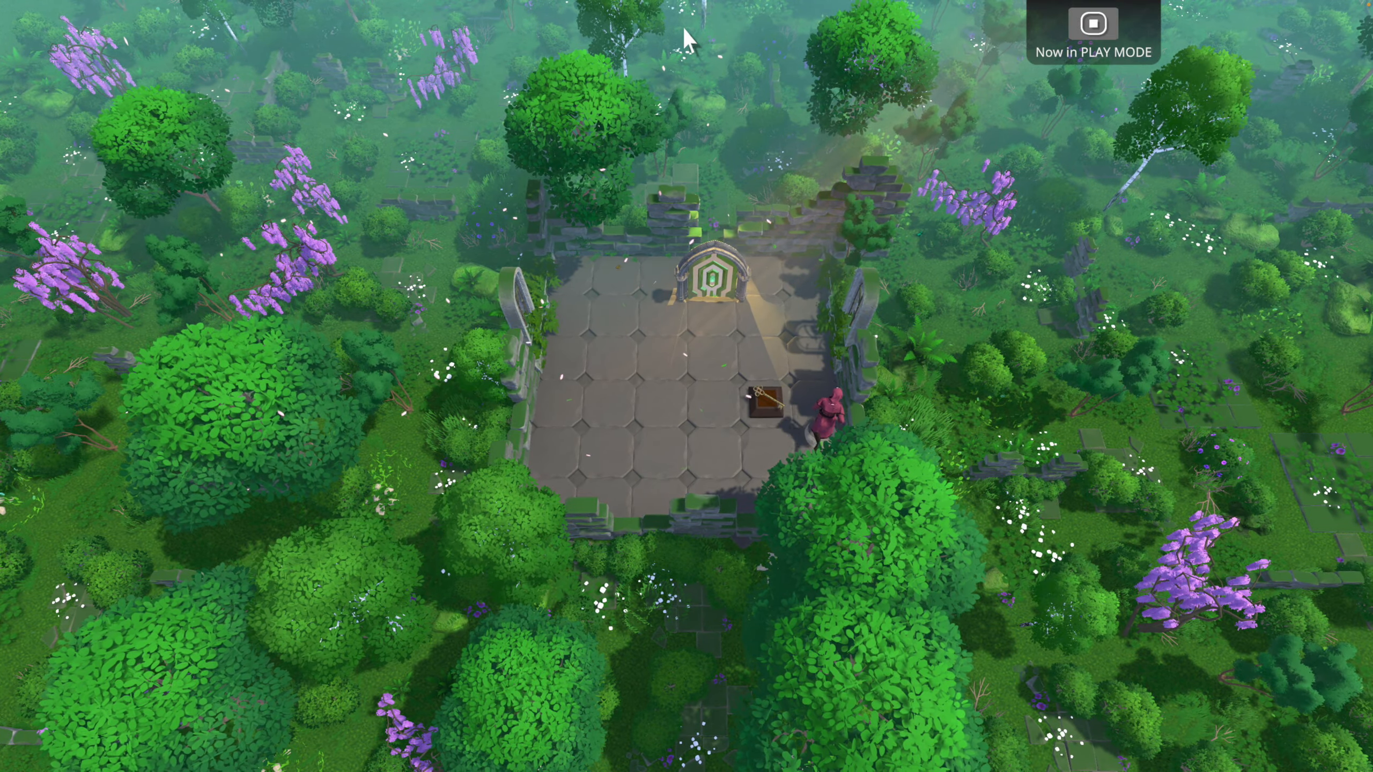
left_click(1093, 23)
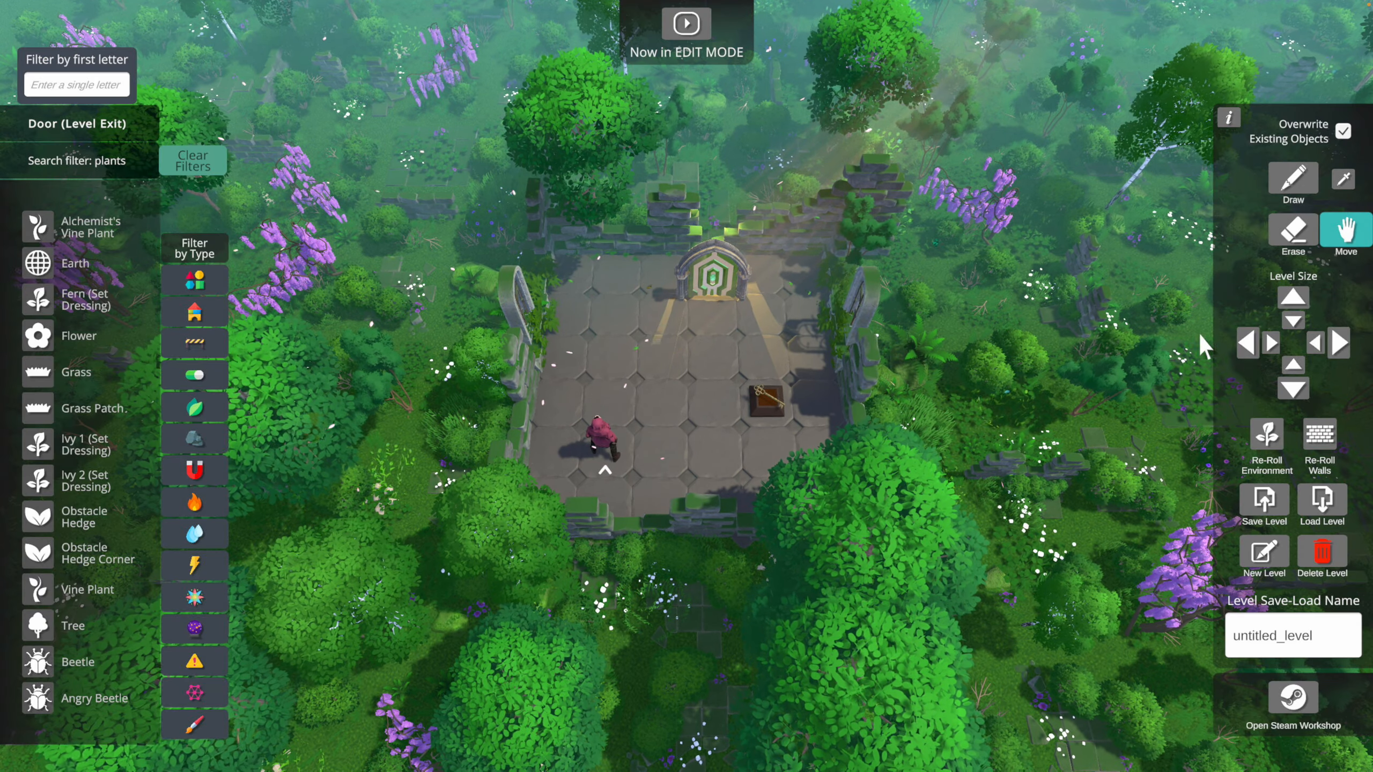
left_click(1259, 435)
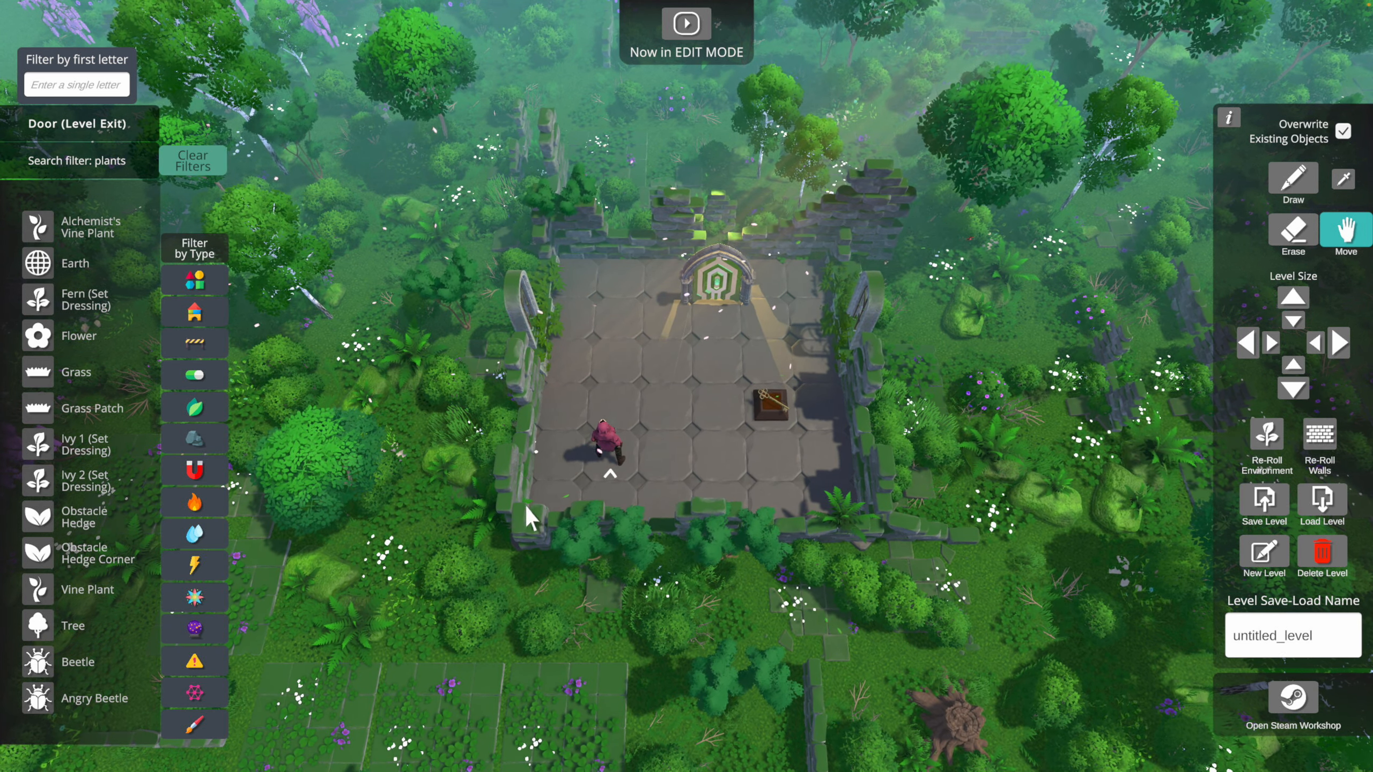
Re-roll the ruins around the grid's edges twice, walking Alice along the front edge in play mode in between
left_click(1316, 435)
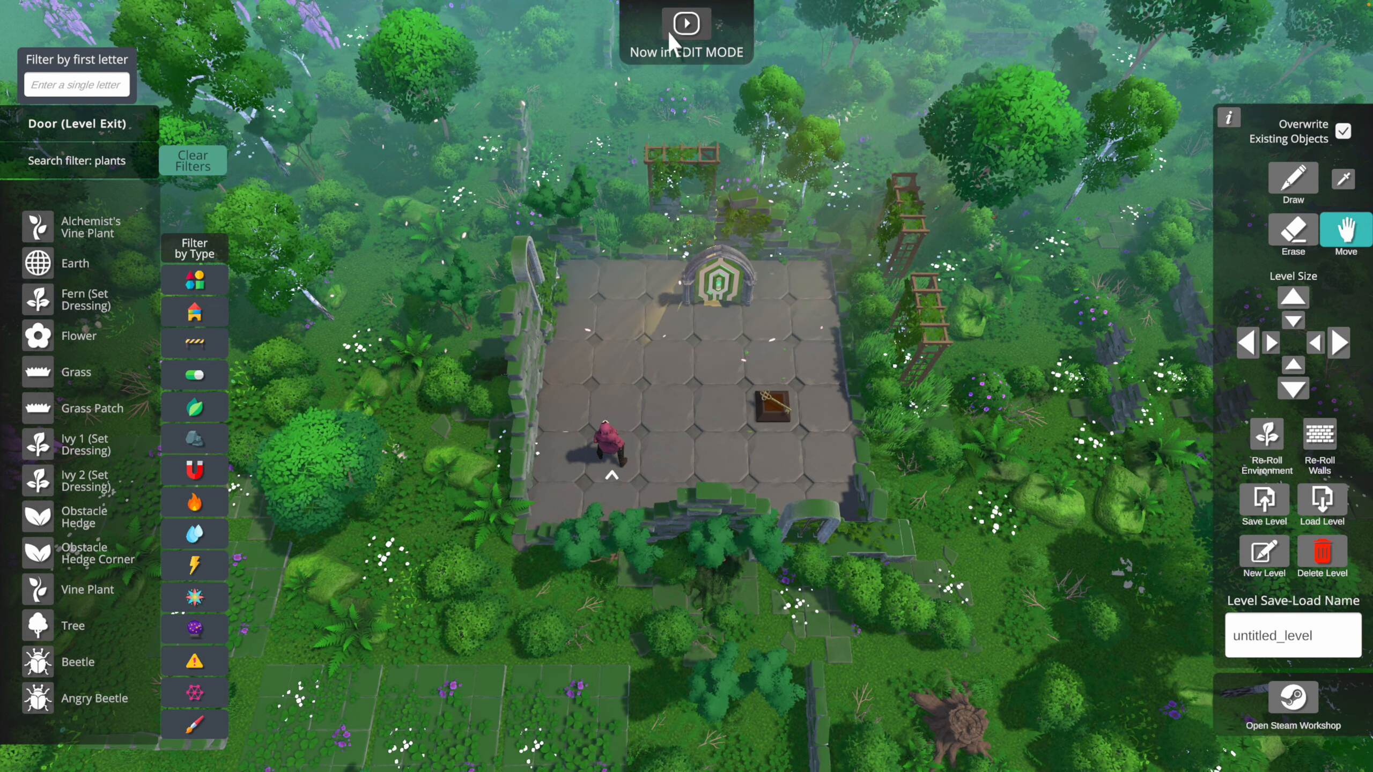
left_click(680, 33)
key("d")
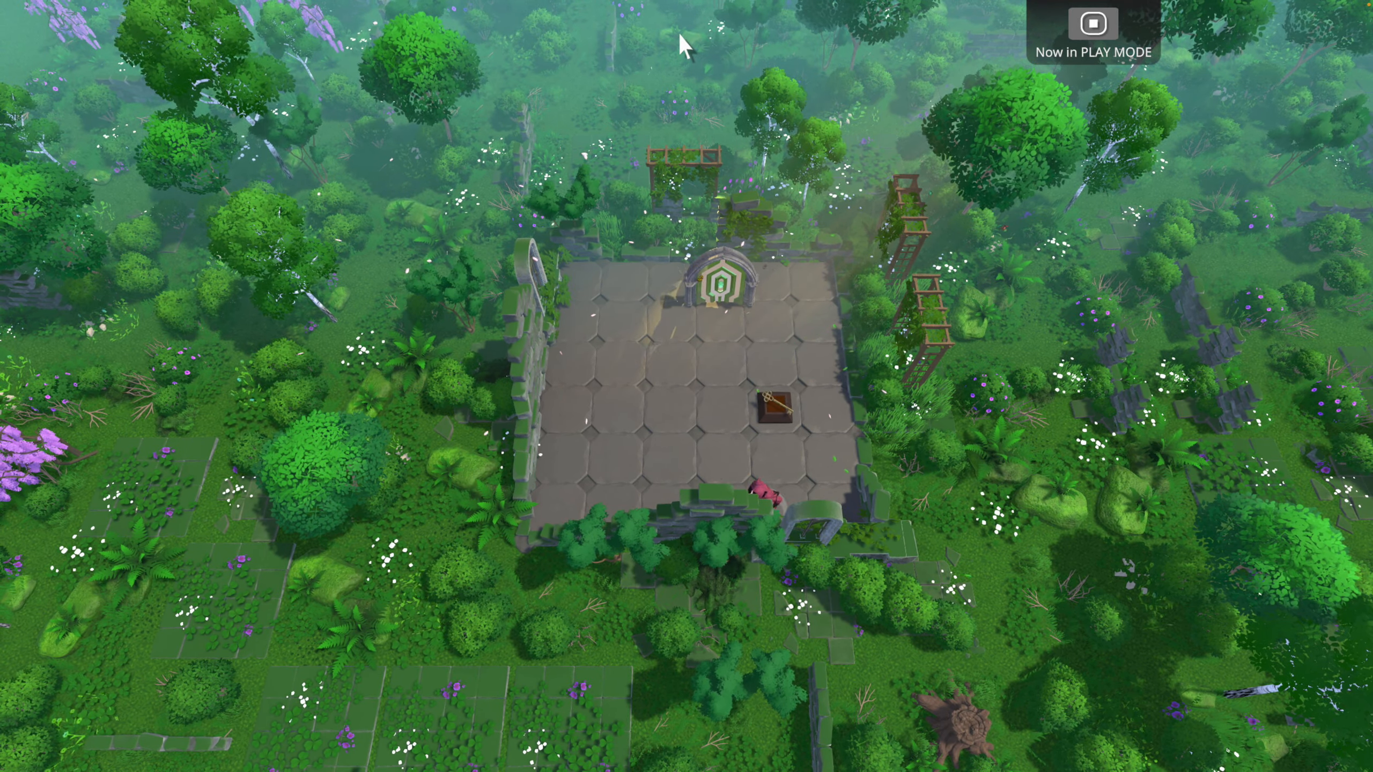
key("a")
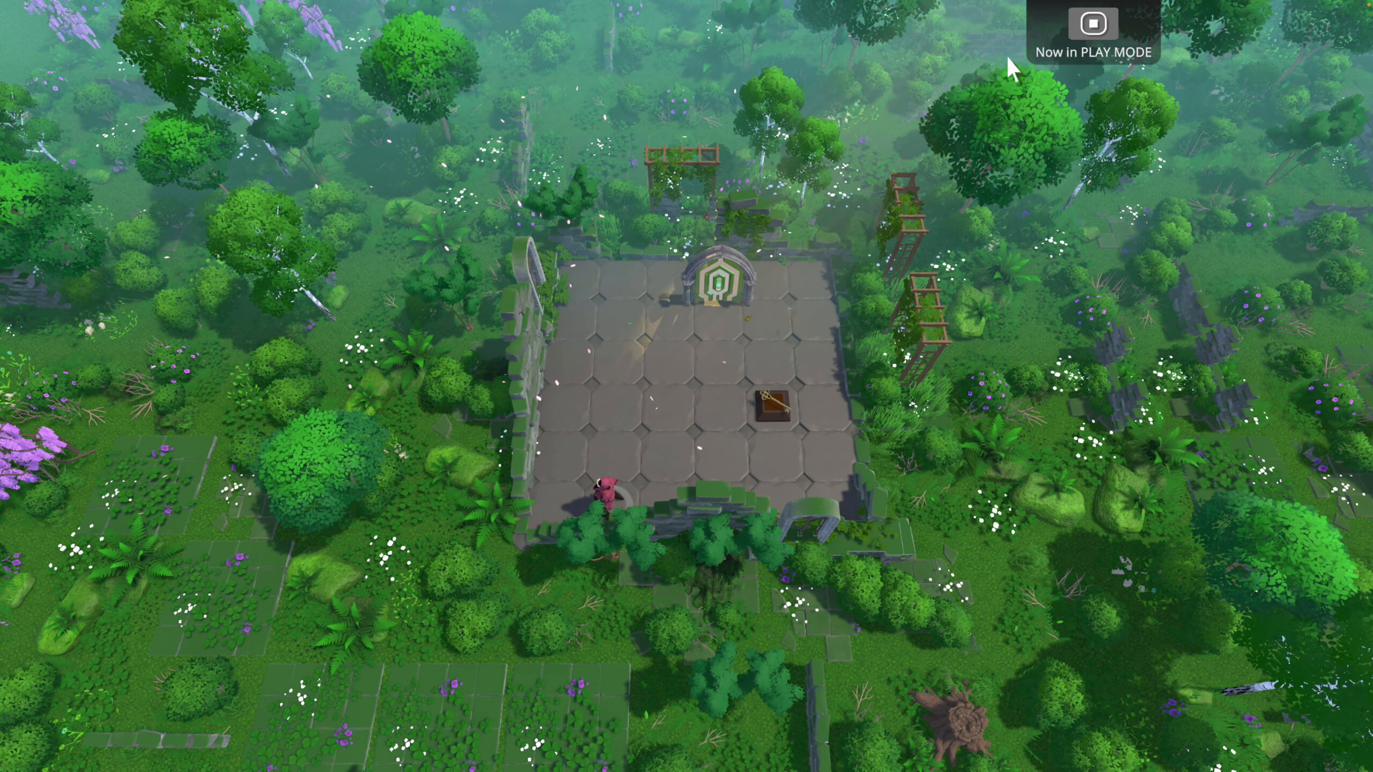
left_click(1087, 24)
left_click(1305, 432)
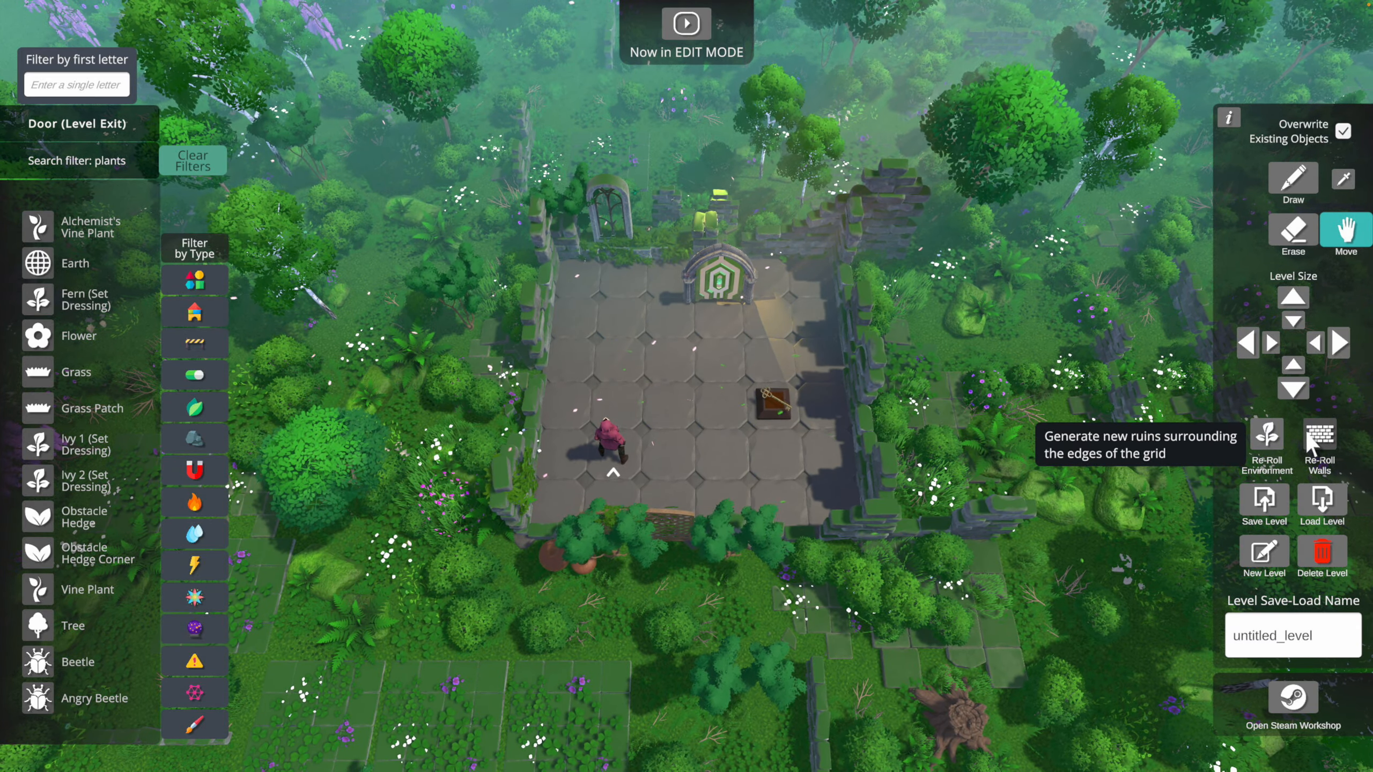
Playtest the level by walking Alice along the front and right edges of the grid, and return to edit mode
left_click(686, 22)
key("s")
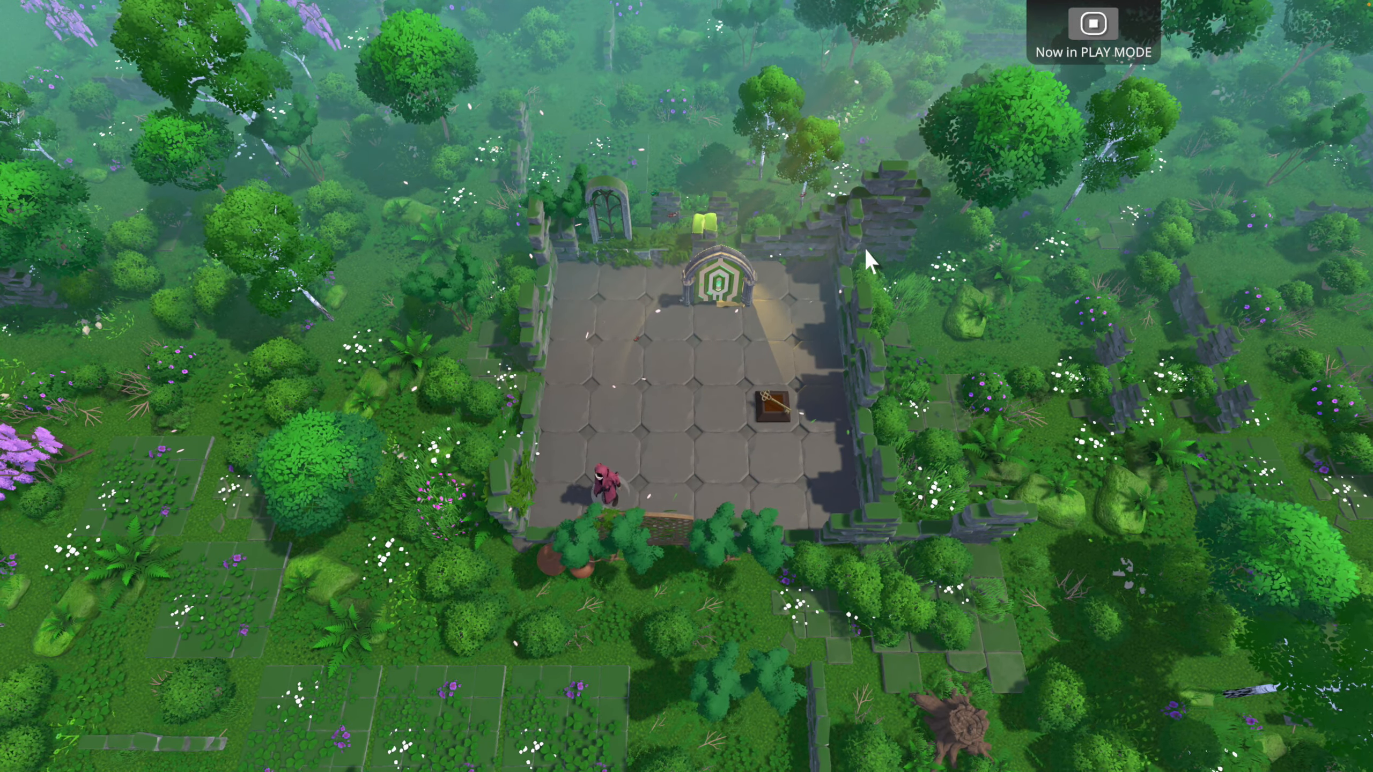
key("d")
key("d")
key("w")
key("s")
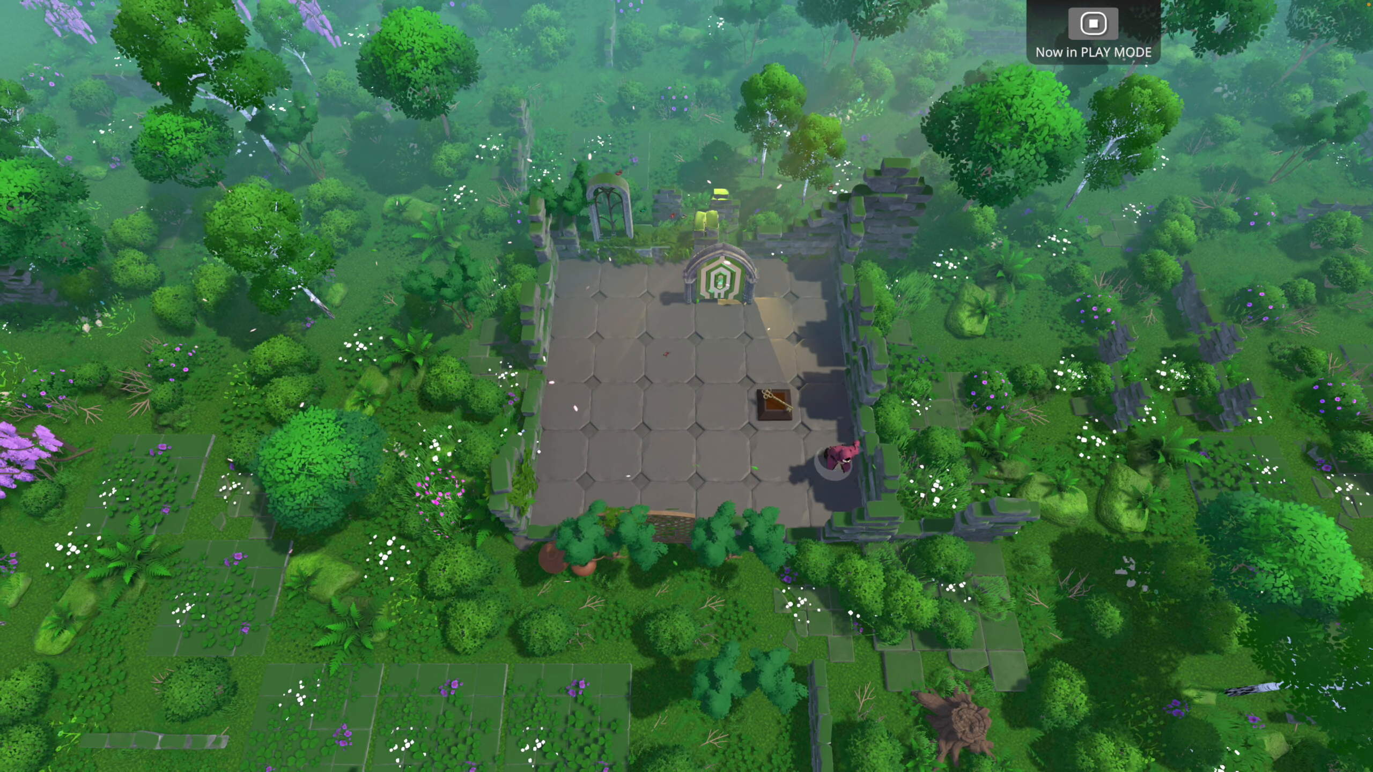
key("a")
key("a")
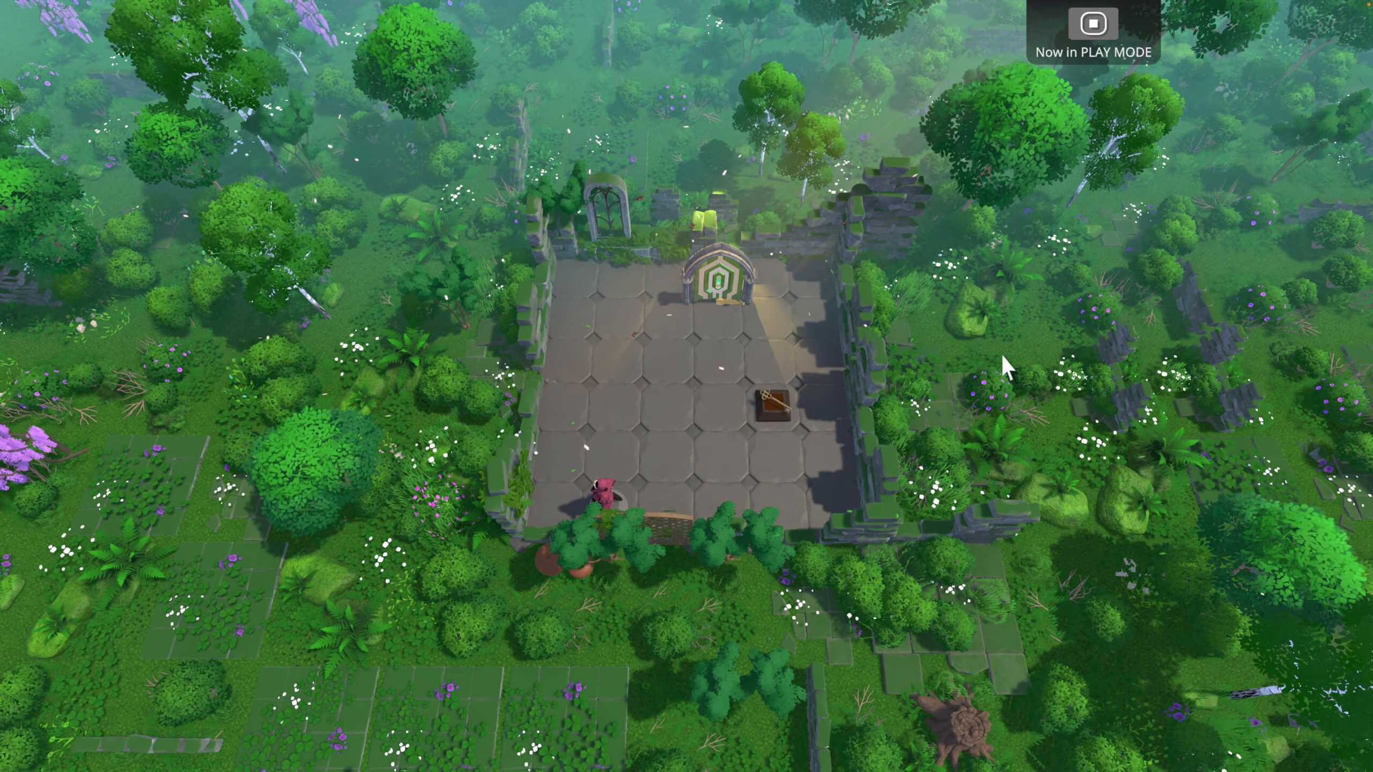
left_click(1089, 22)
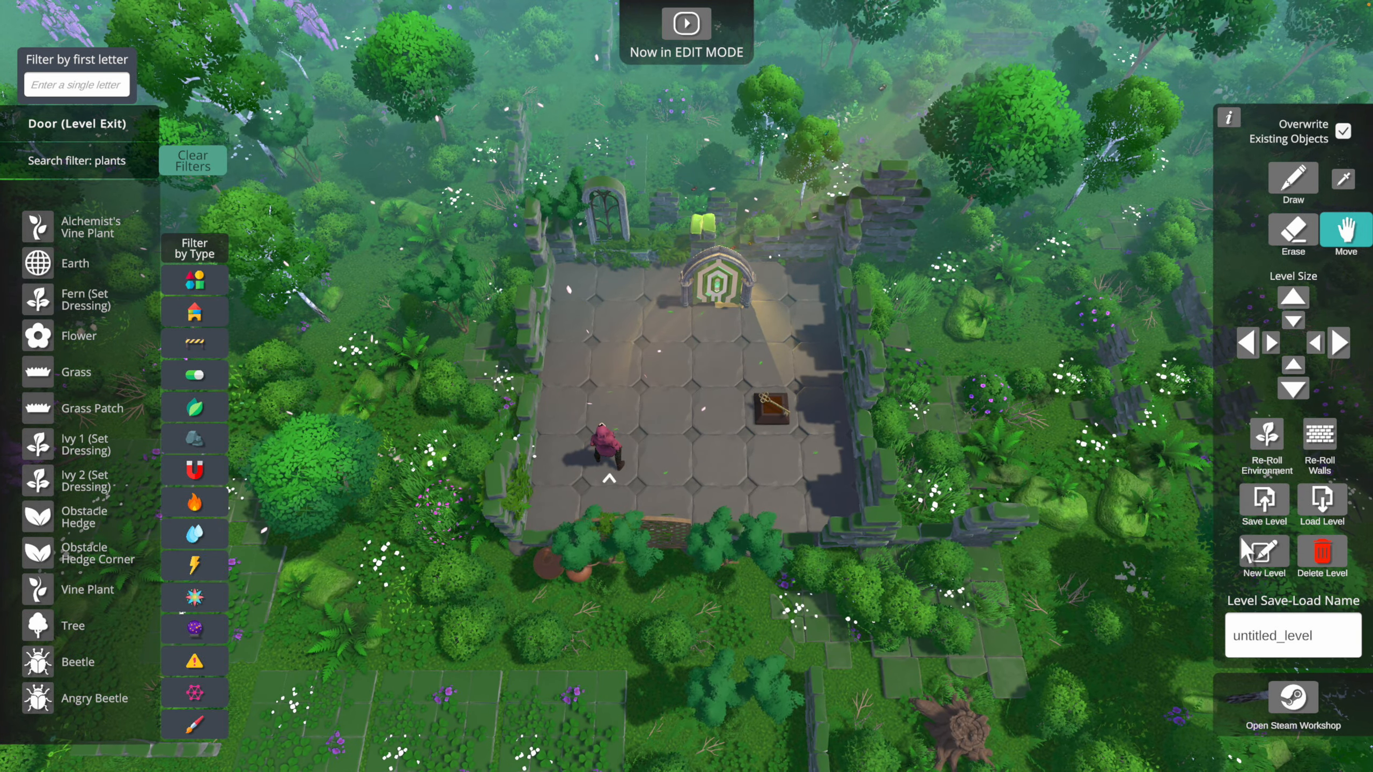
Name the level my_level1 and save it
left_click(1259, 643)
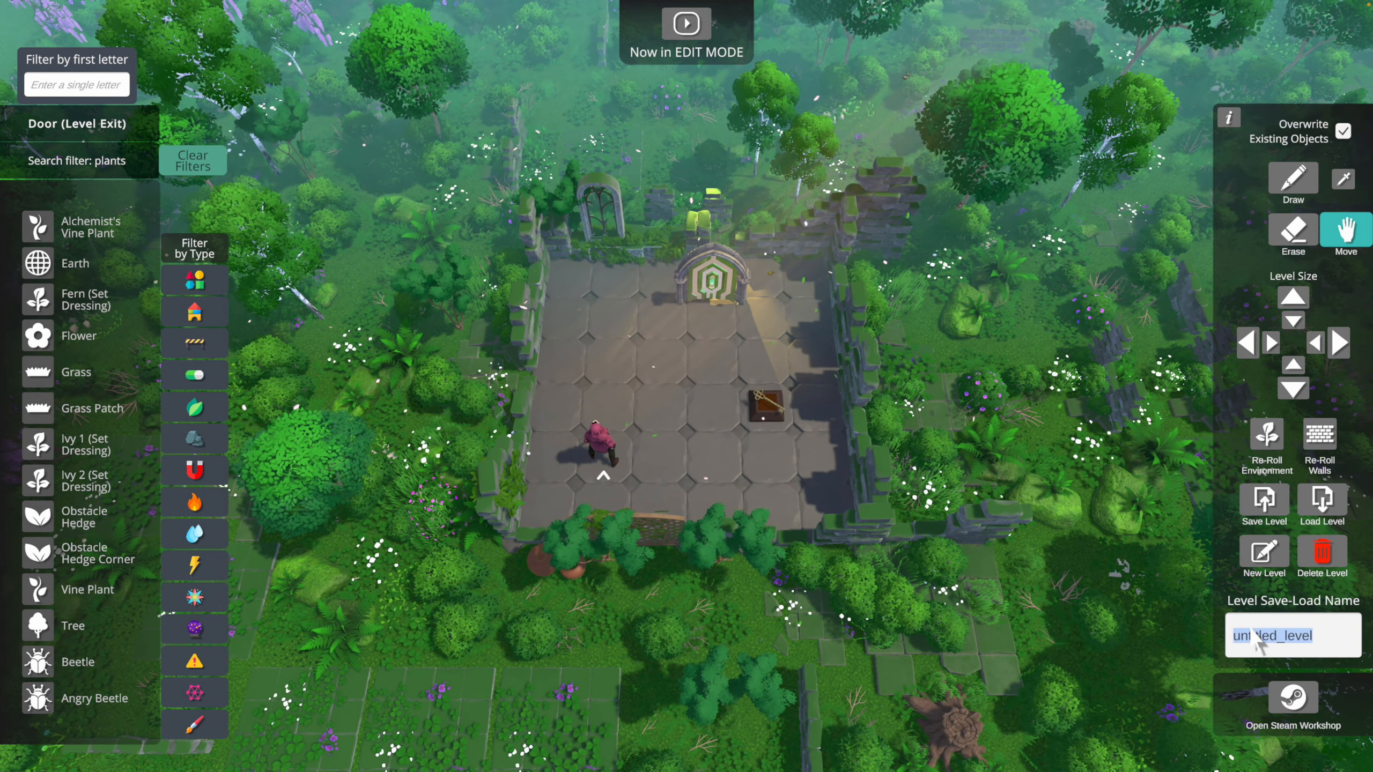
type("my ")
type("level1")
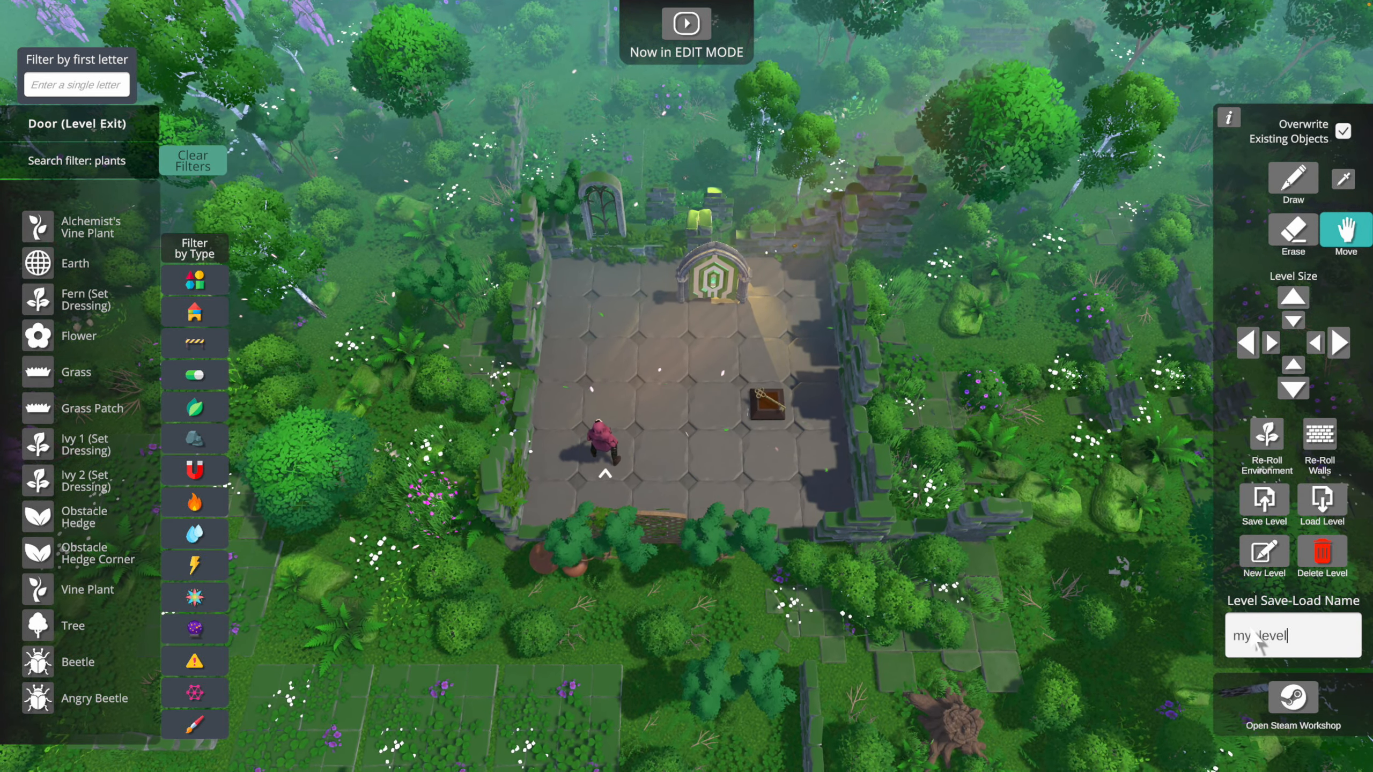
left_click(1259, 504)
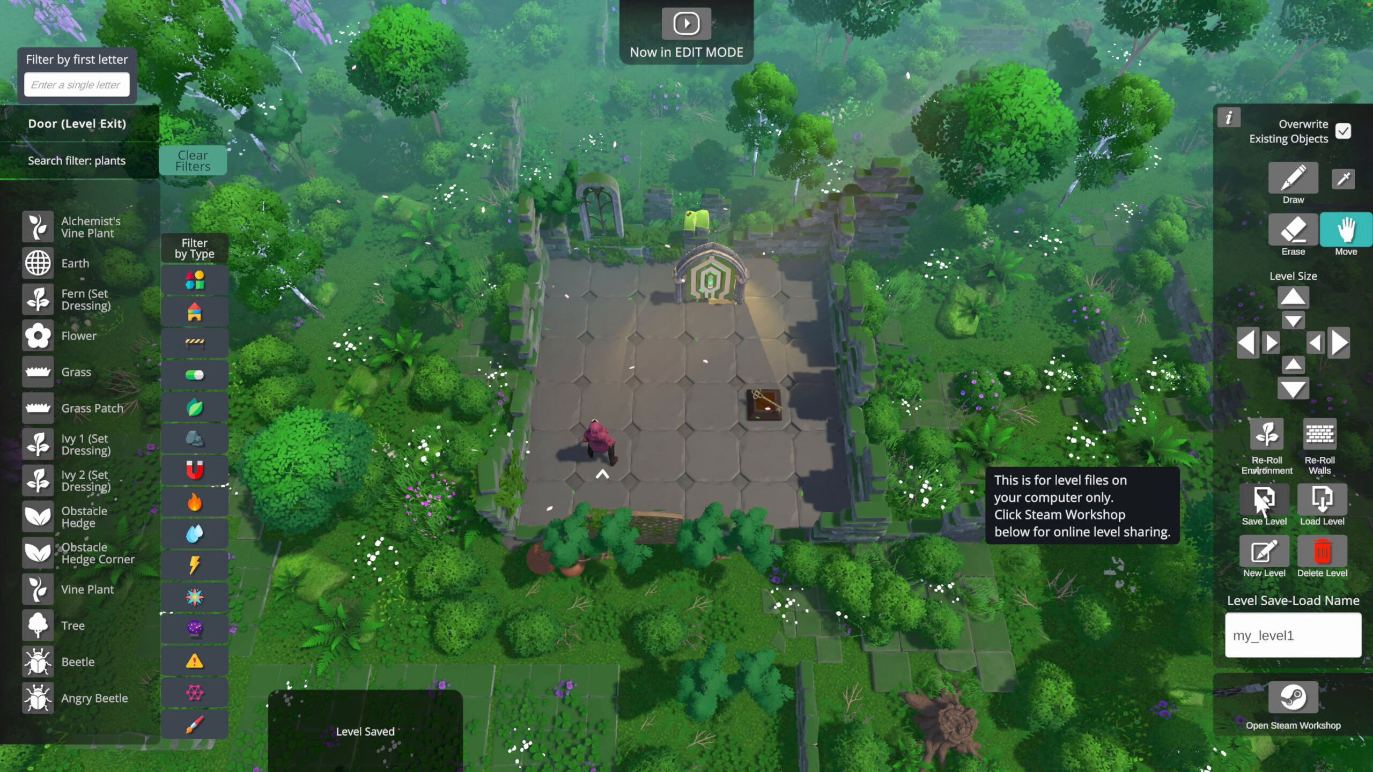
Browse the list of saved level files and close it without loading any level
left_click(1318, 499)
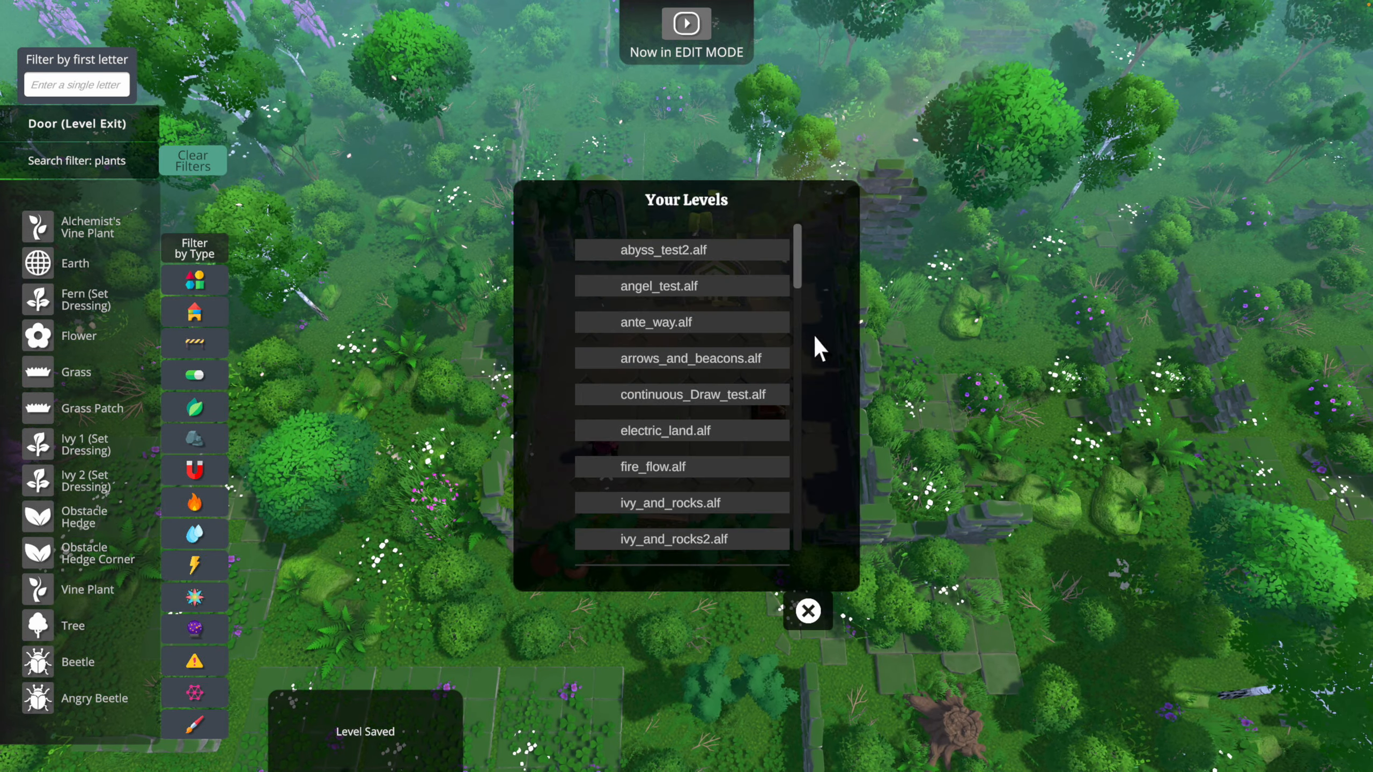
scroll(749, 310, "down", 10)
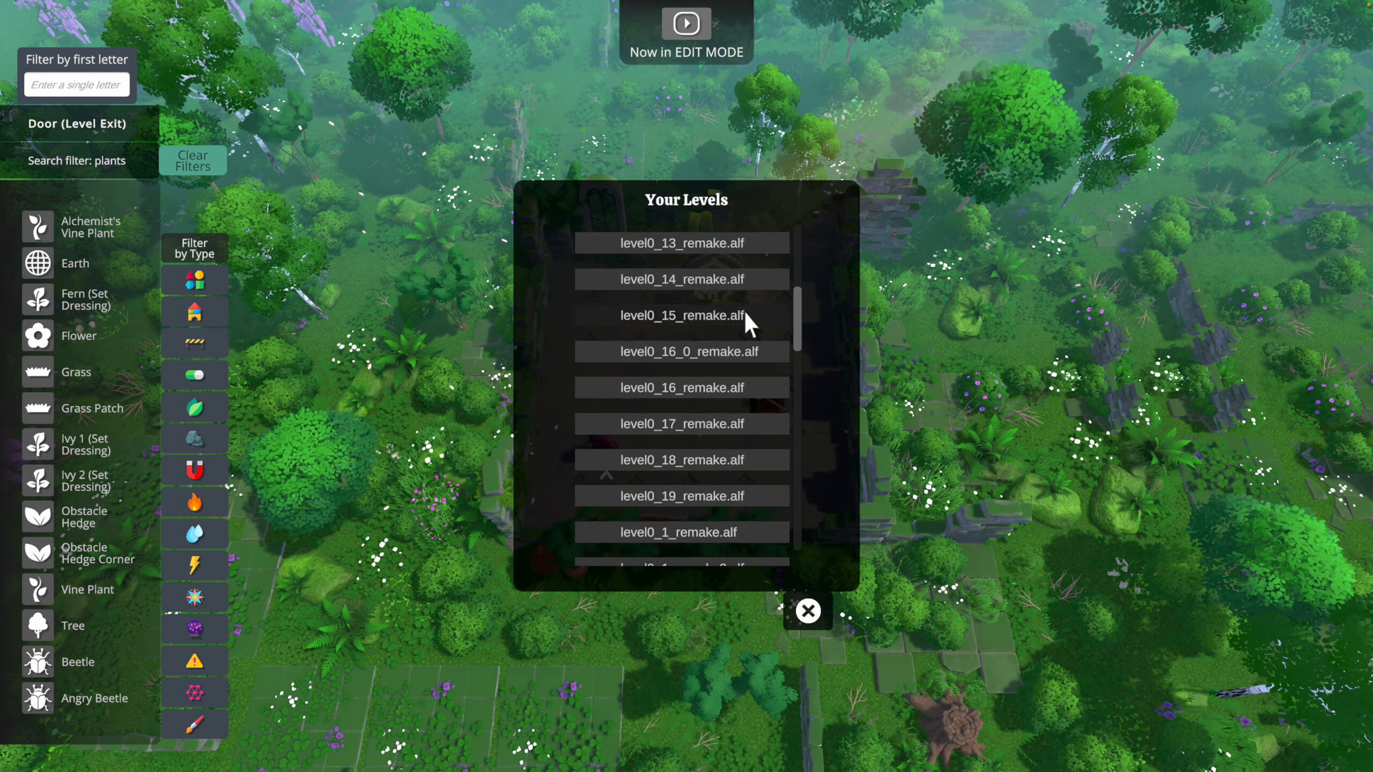
scroll(746, 313, "up", 5)
scroll(745, 314, "up", 5)
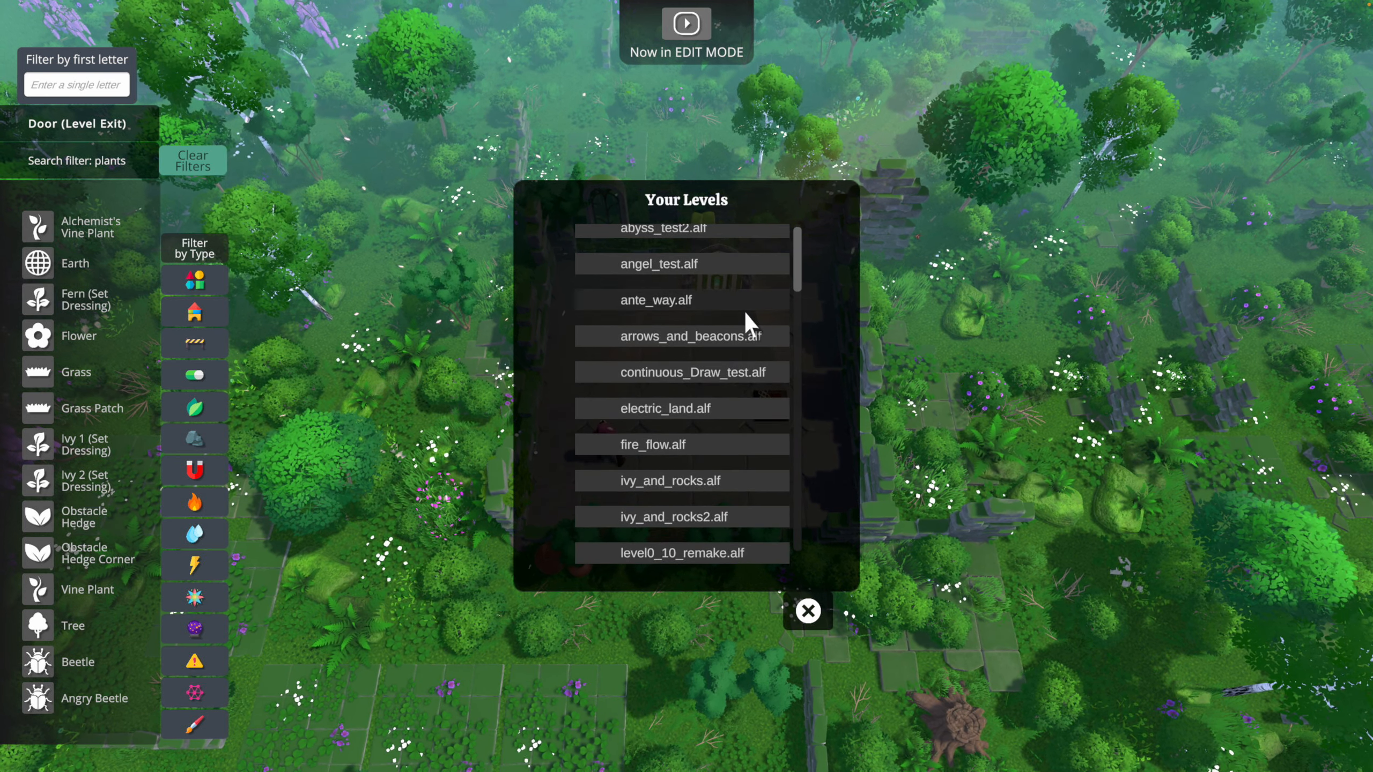
scroll(673, 322, "down", 2)
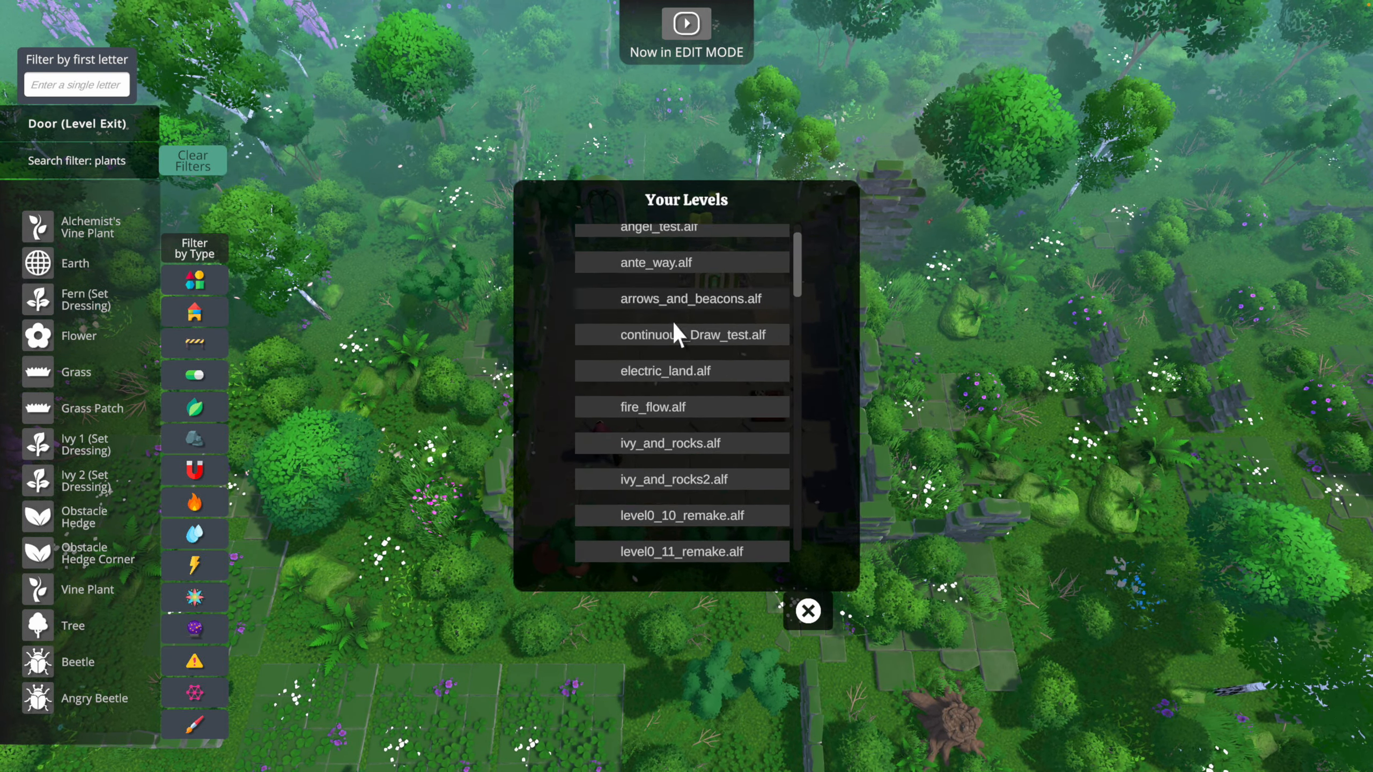
scroll(673, 322, "up", 3)
left_click(808, 611)
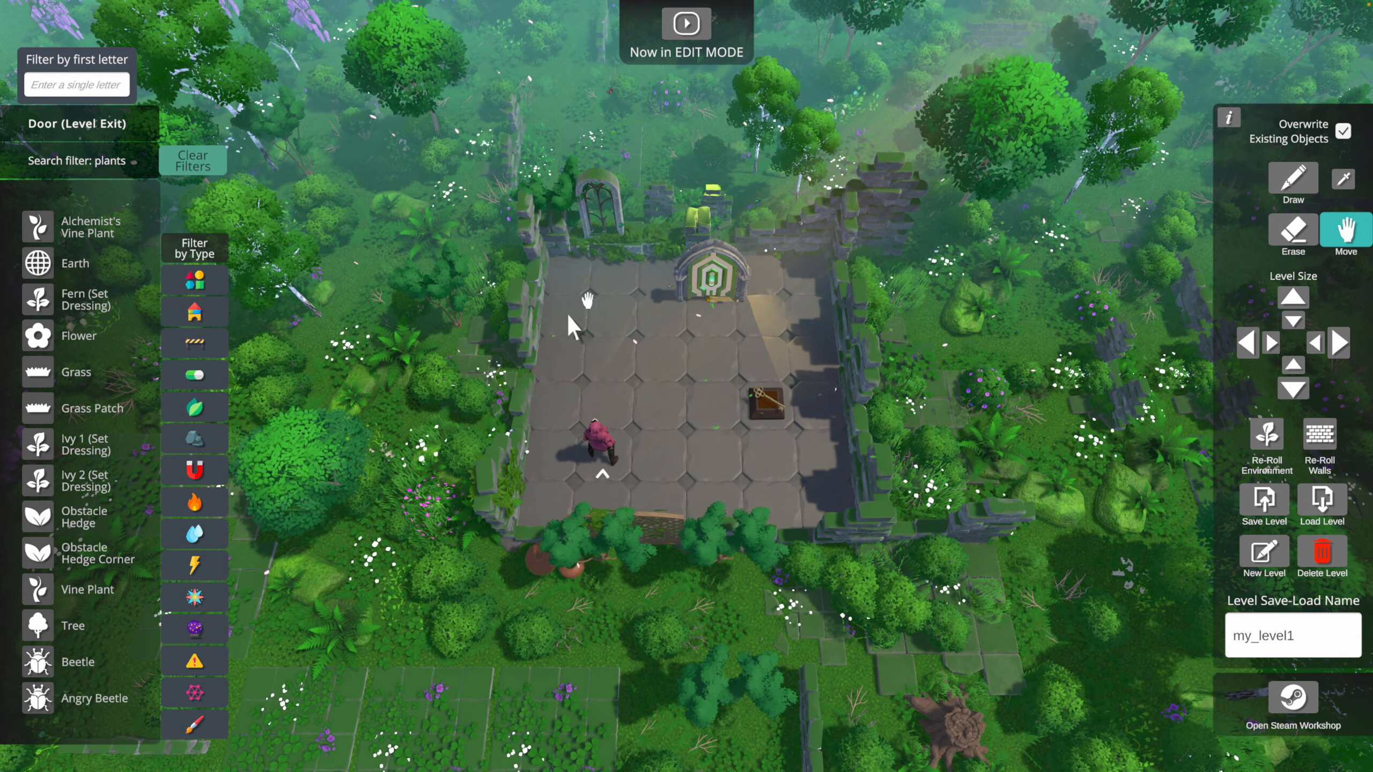
Place an Obstacle Hedge in the second column and second row from the grid's back-left corner
left_click(75, 517)
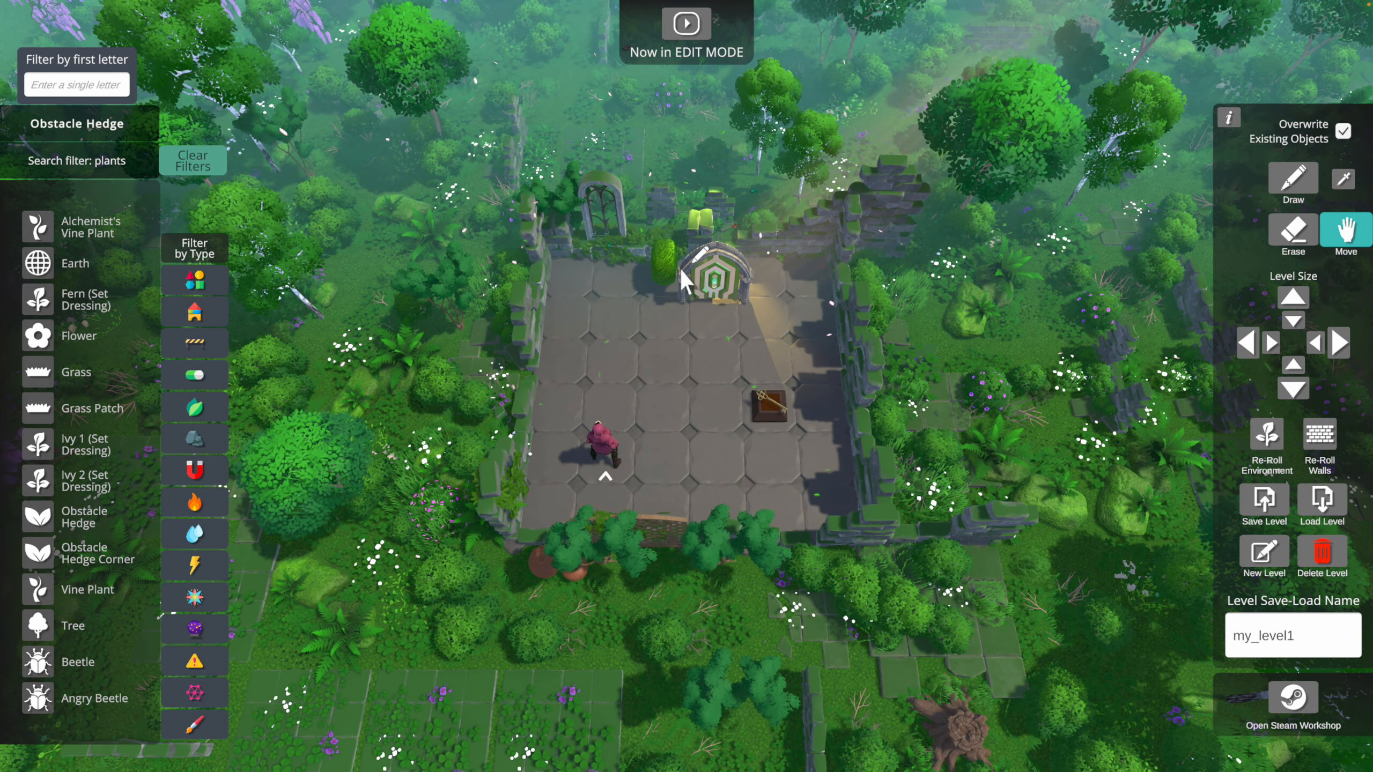
left_click(601, 317)
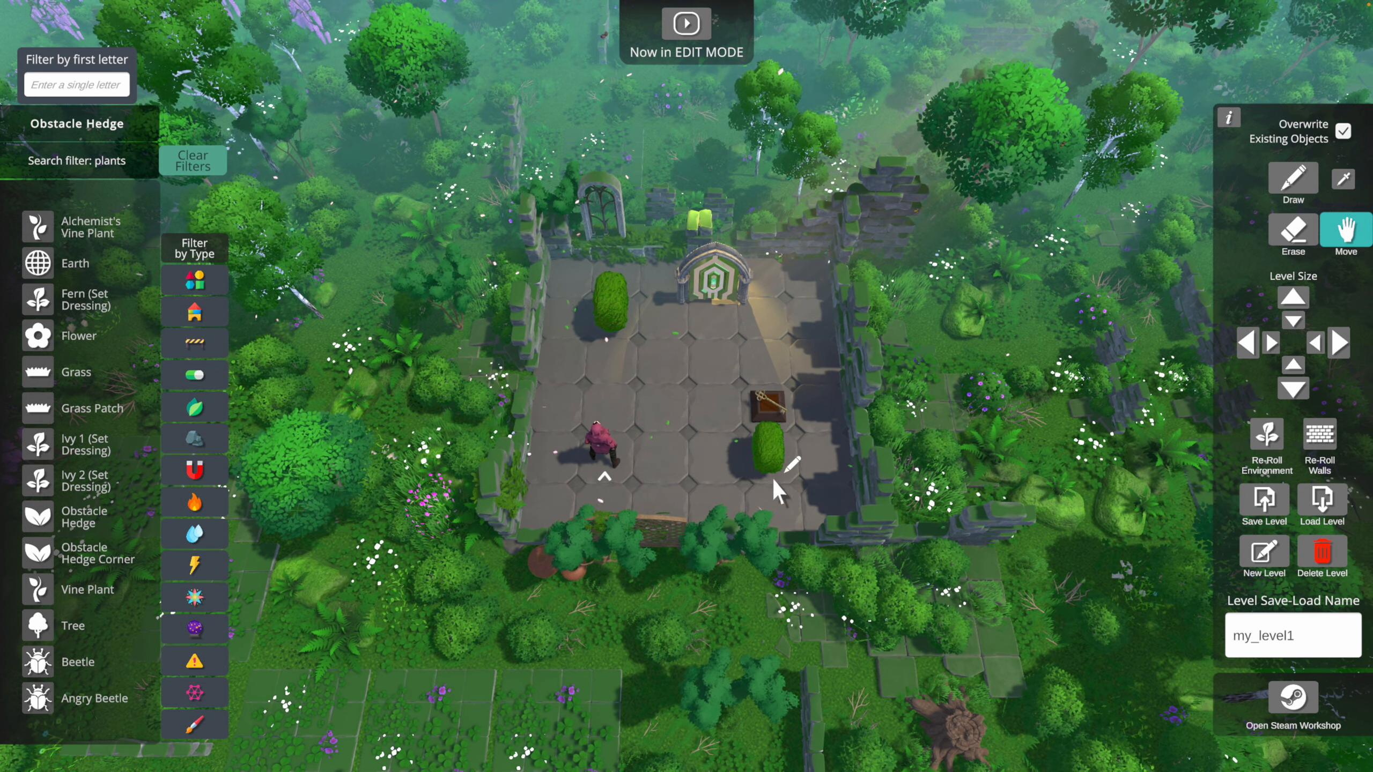
Sample objects straight from the grid for drawing: the key, the placed Obstacle Hedge, the key again and the exit door
right_click(771, 414)
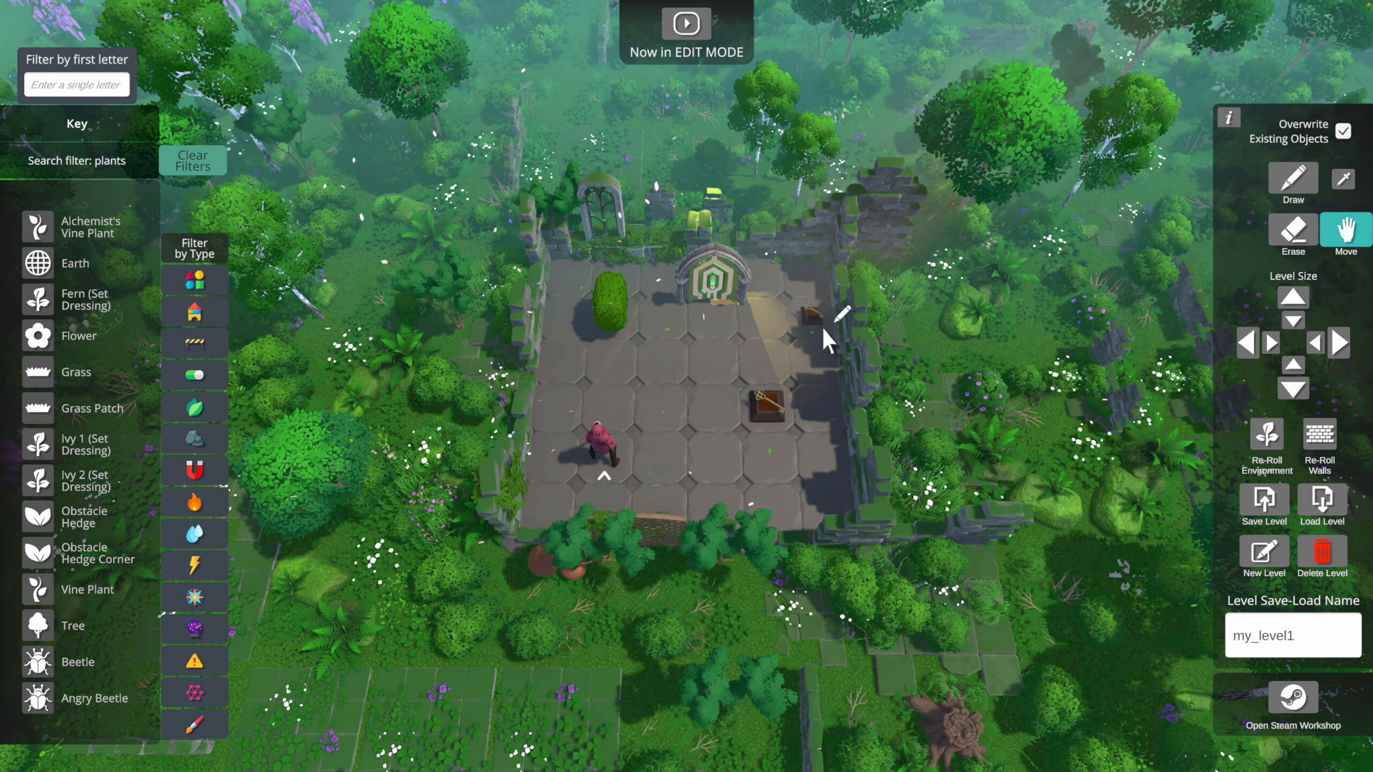
right_click(613, 311)
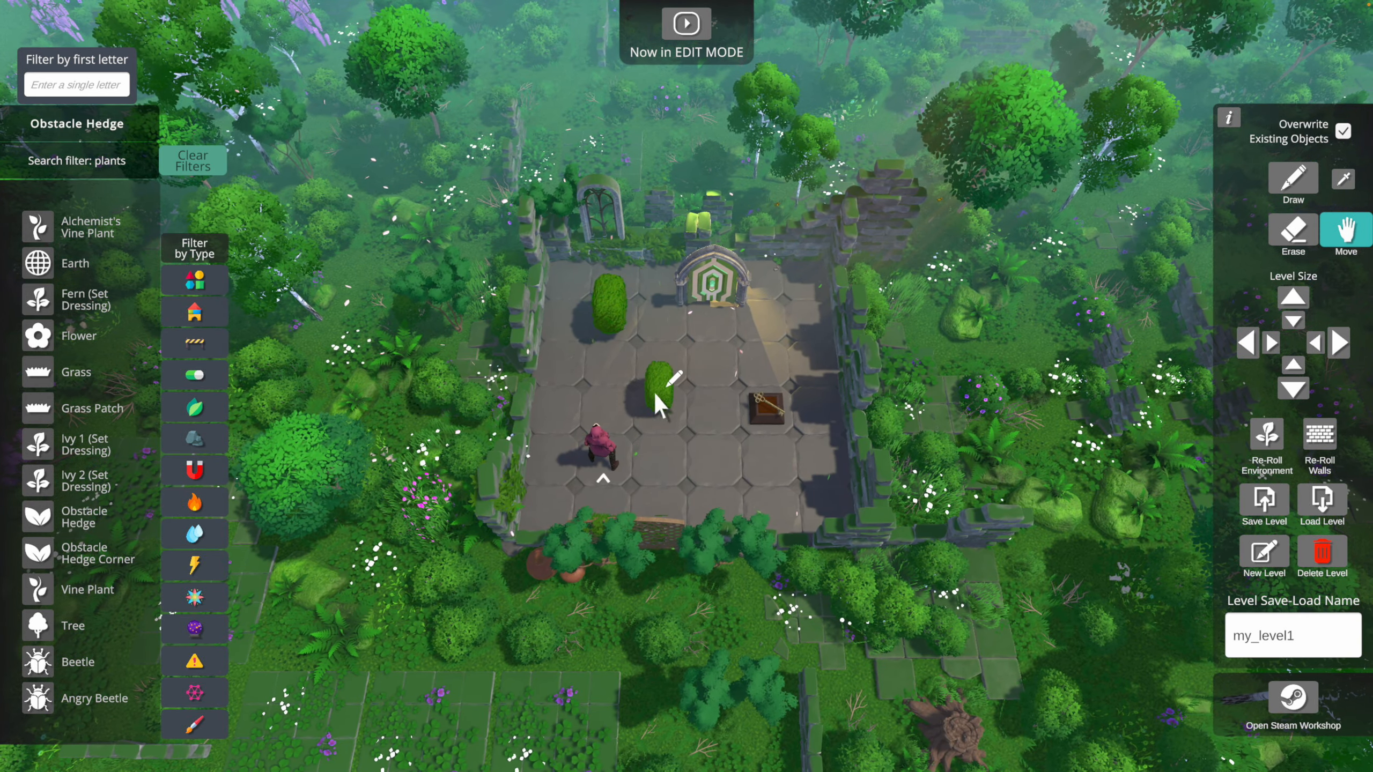
left_click(774, 406)
right_click(775, 406)
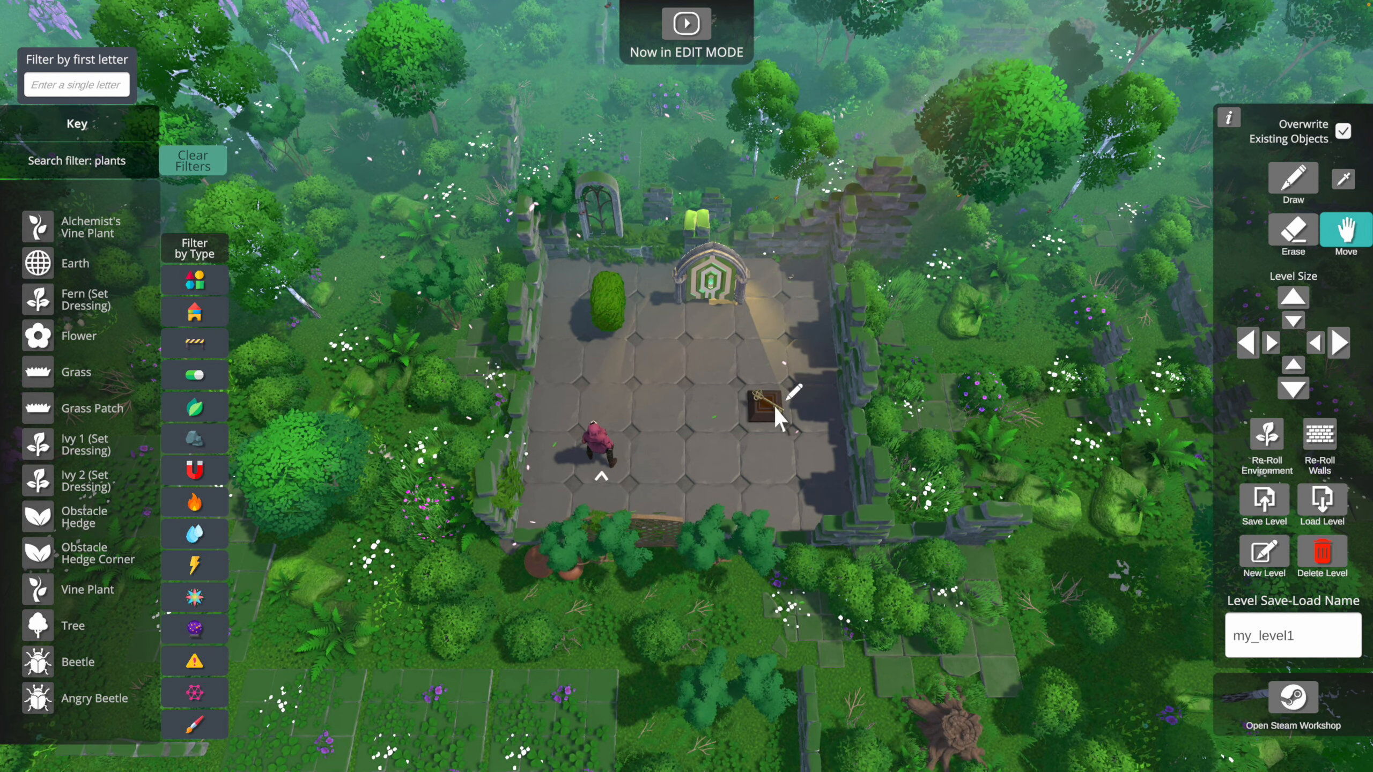
right_click(714, 289)
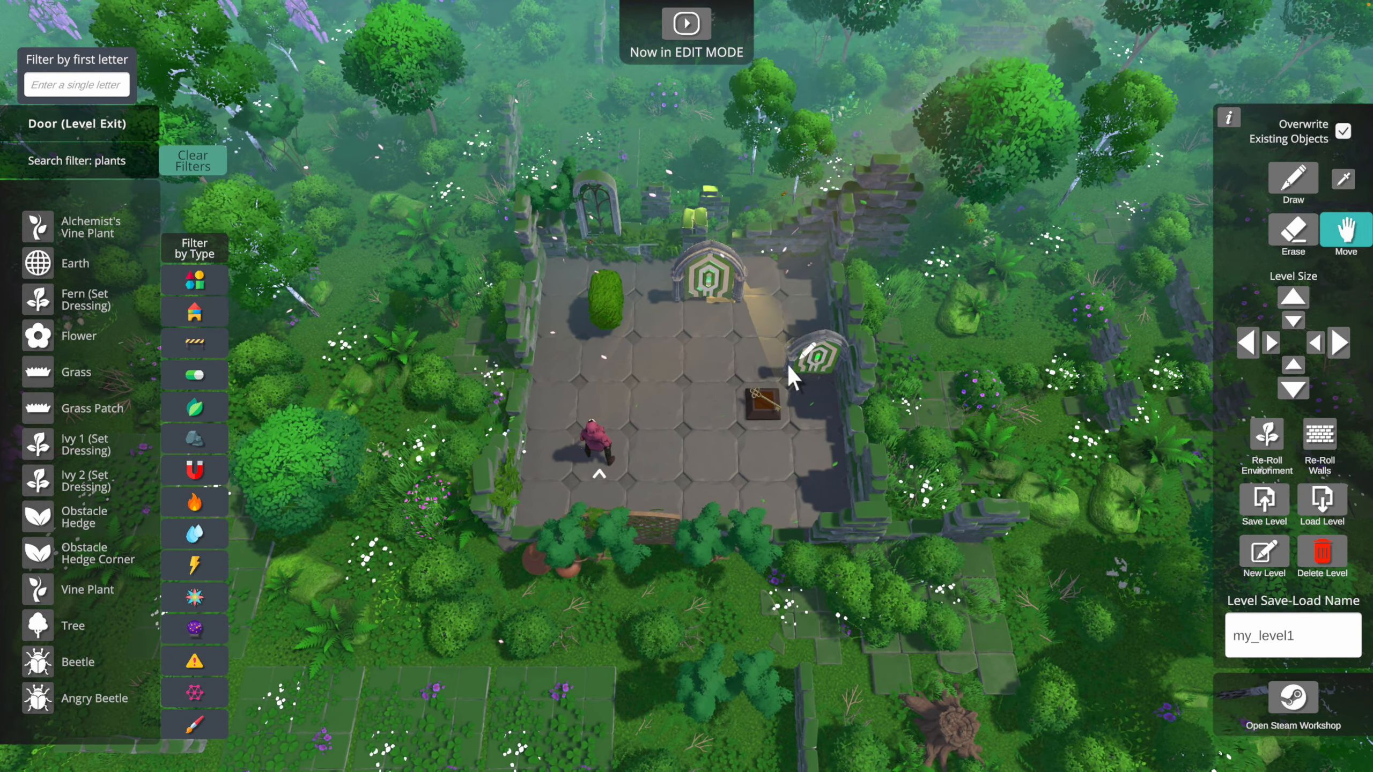
Sample the key from the grid for drawing, switch to Draw mode and filter the object list to essentials
right_click(770, 401)
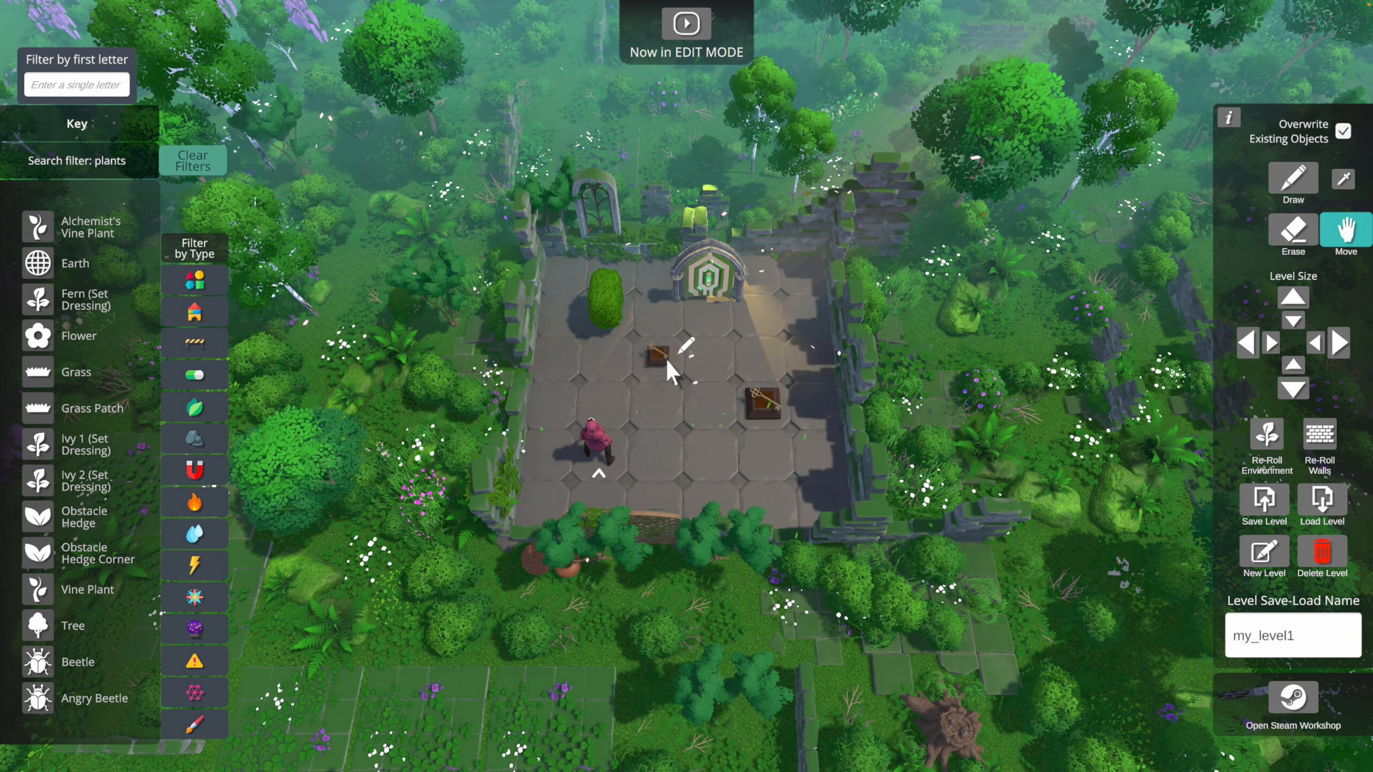
left_click(1295, 181)
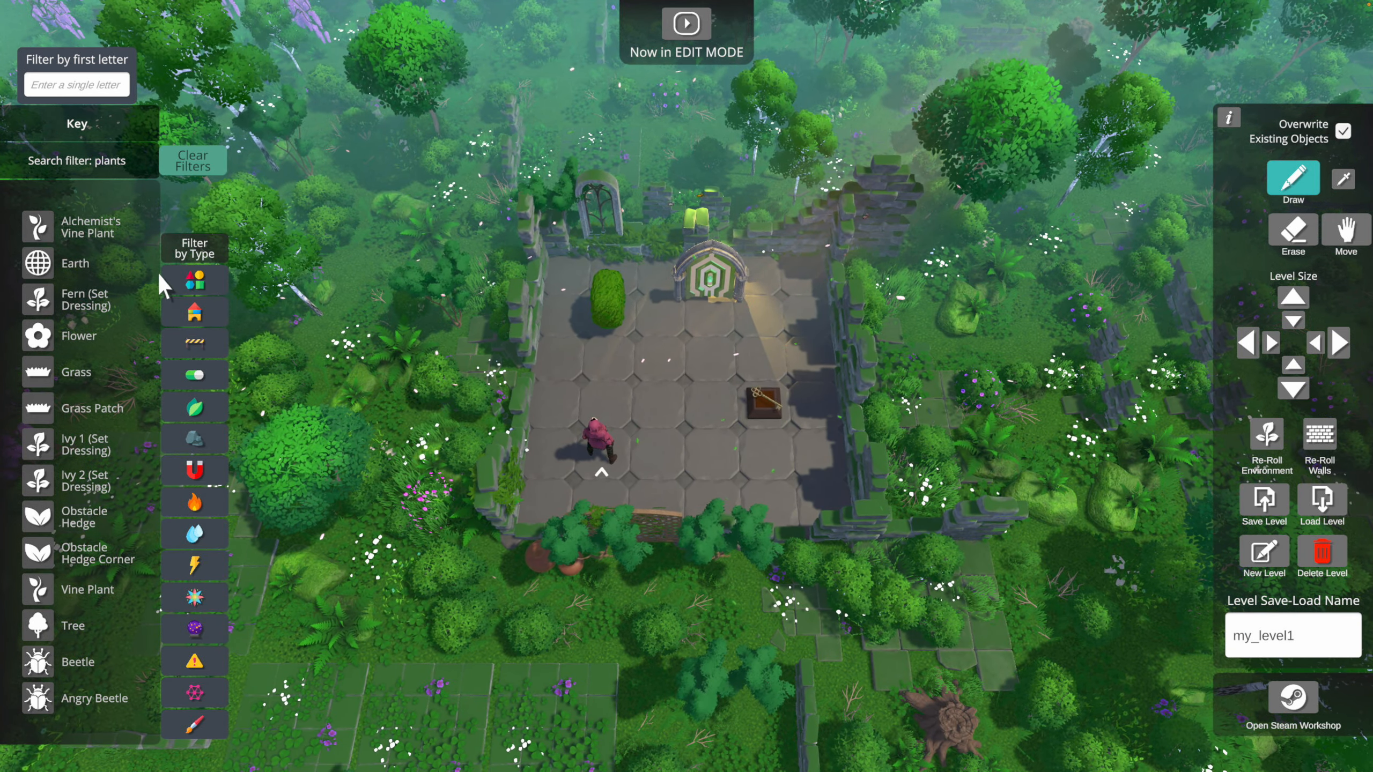
left_click(193, 285)
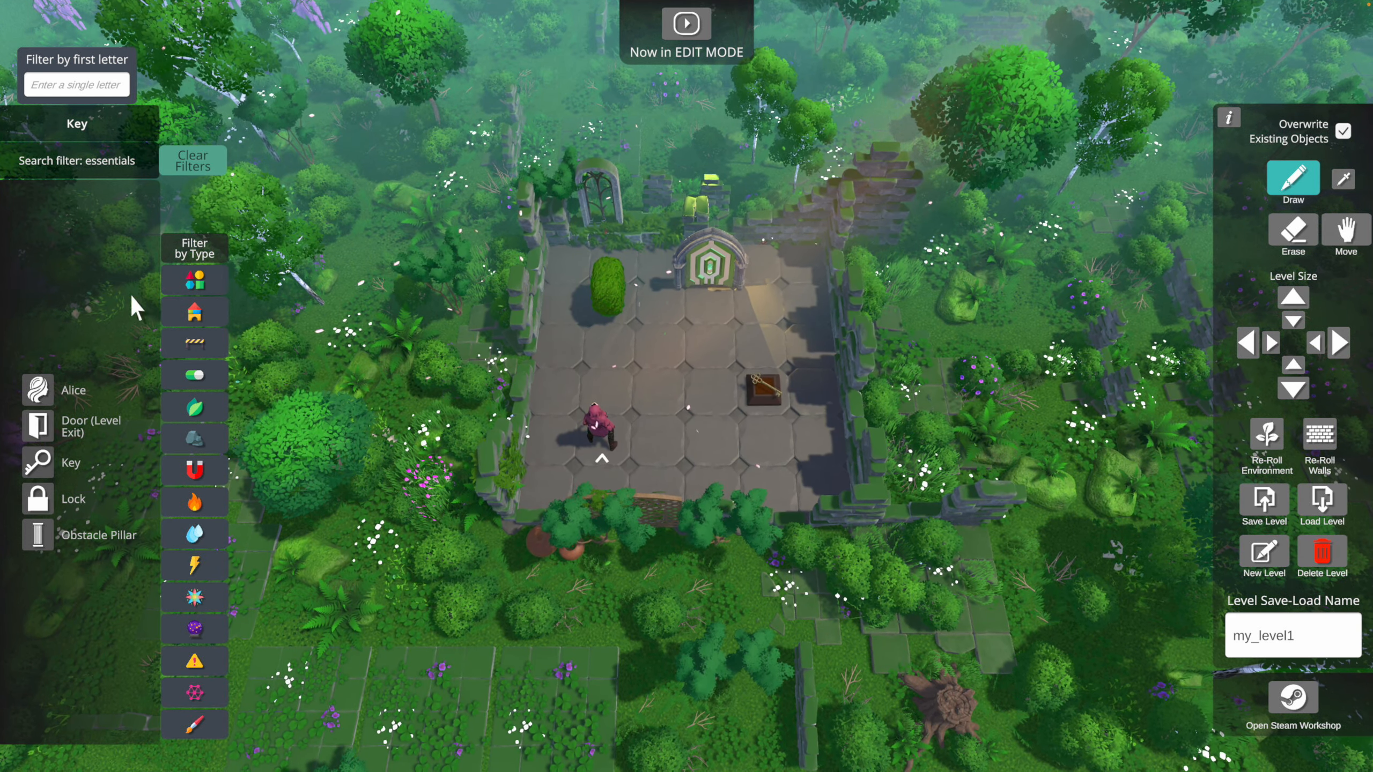
Erase the Obstacle Hedge and move the key one tile toward the front of the grid
right_click(615, 303)
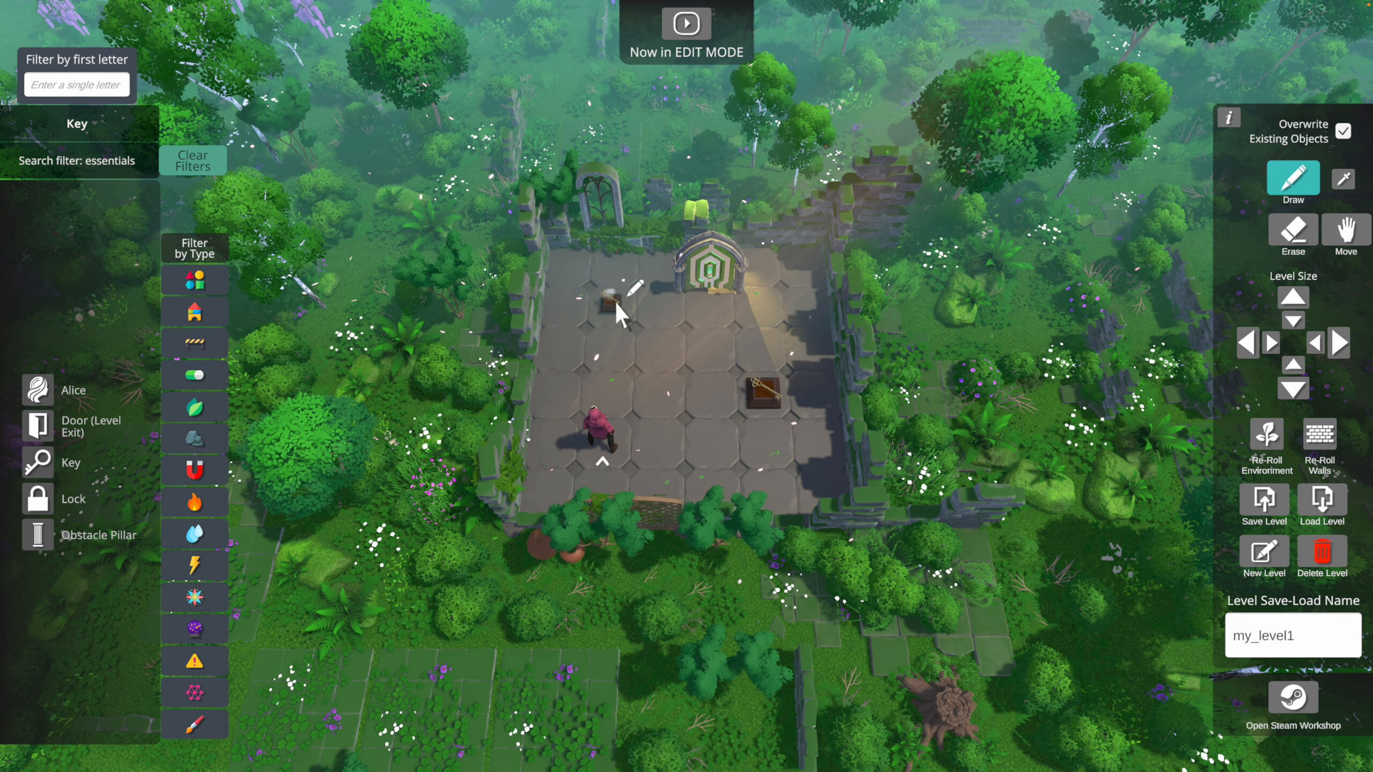
key("m")
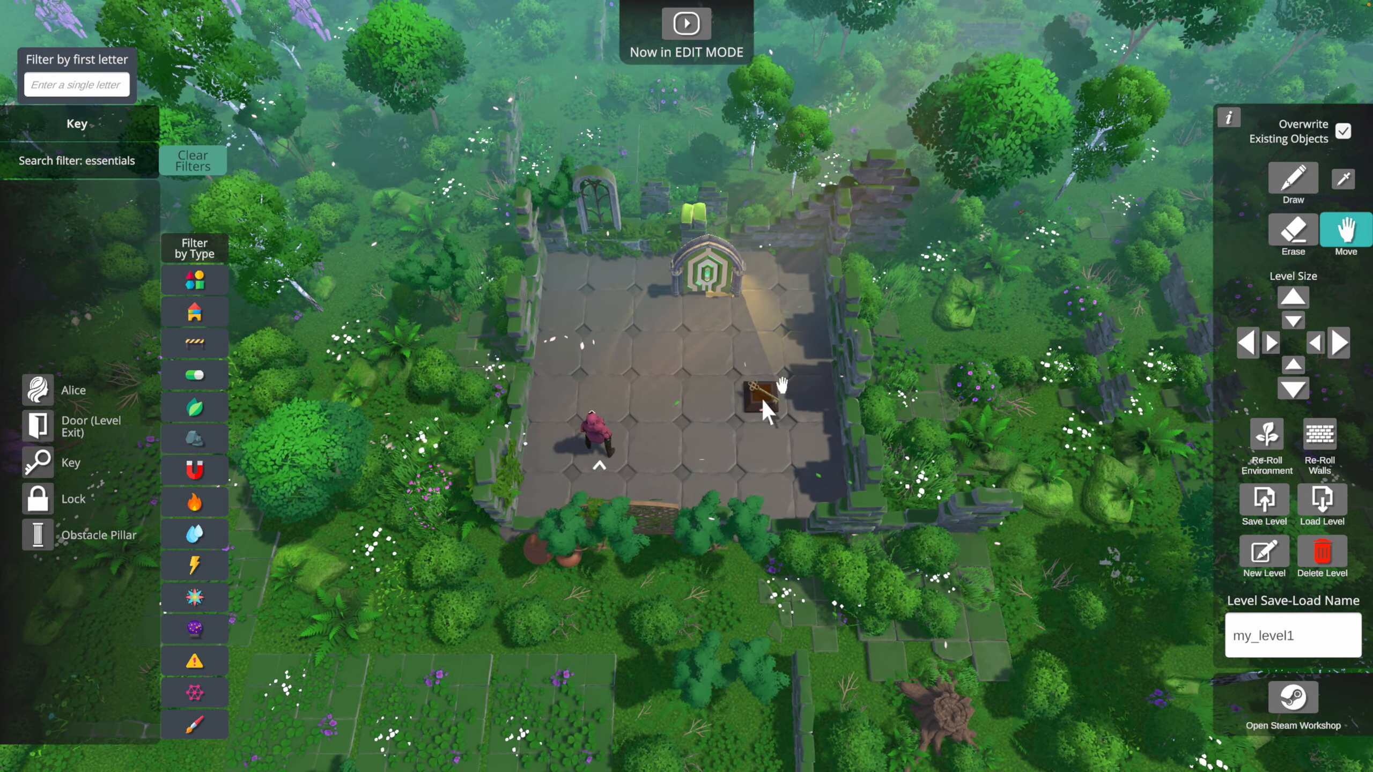
left_click_drag(760, 397, 765, 447)
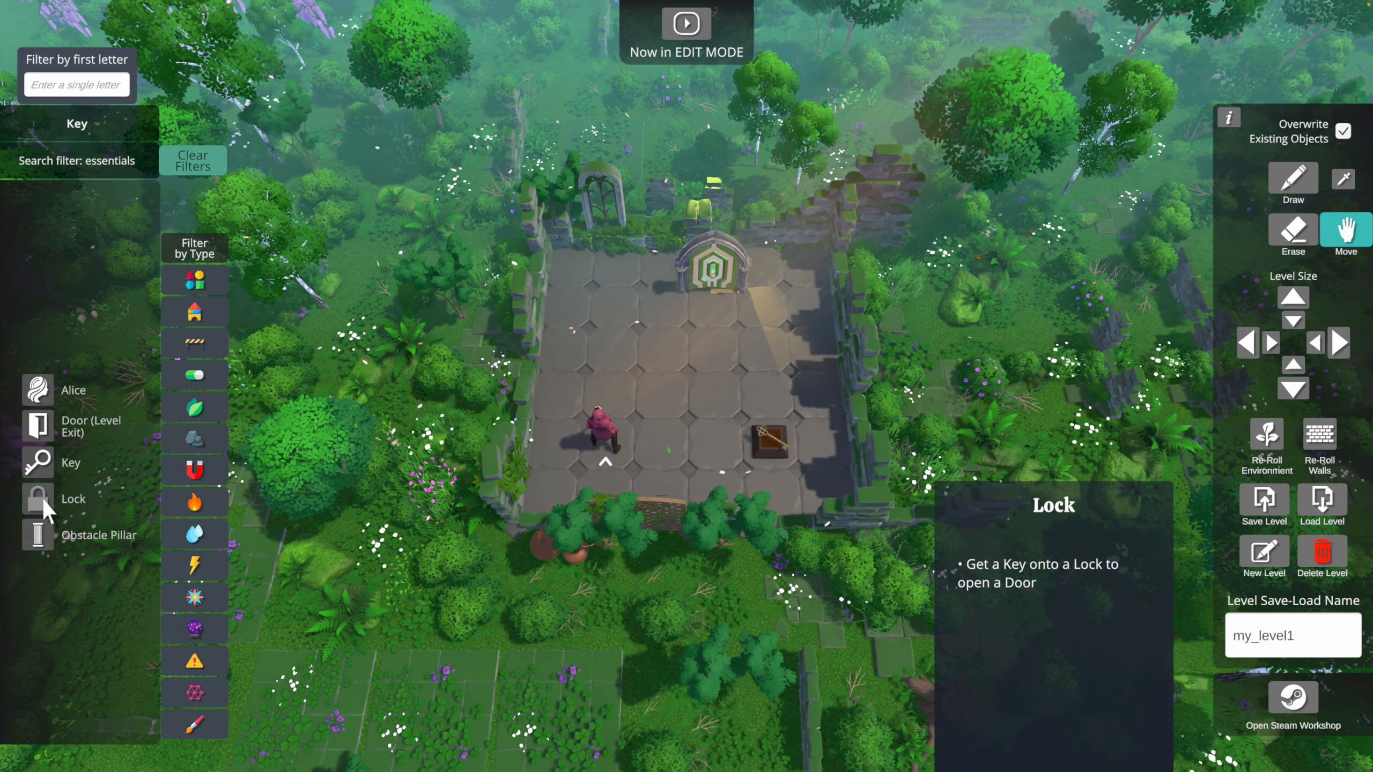
Place a Lock in the key's column, two tiles behind the key
left_click(38, 499)
left_click(766, 355)
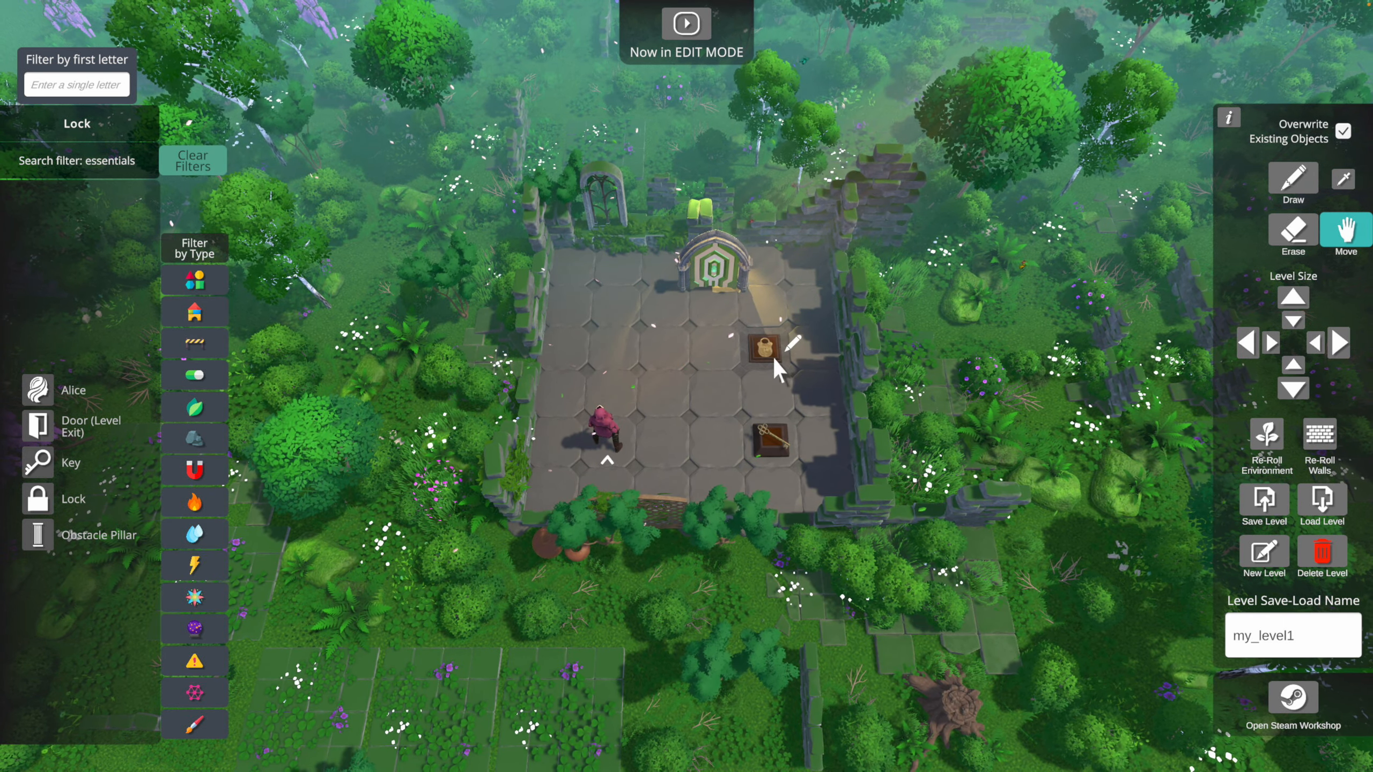
left_click(728, 297)
mouse_move(727, 283)
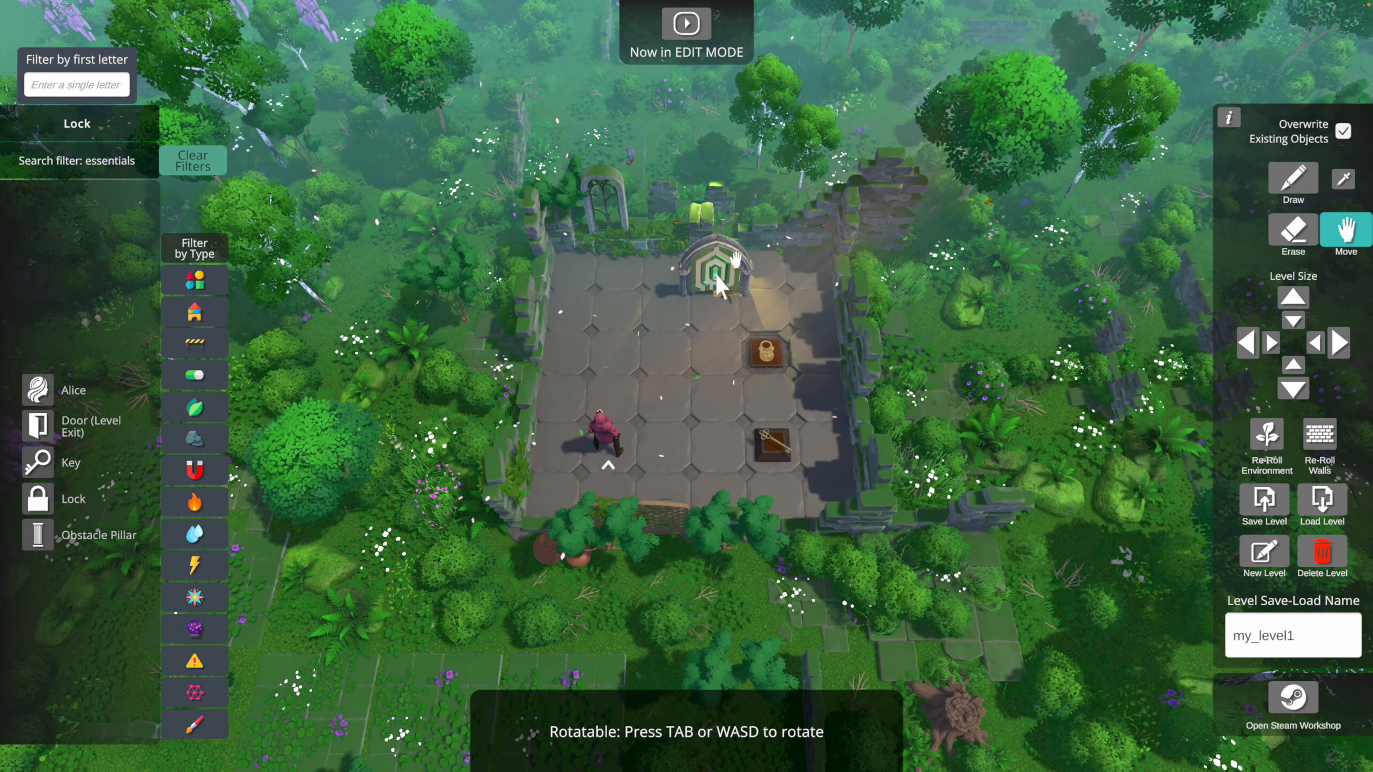
Extend the grid by one column on its right side and shift the key and the Lock one tile right
left_click(1341, 343)
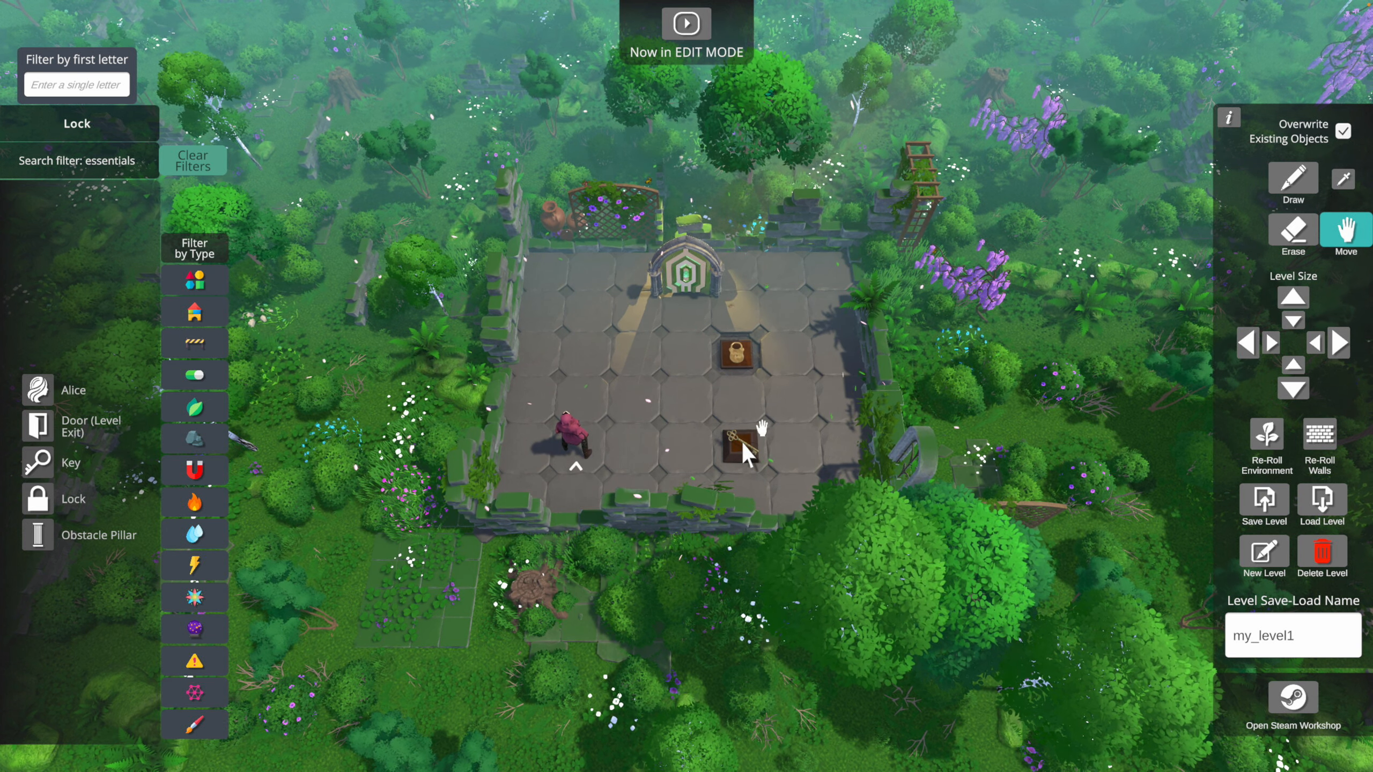
left_click_drag(741, 443, 789, 449)
left_click_drag(746, 366, 803, 374)
Re-roll the environment around the resized grid
left_click(1264, 438)
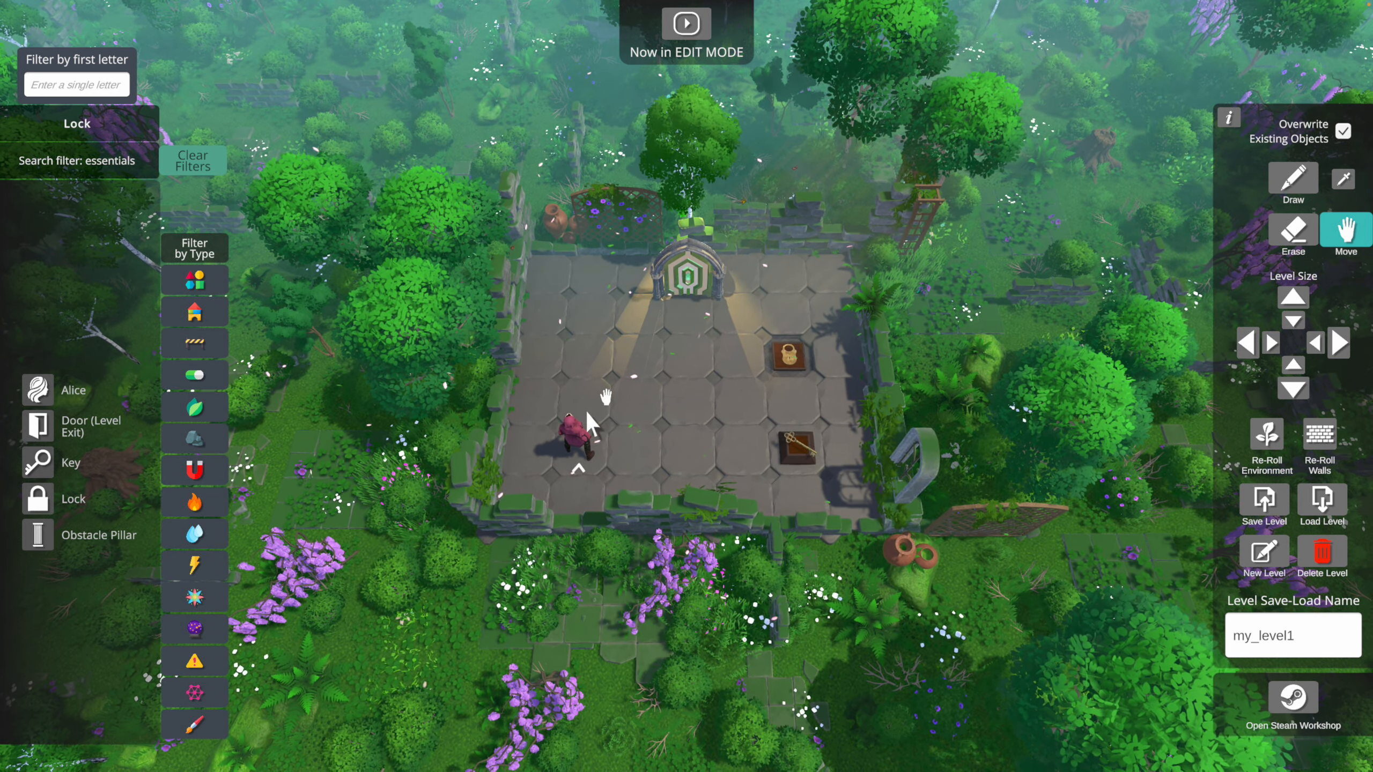
Filter the objects to obstacles and place an Obstacle Pillar on each side of the exit door
left_click(176, 343)
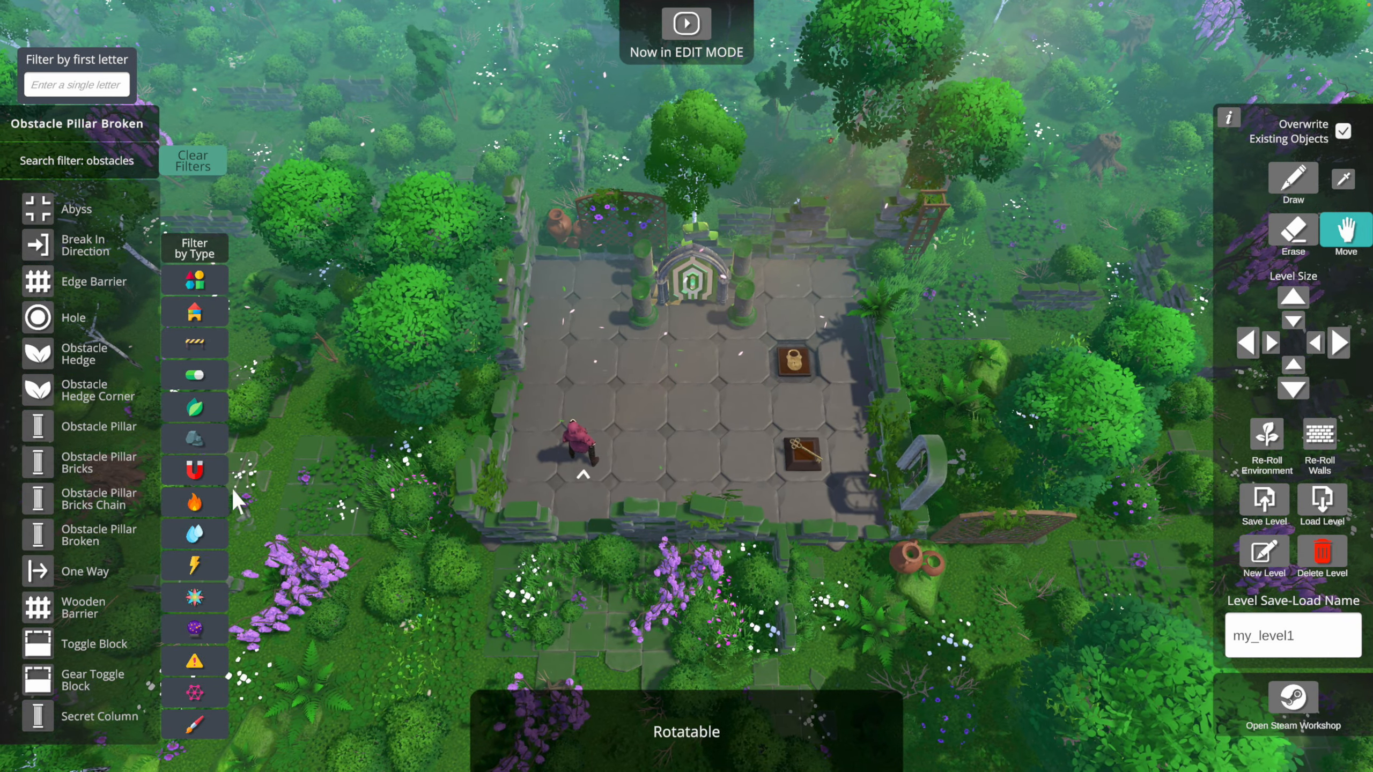
left_click(648, 276)
left_click(748, 270)
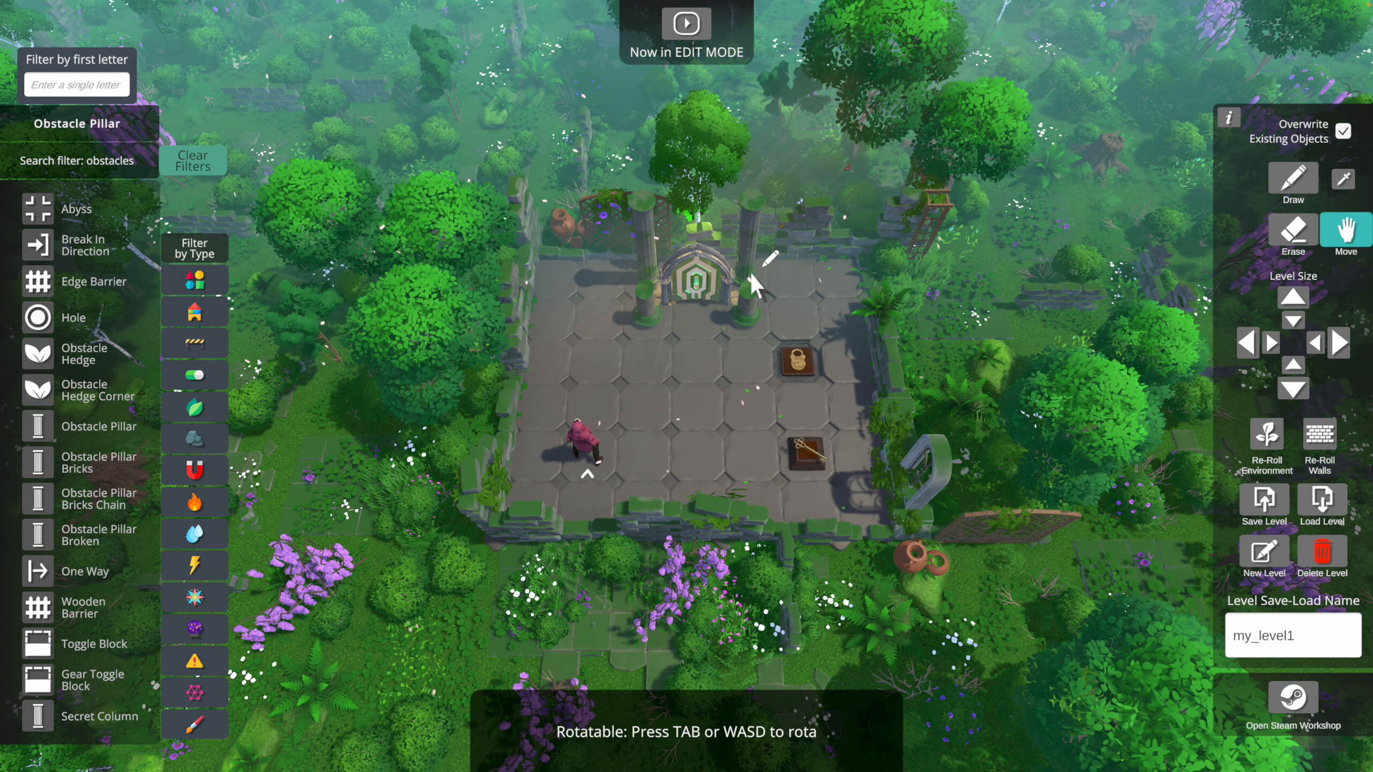
Sample the exit door, rotate the copy sideways and place it in the third column beside the character
left_click(697, 295)
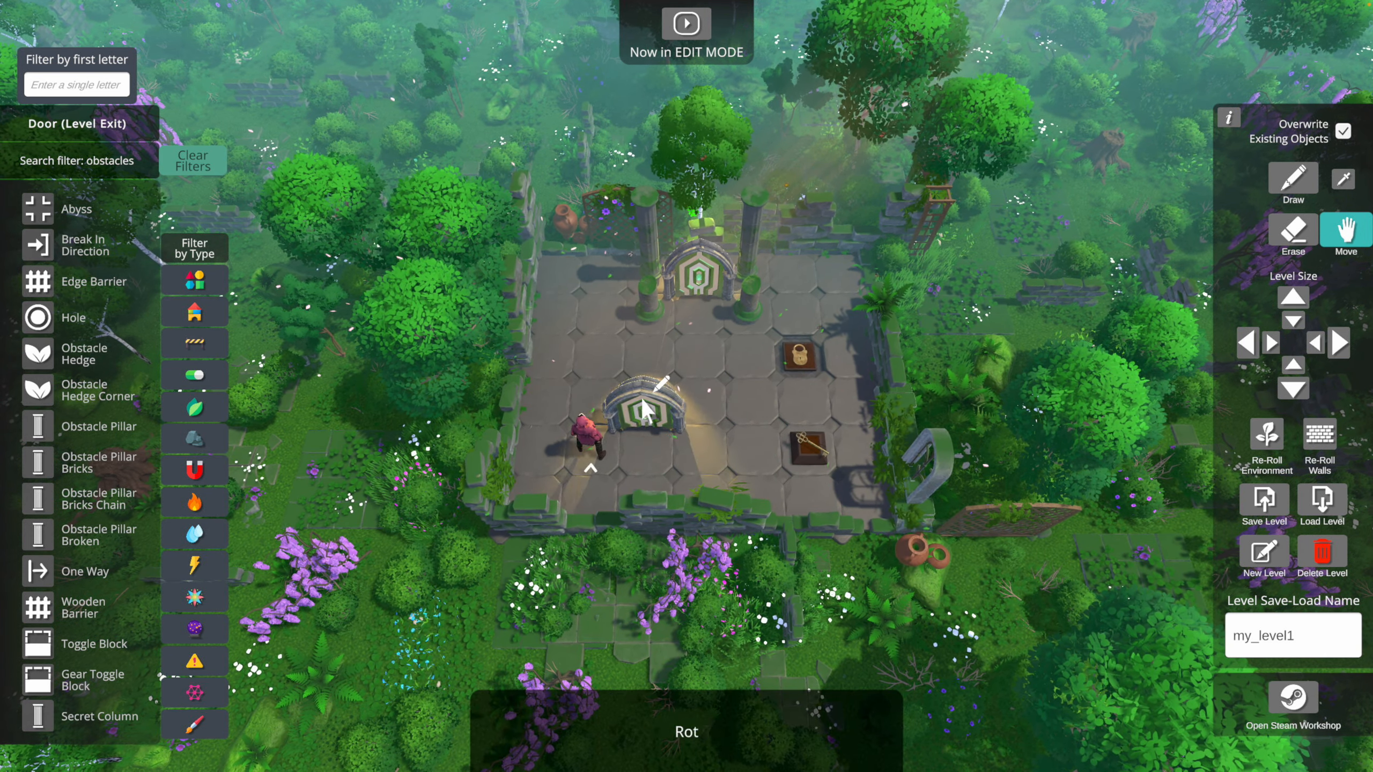
key("Tab")
left_click(642, 400)
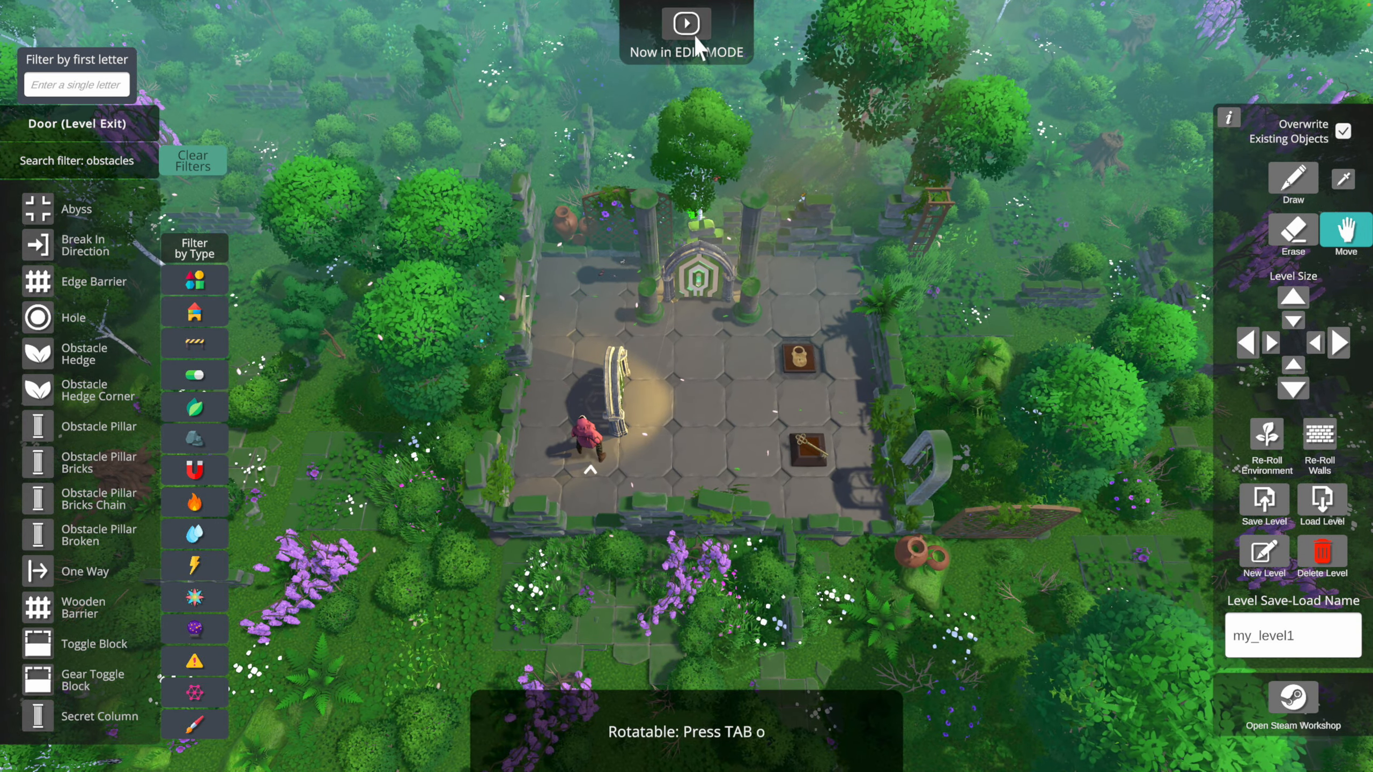
Playtest the level with both exit doors until it is complete, and return to the editor
left_click(686, 24)
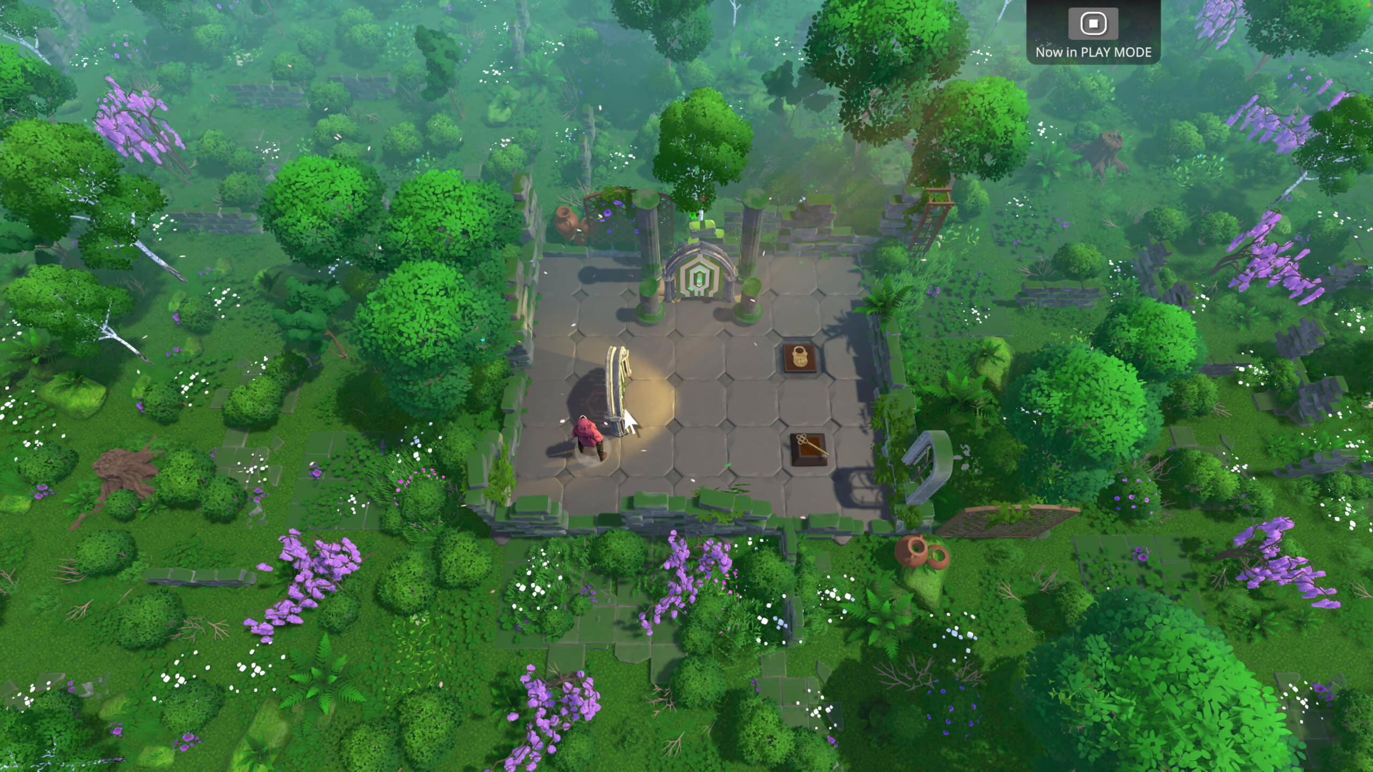
left_click(710, 431)
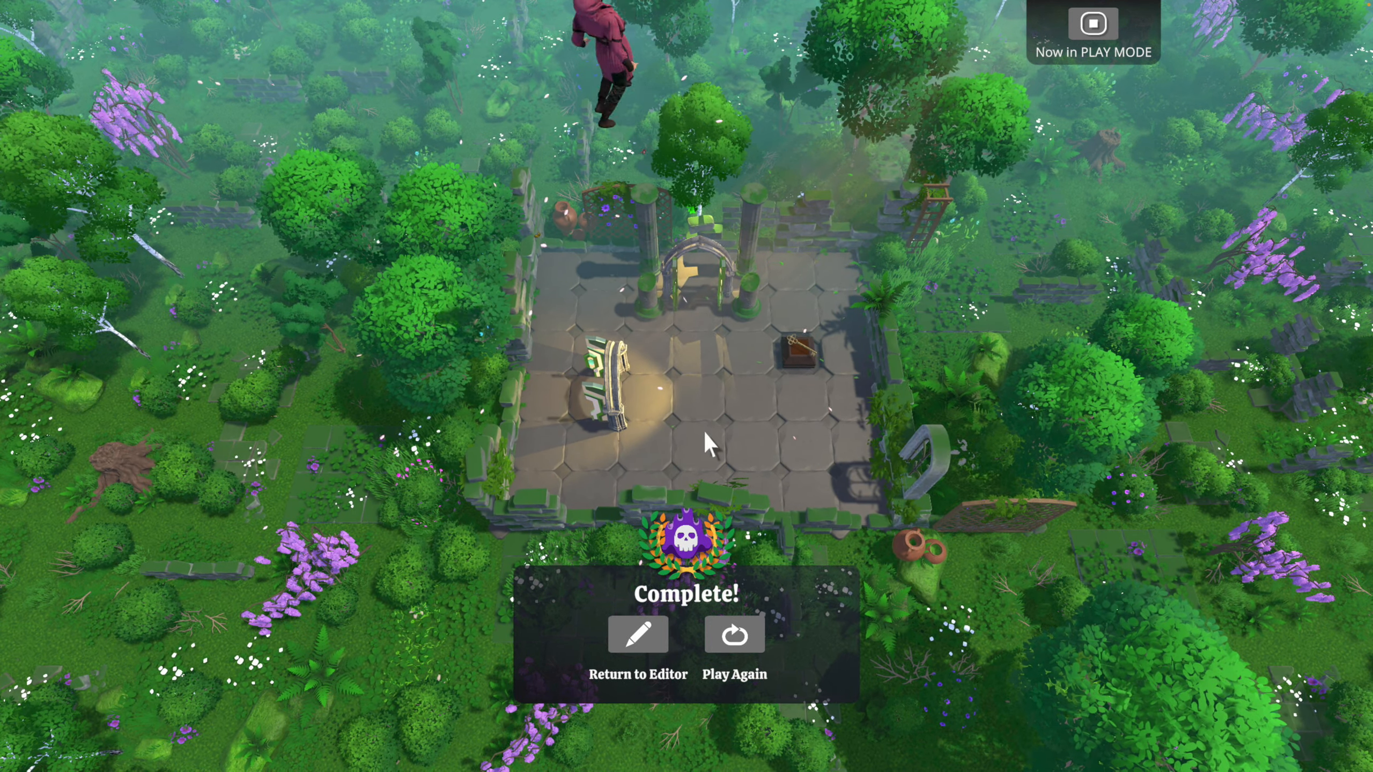
left_click(651, 630)
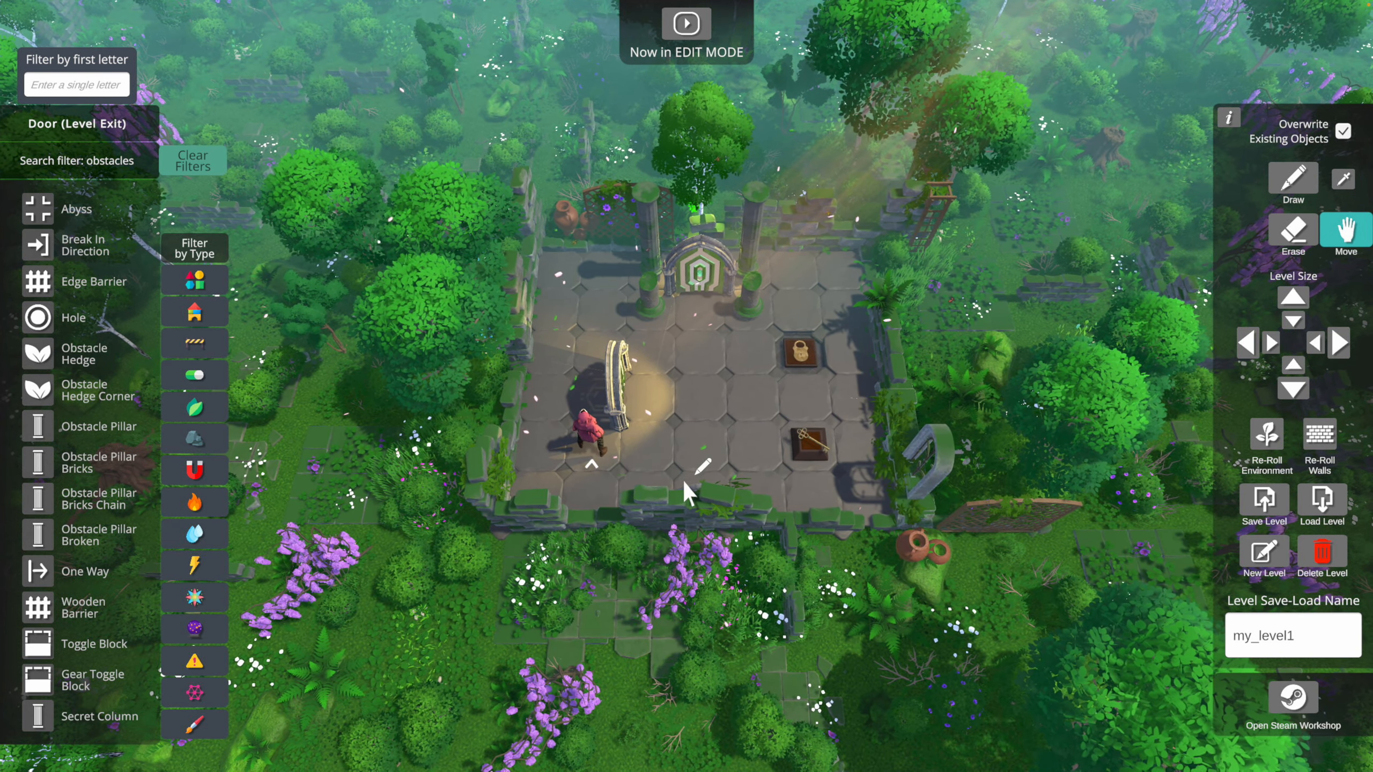
Try to place another exit door on the tile of the sideways door, facing a different direction
left_click(644, 403)
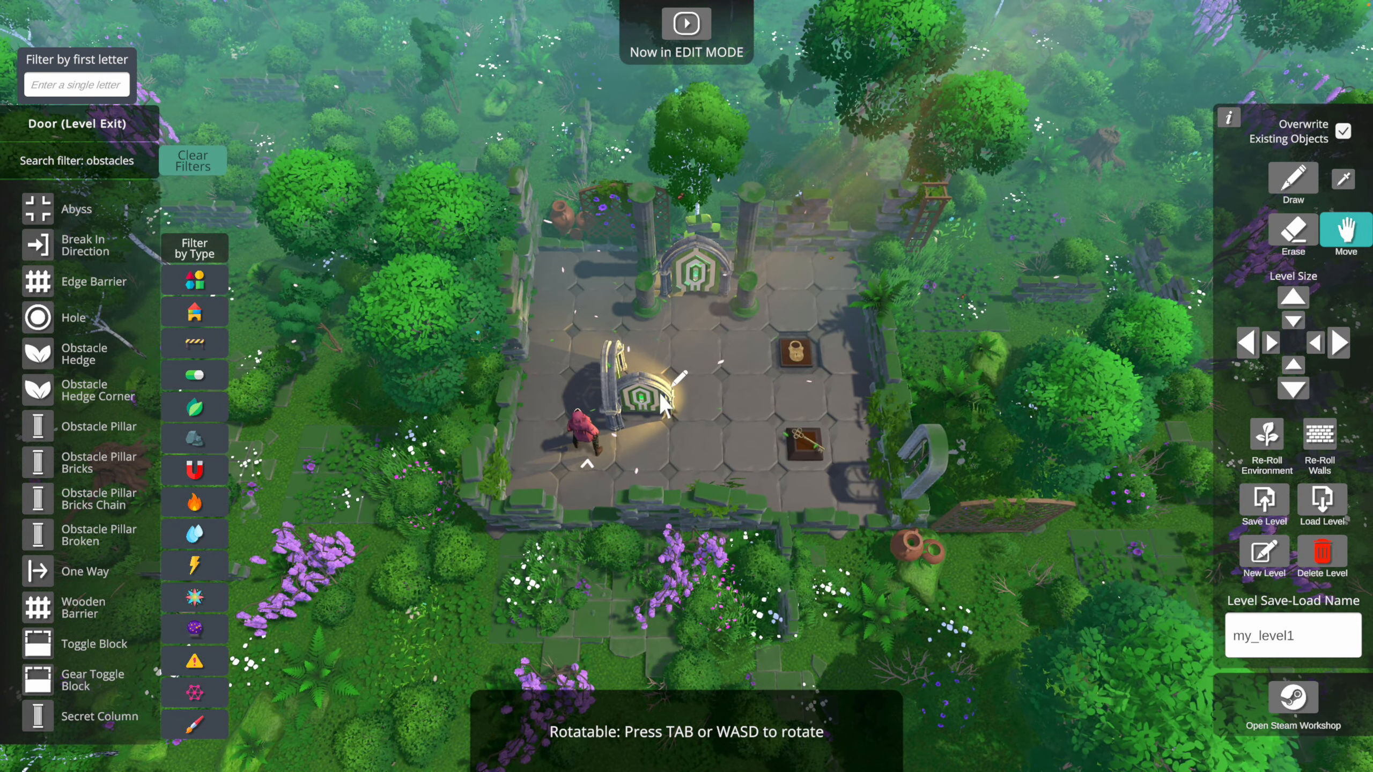
left_click(664, 404)
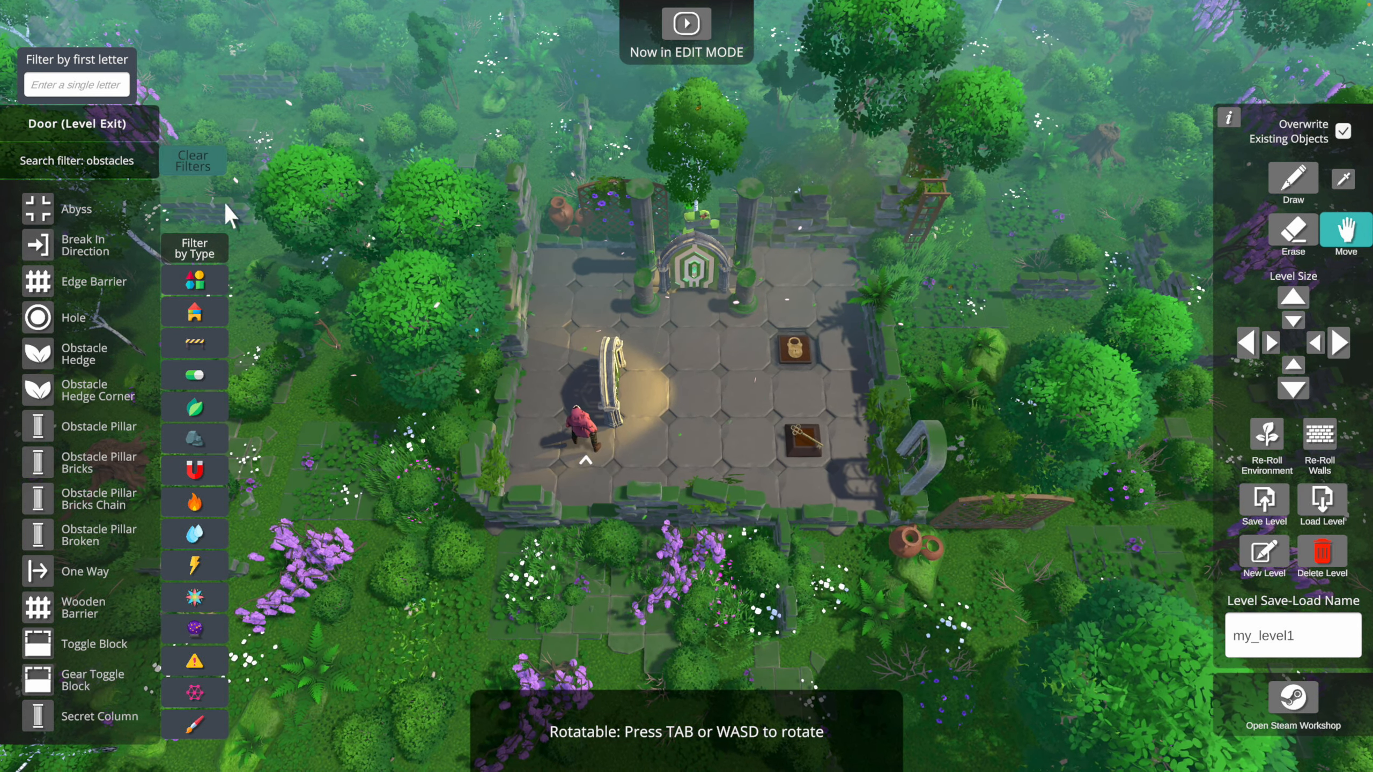
Place Edge Barriers on different tile edges in the third column, and clear them together with the extra door
right_click(638, 261)
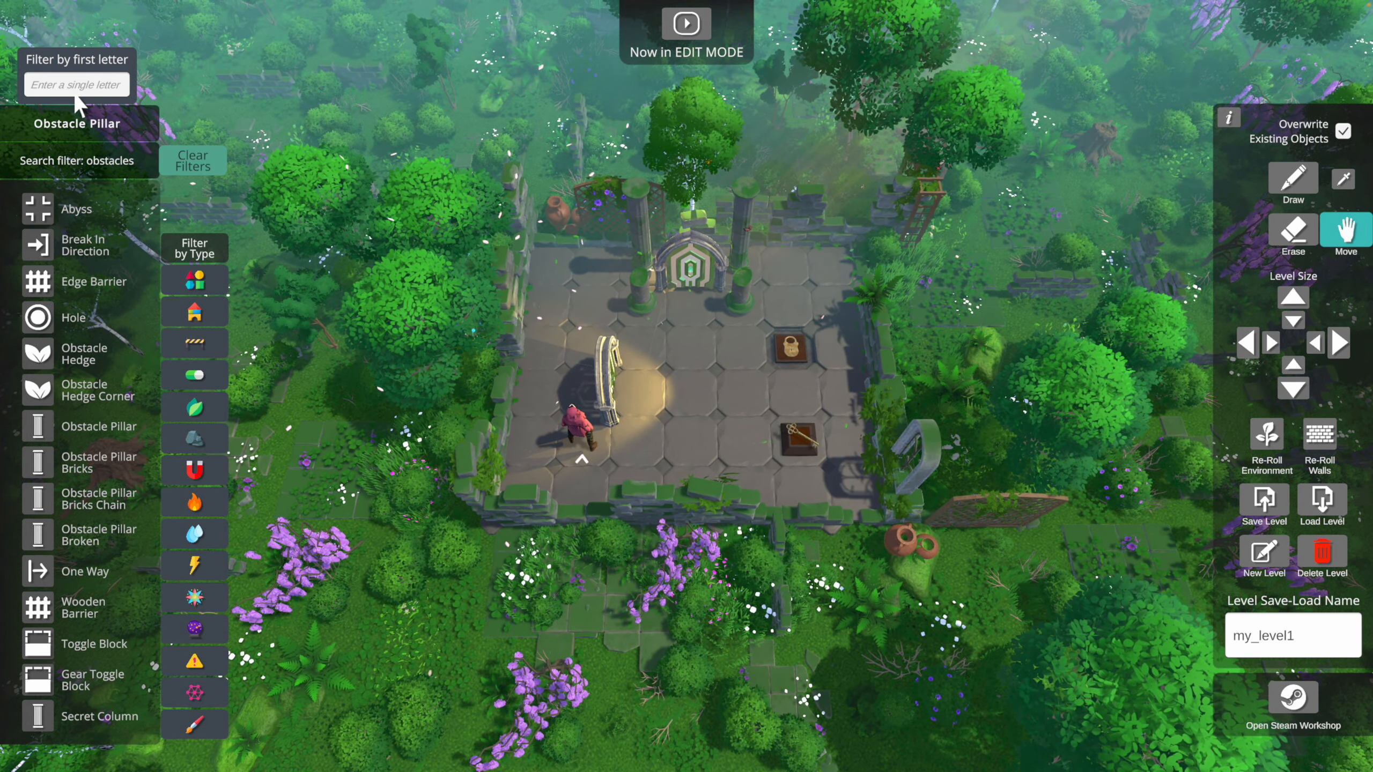
left_click(40, 281)
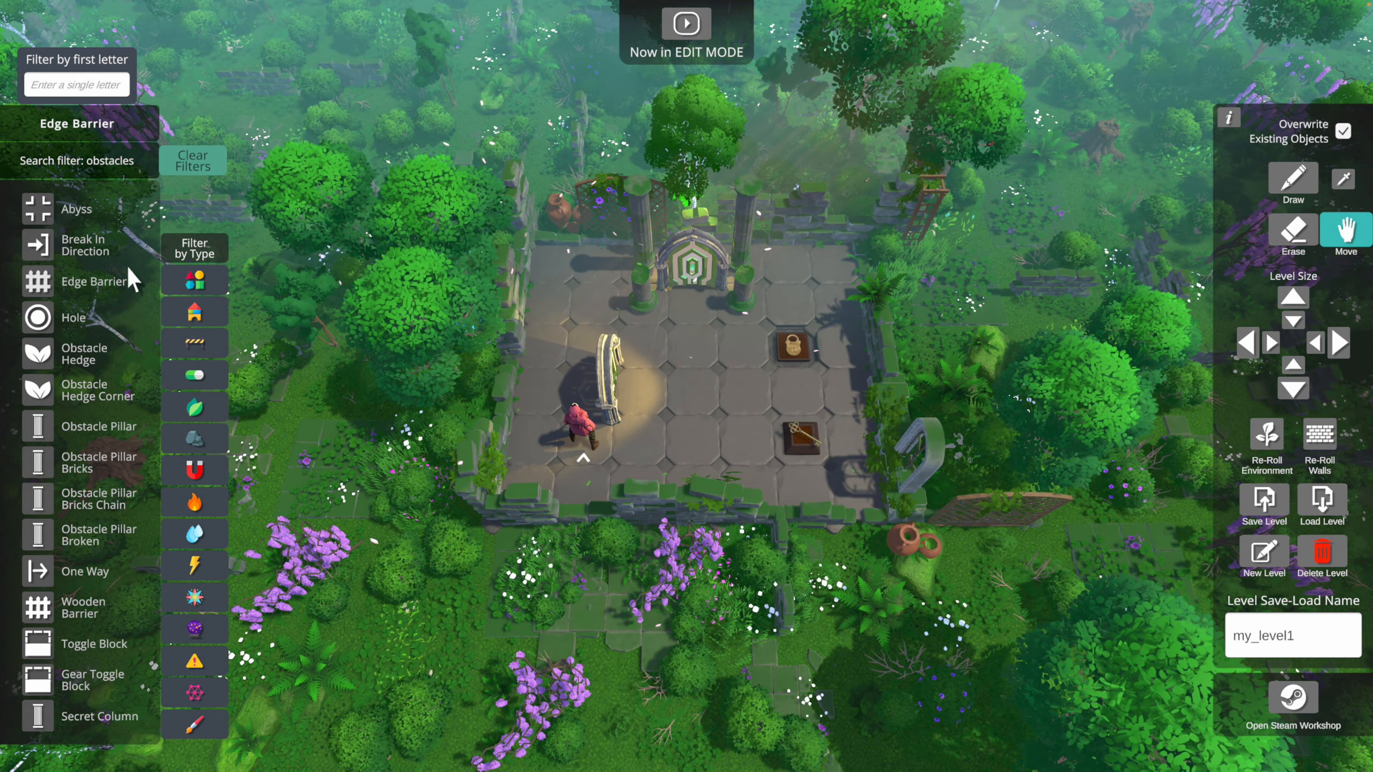
left_click(644, 350)
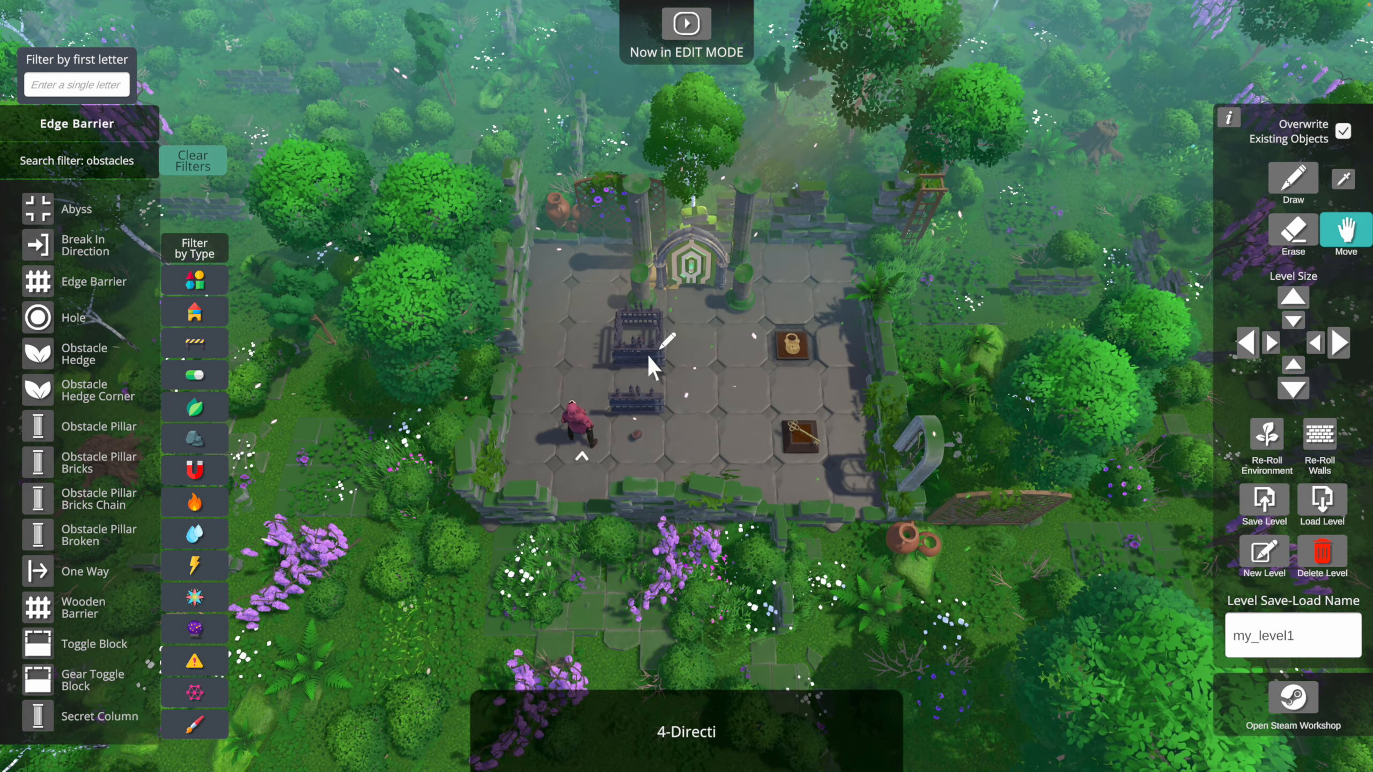
left_click(643, 429)
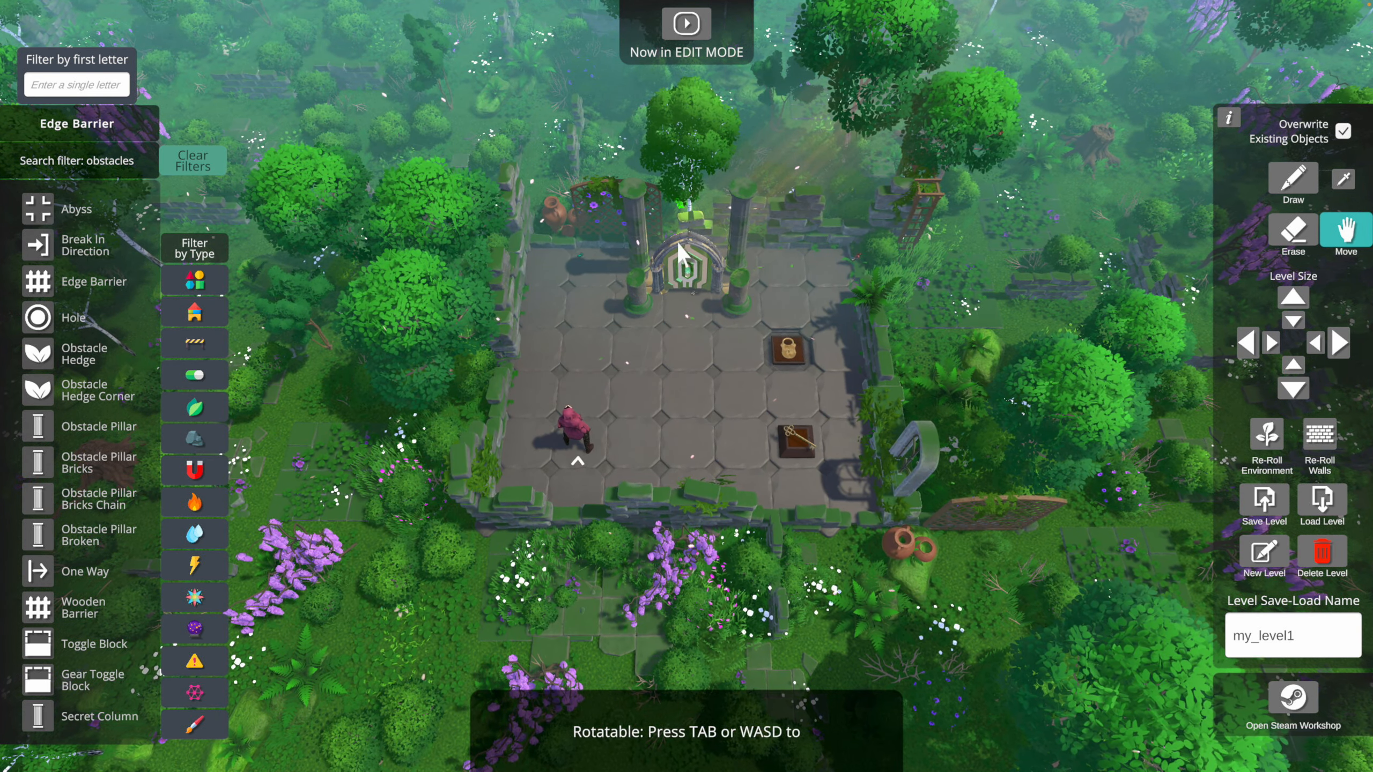
Sample the exit door, place copies on the third column's tile edges and erase them again
left_click(680, 281)
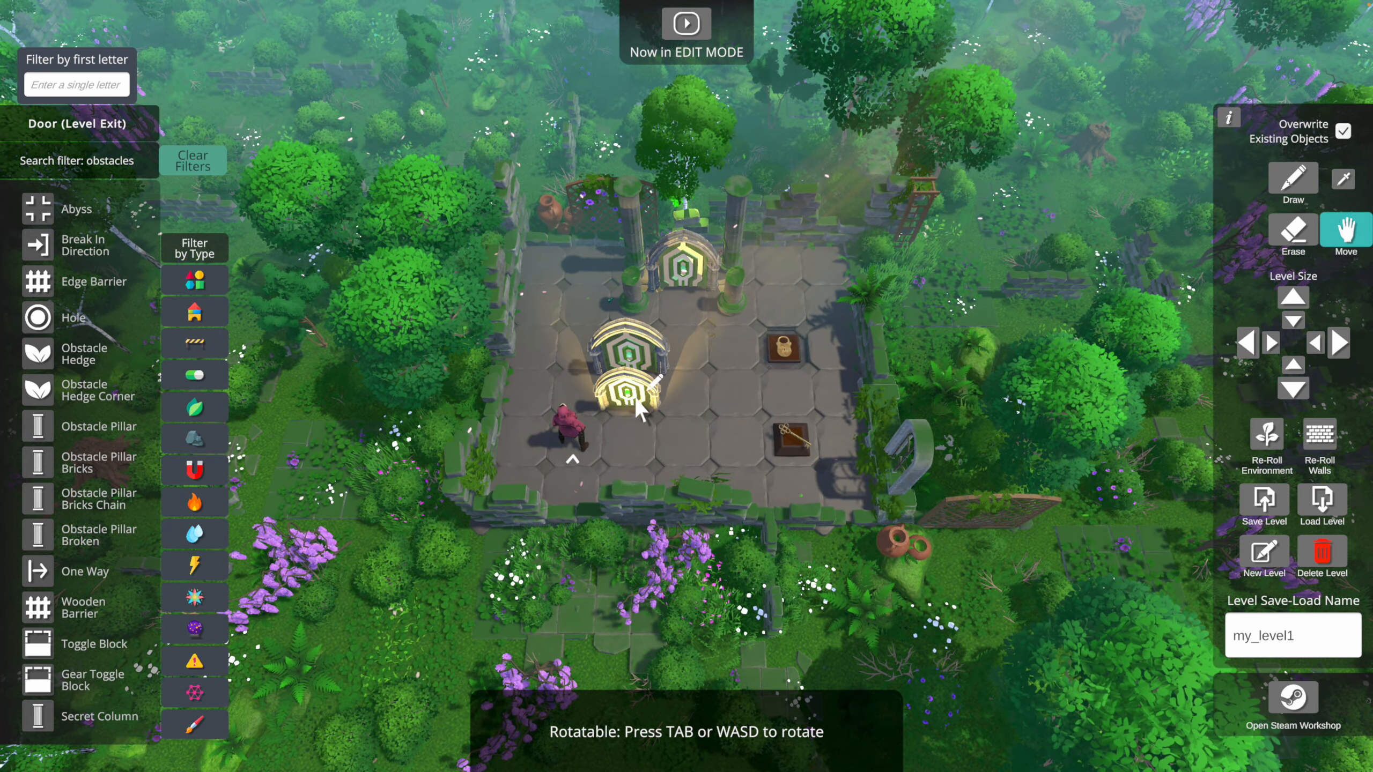
left_click(635, 396)
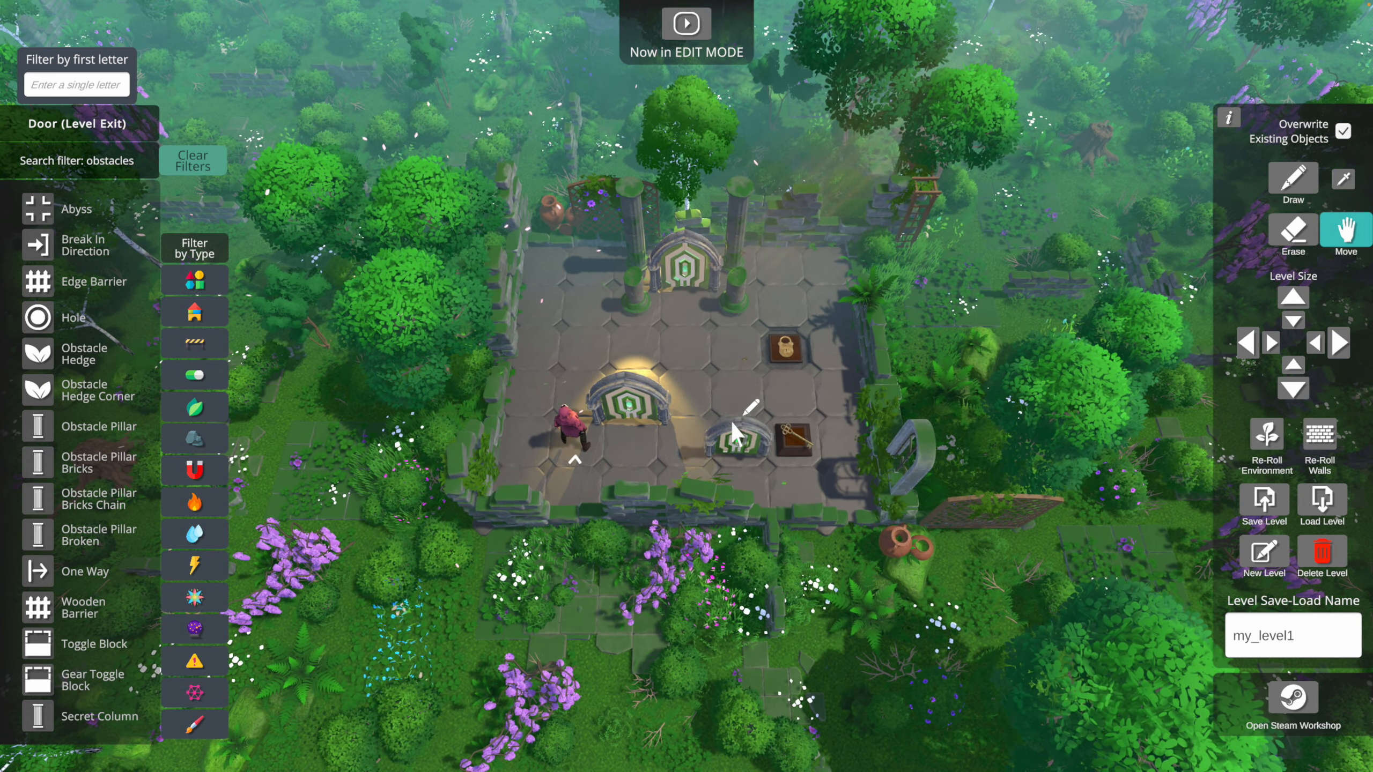
left_click(633, 387)
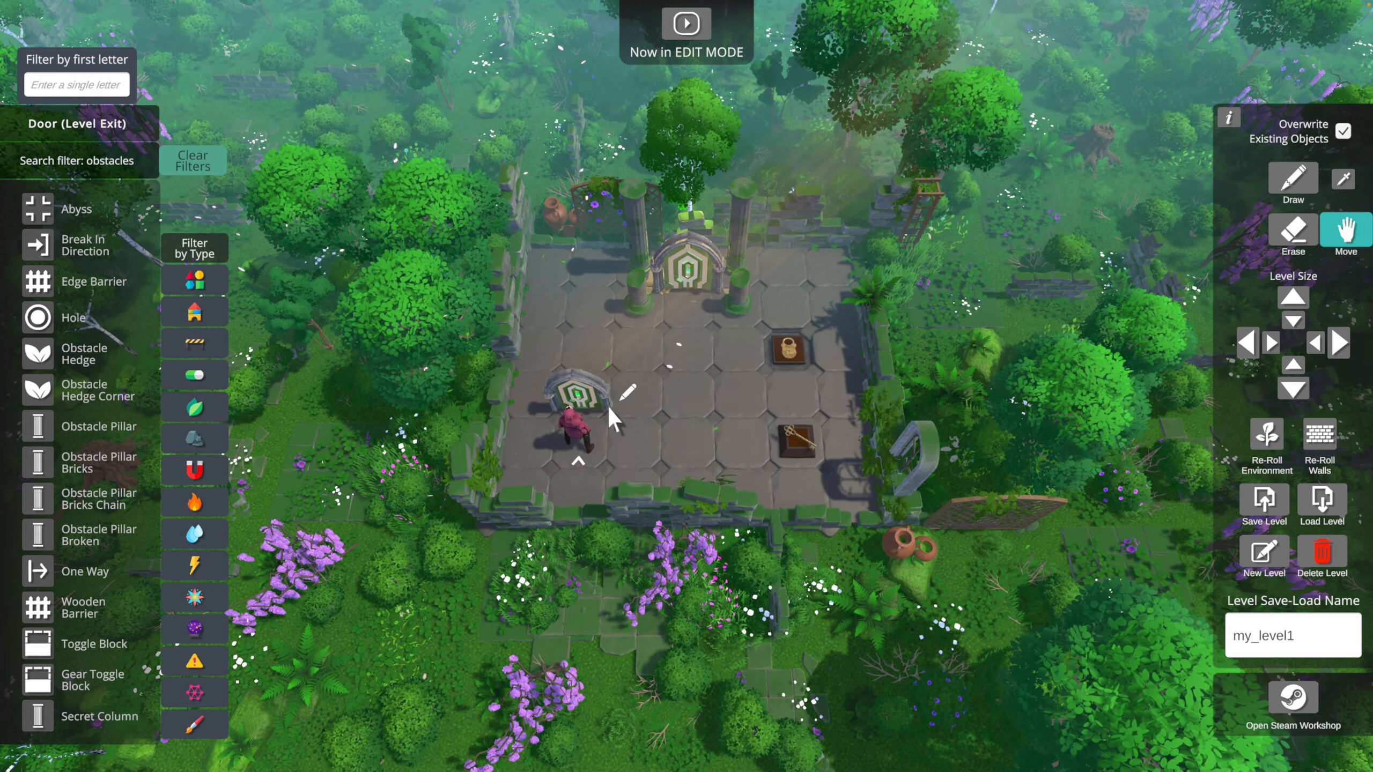
Playtest the level by moving the key onto the Lock and walking toward the open door, and return to editing
left_click(688, 23)
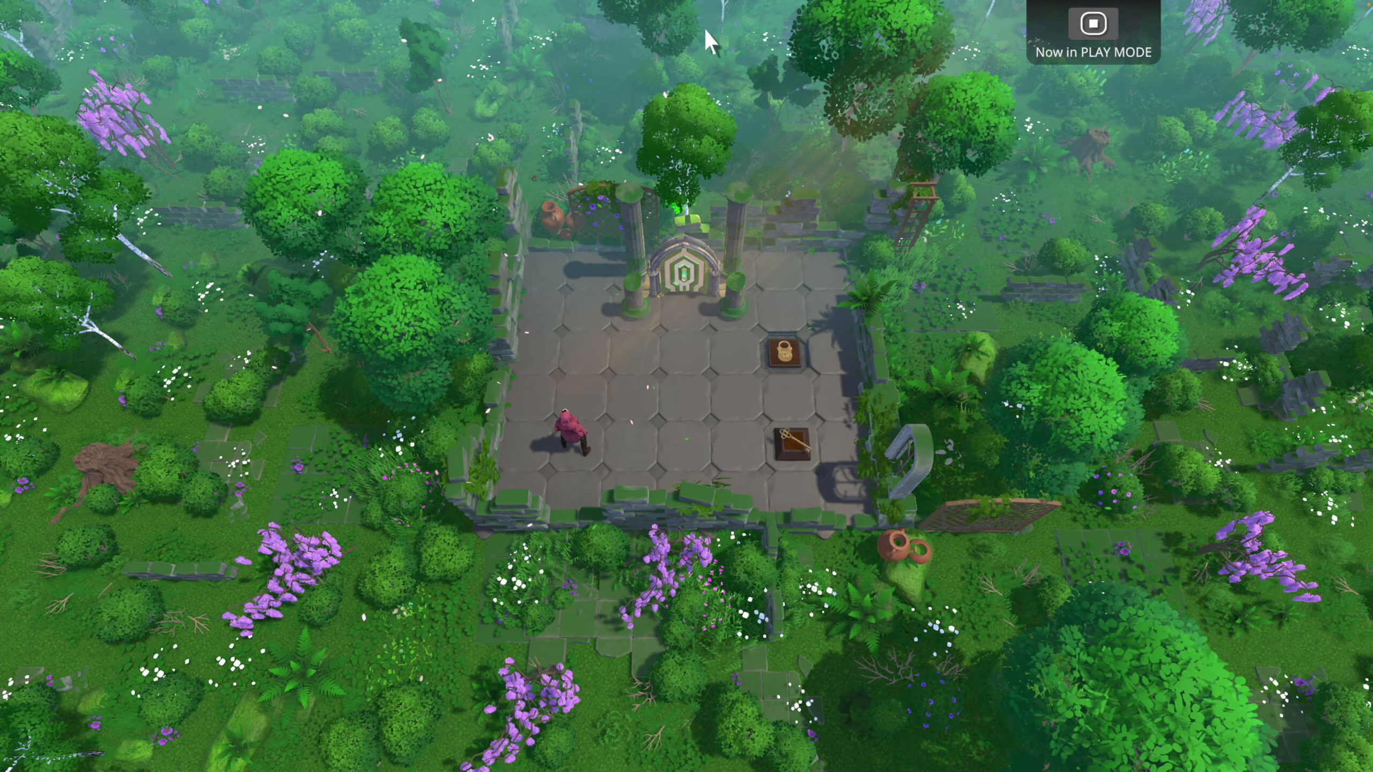
key("Right")
key("Up")
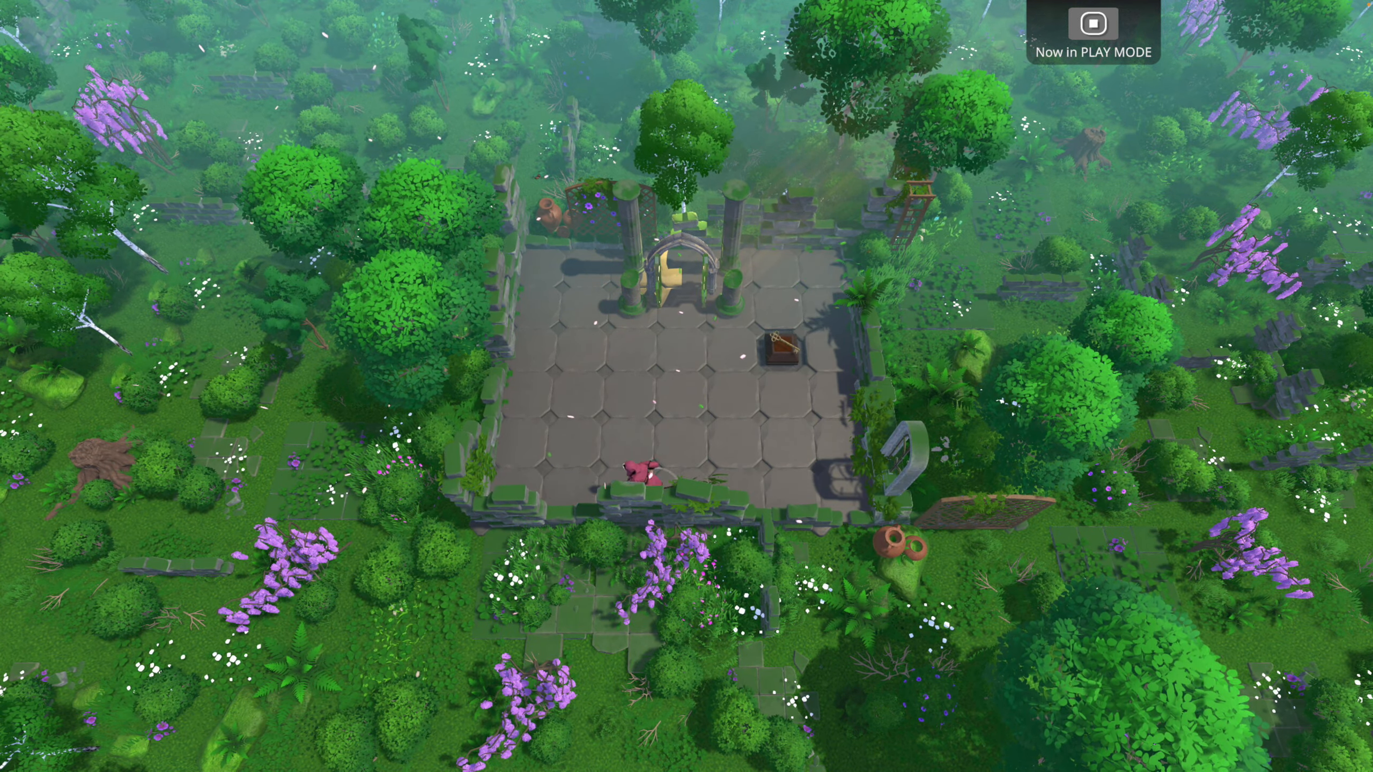
key("Up")
key("Right")
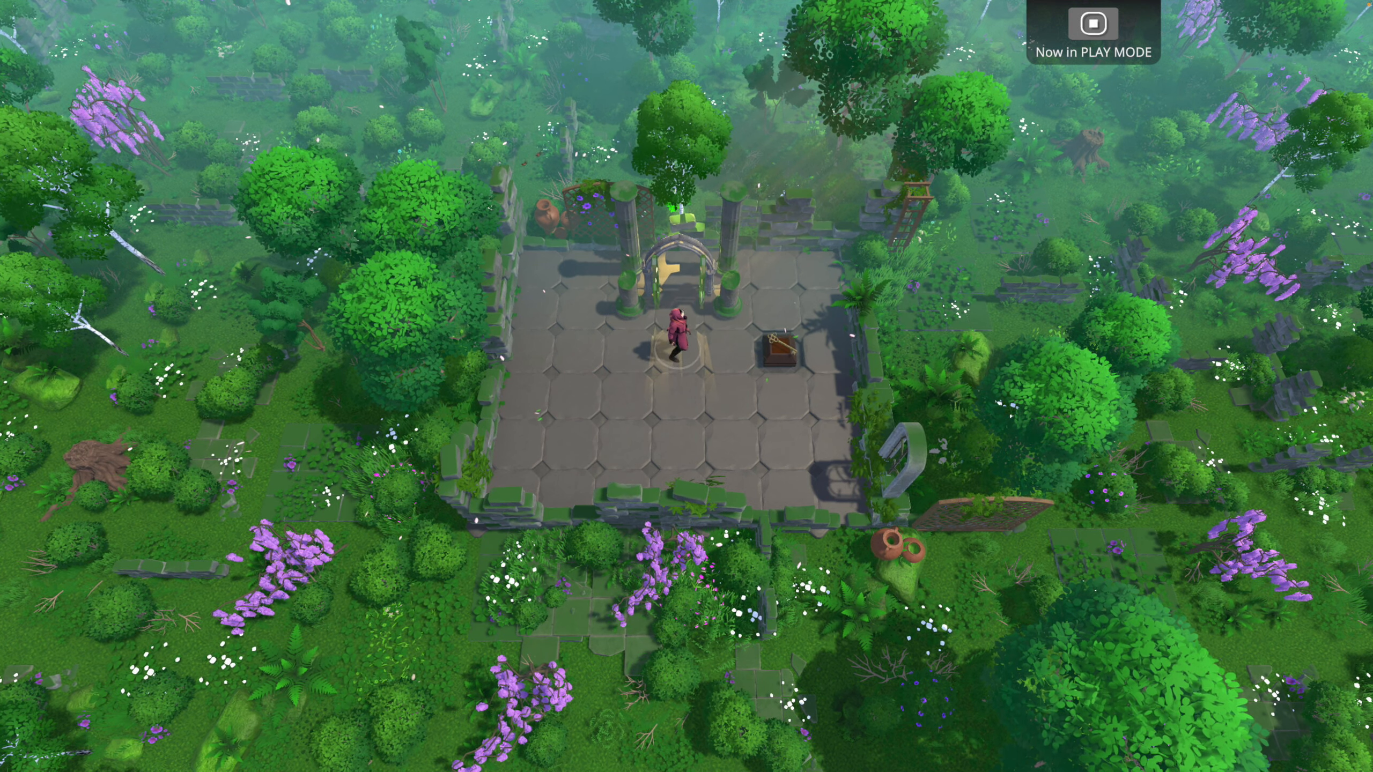
left_click(1087, 23)
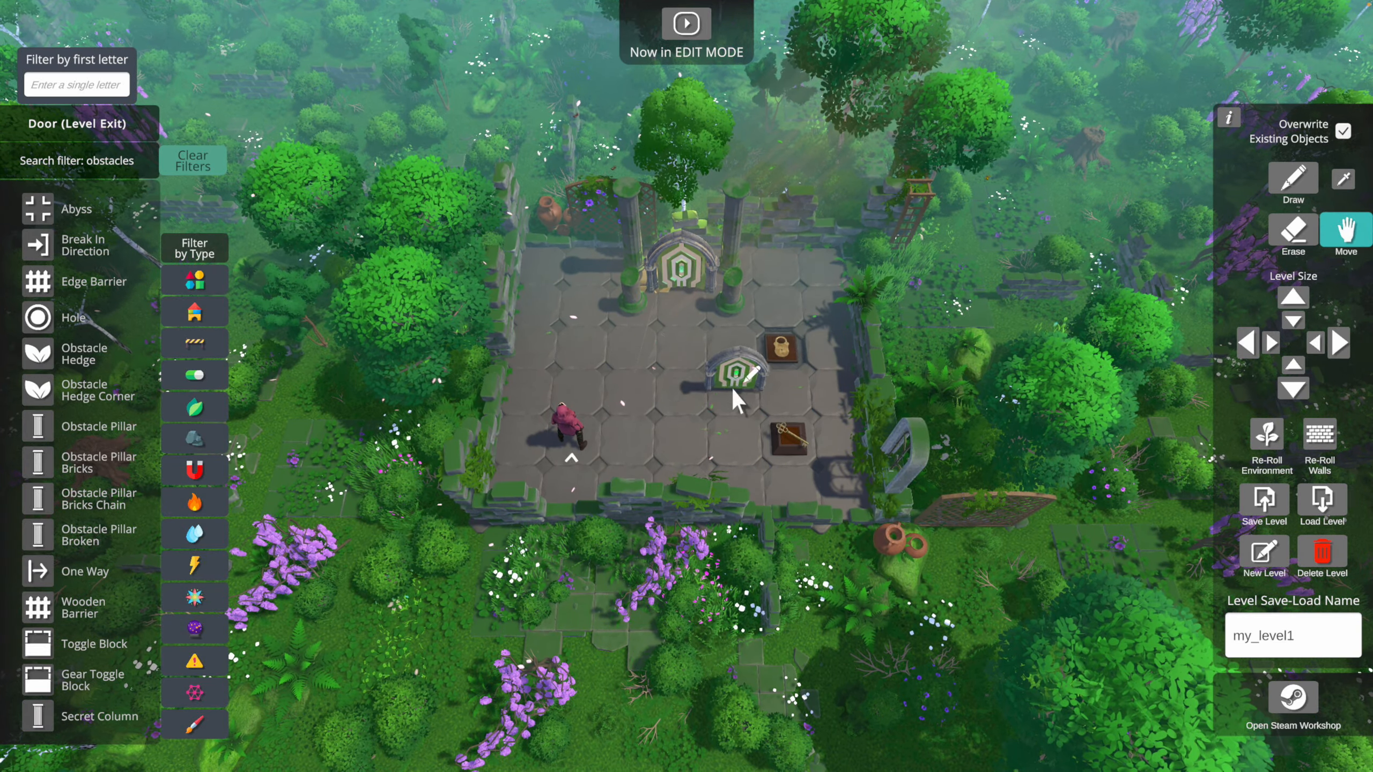
left_click(762, 352)
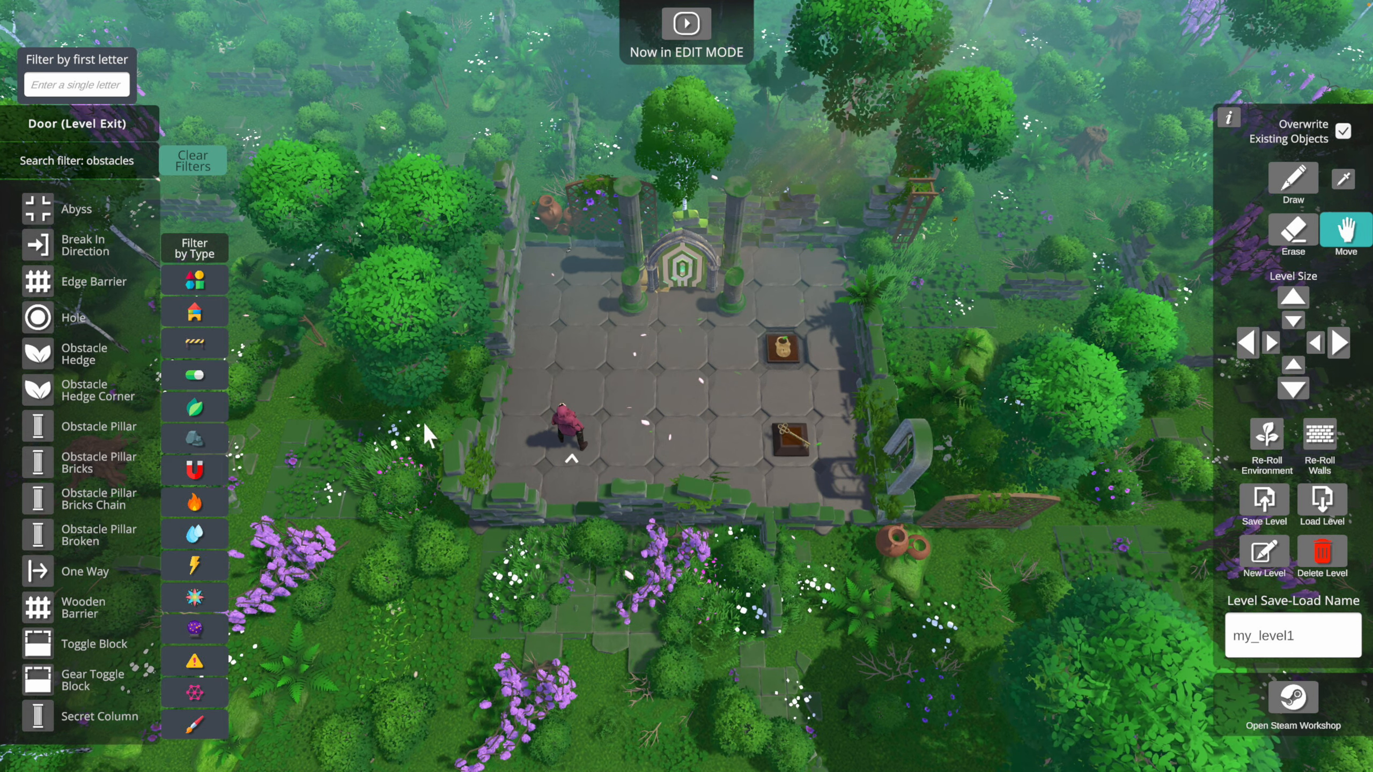
Place a Fire Beacon from the fire objects in each back corner of the grid, and erase the key and the Lock
left_click(194, 502)
mouse_move(38, 495)
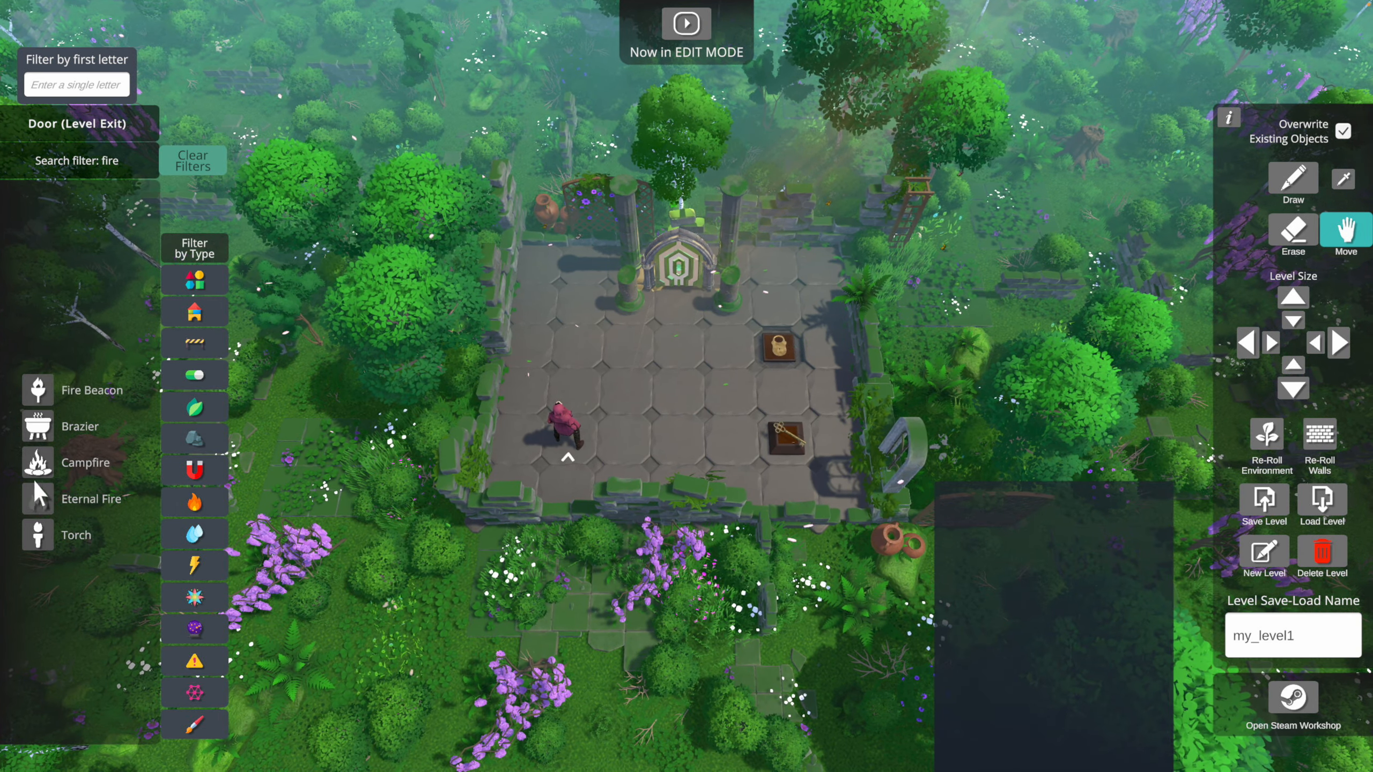
left_click(38, 390)
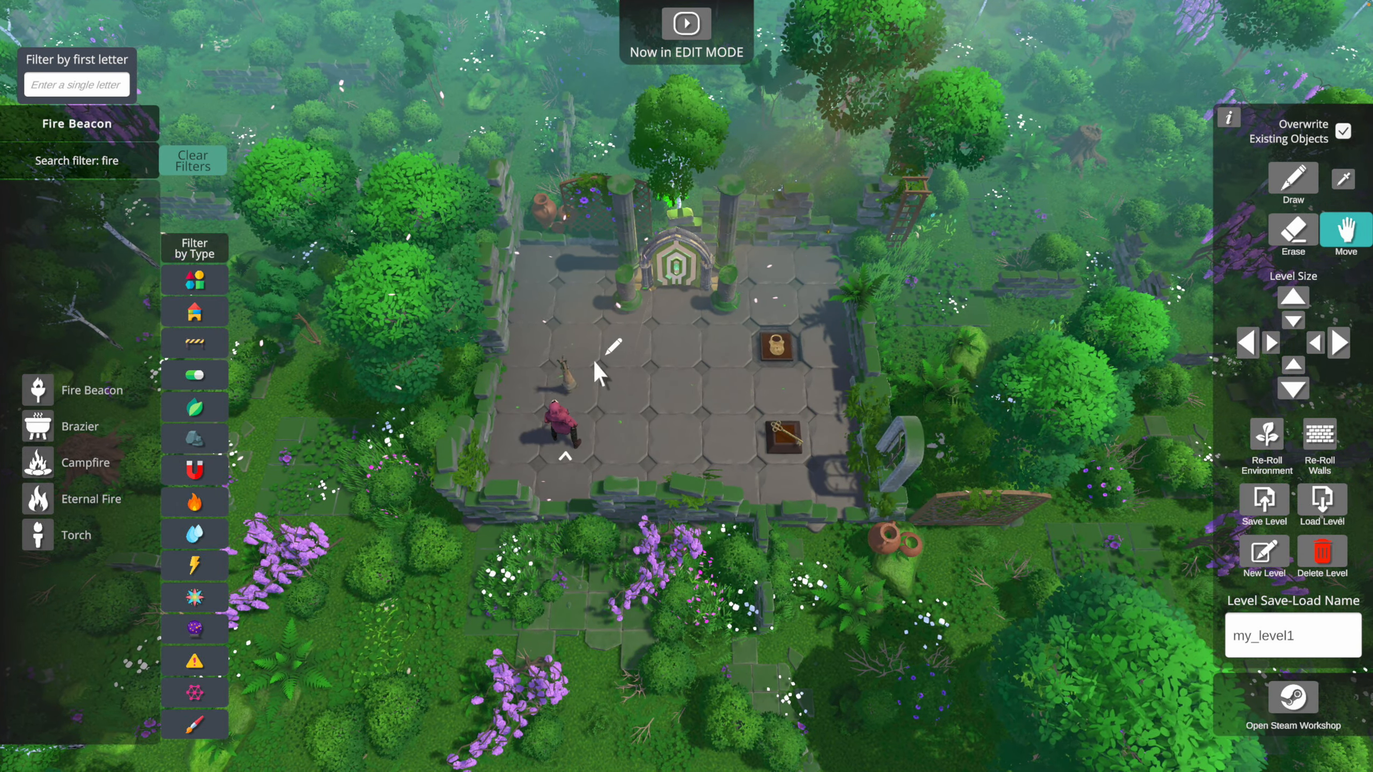
left_click(534, 309)
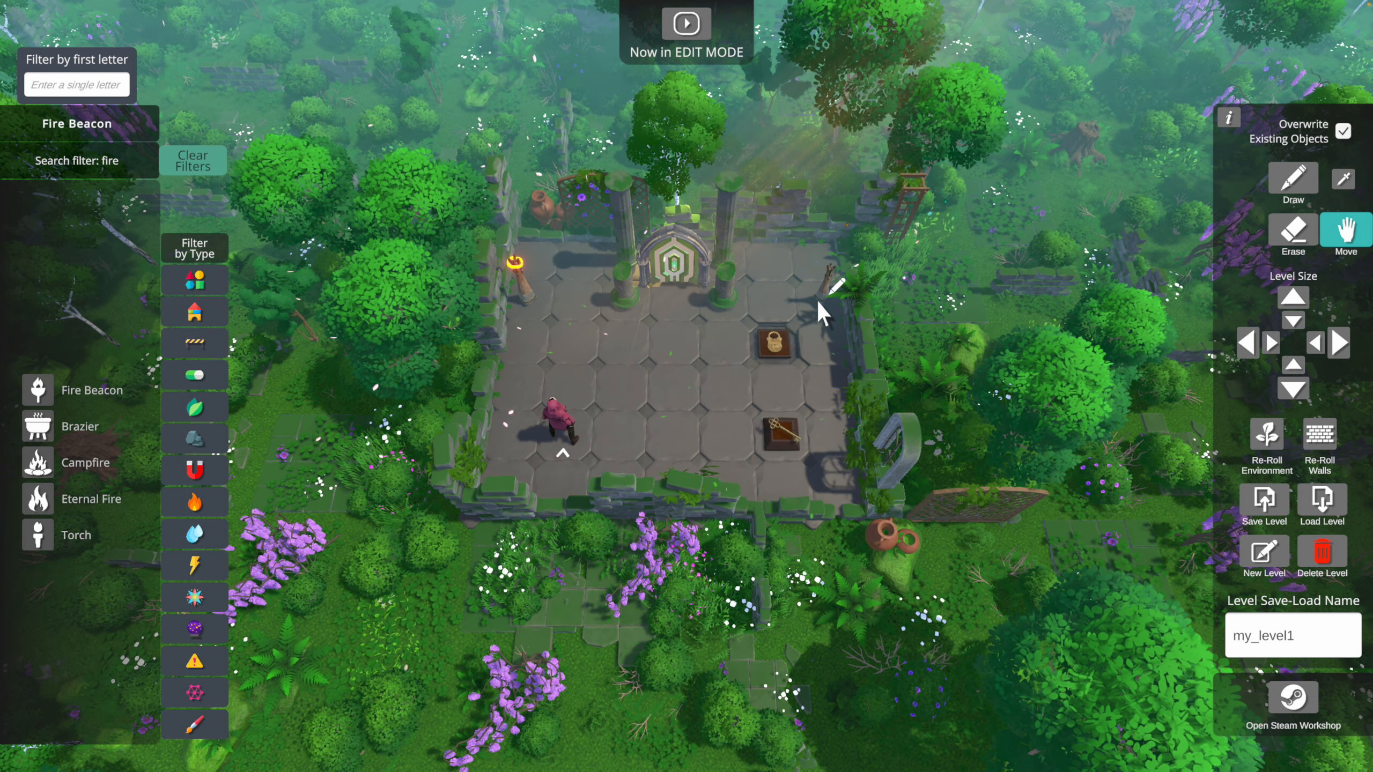
left_click(784, 441)
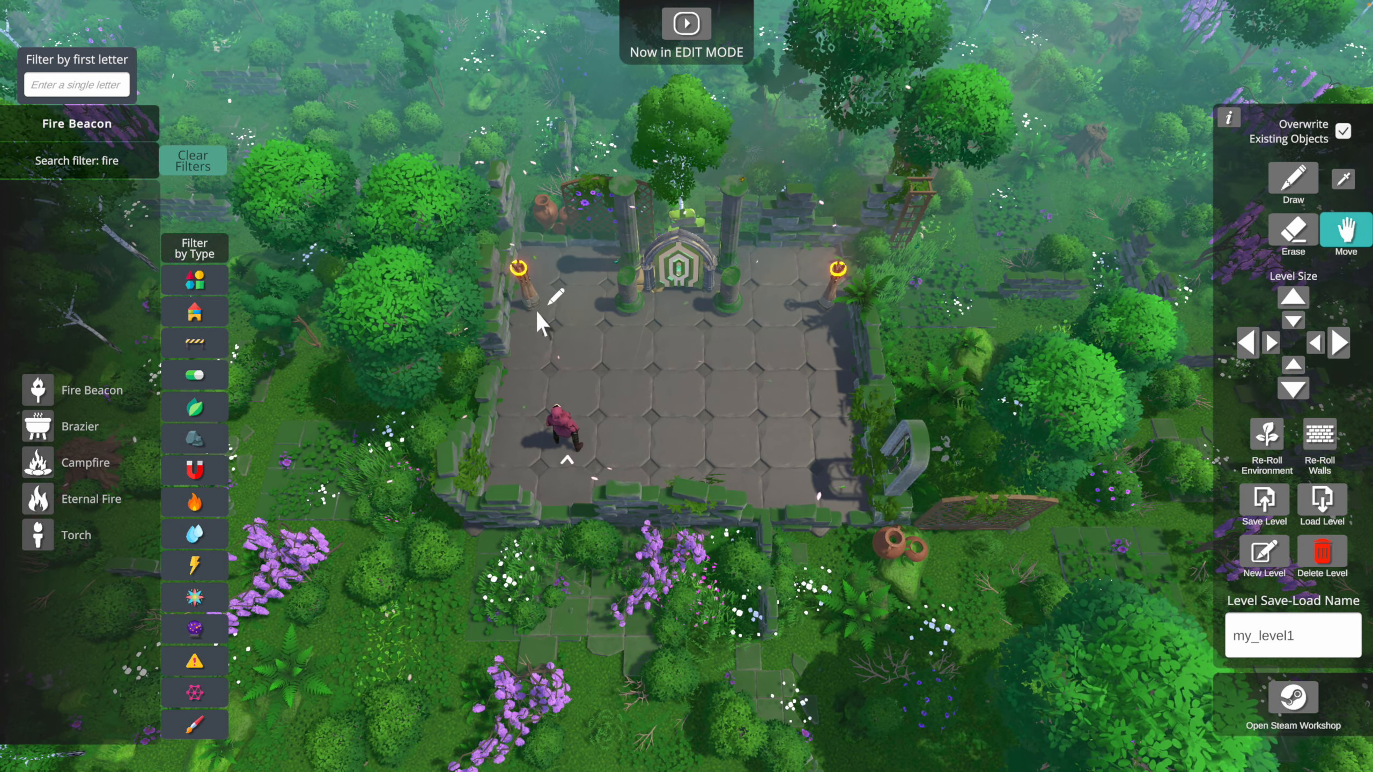
Move the left Fire Beacon one tile forward from the back corner, and place a Brazier near the grid's front right corner
left_click_drag(530, 300, 514, 352)
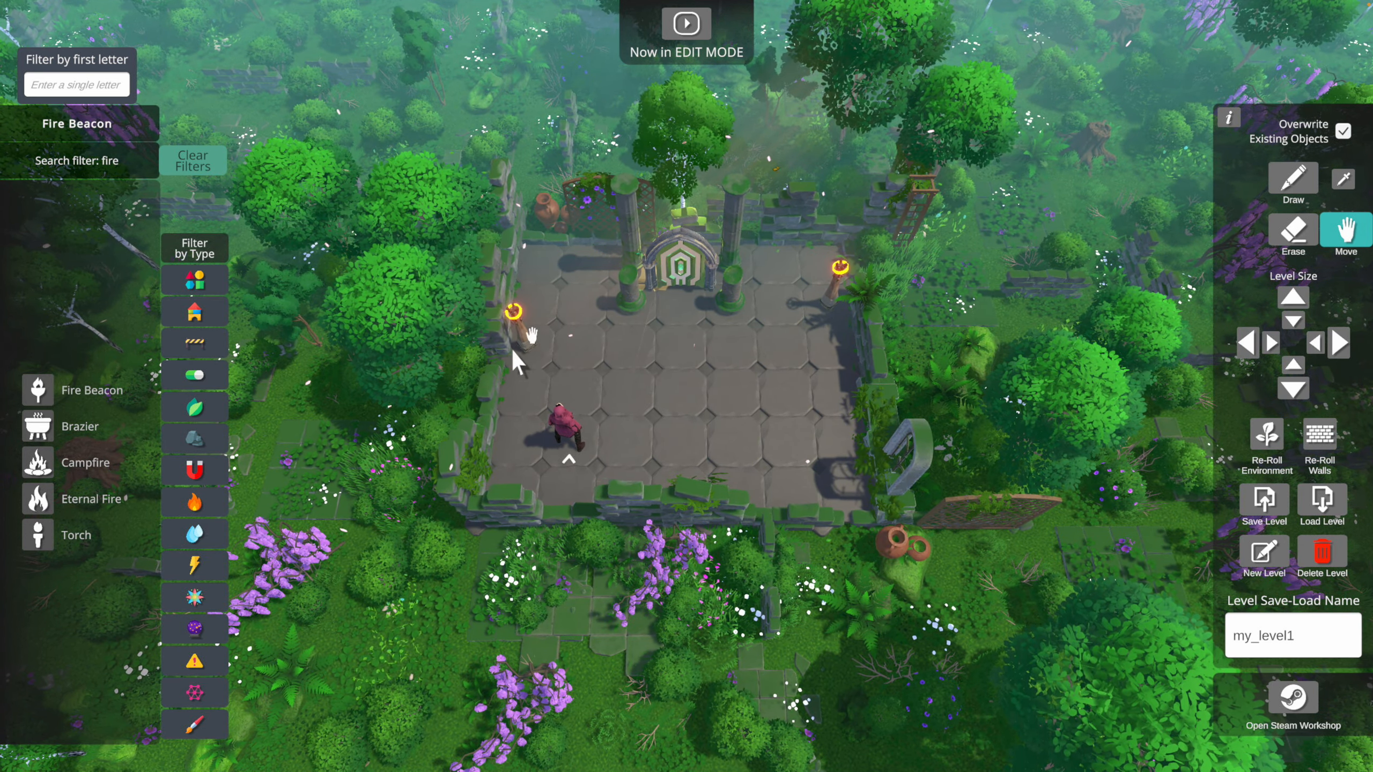
left_click_drag(45, 428, 791, 445)
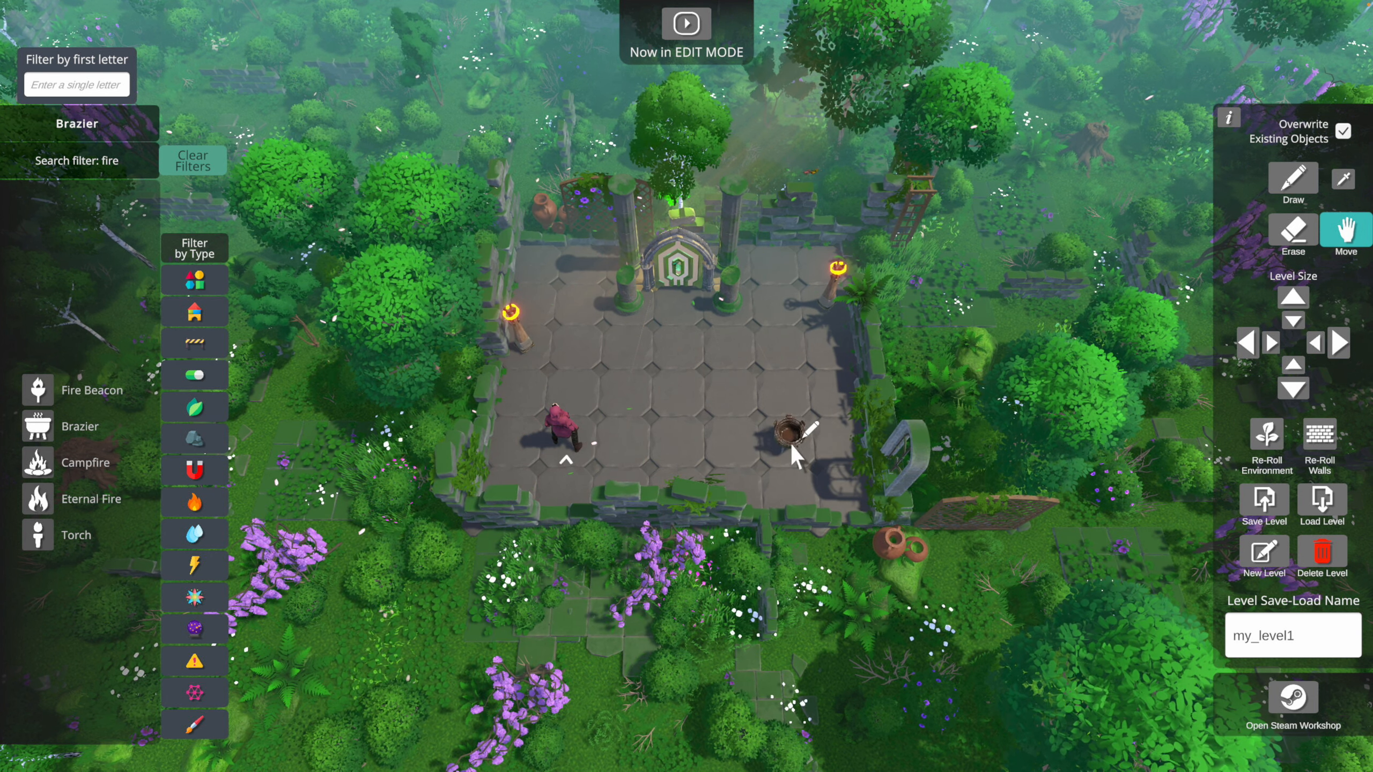
Playtest the level by pushing the Brazier across the grid to light both Fire Beacons, and return to editing
left_click(685, 28)
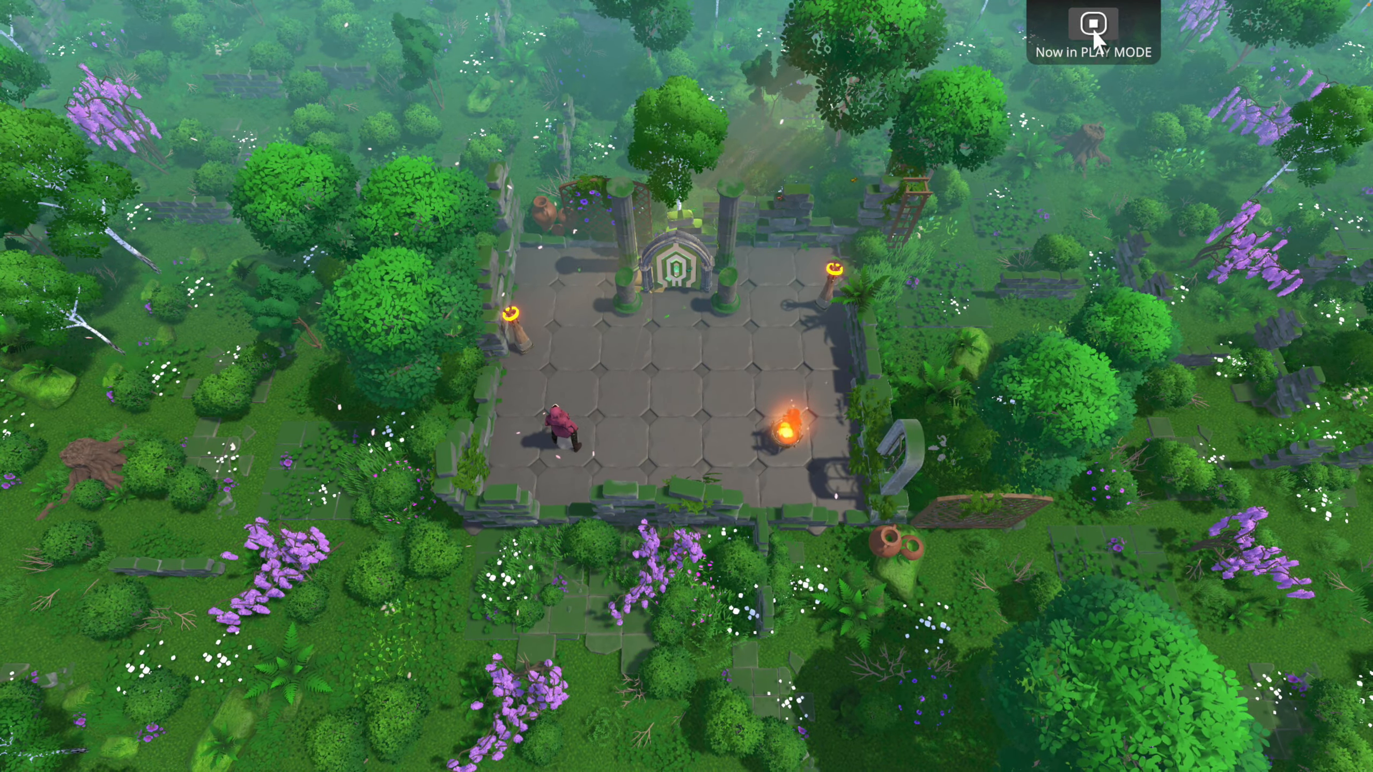
key("s")
key("d")
key("w")
key("s")
key("a")
key("s")
key("d")
key("w")
key("a")
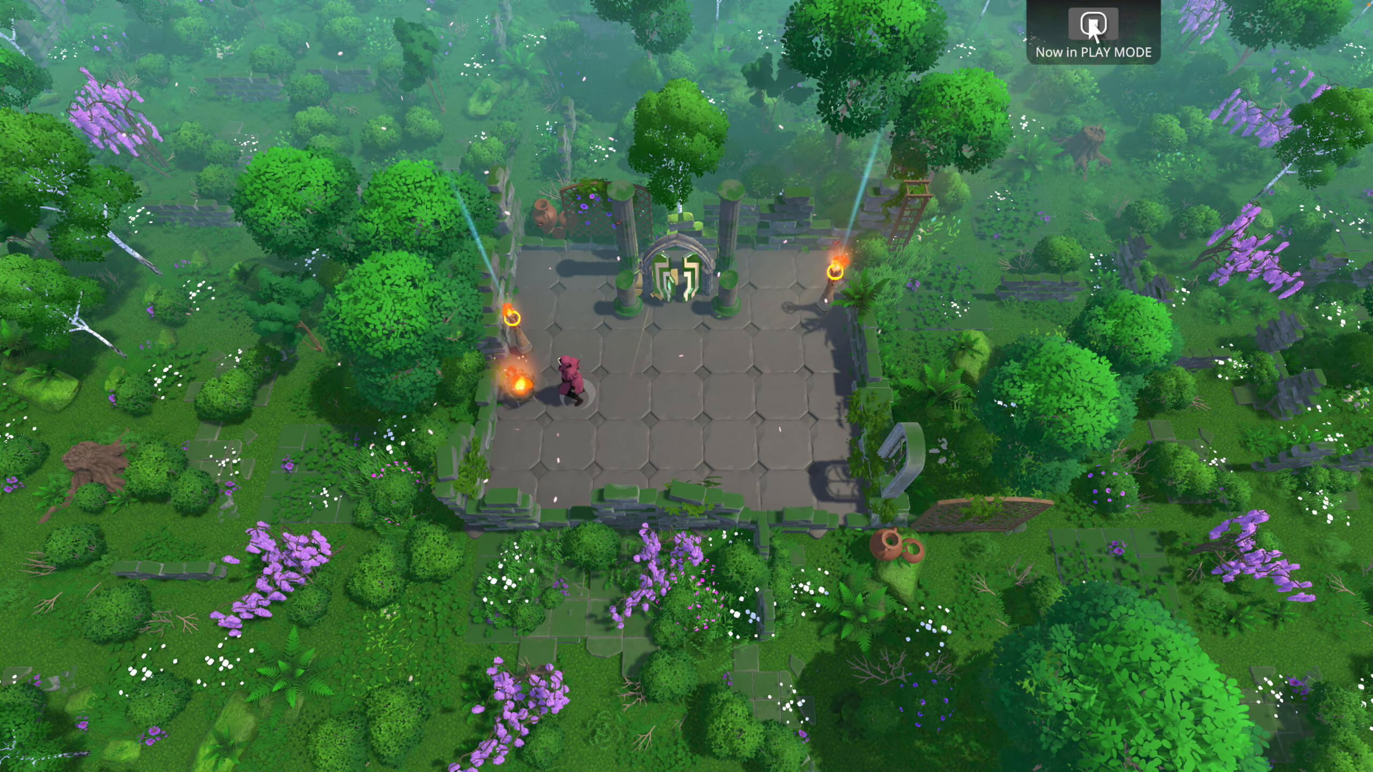
left_click(1094, 24)
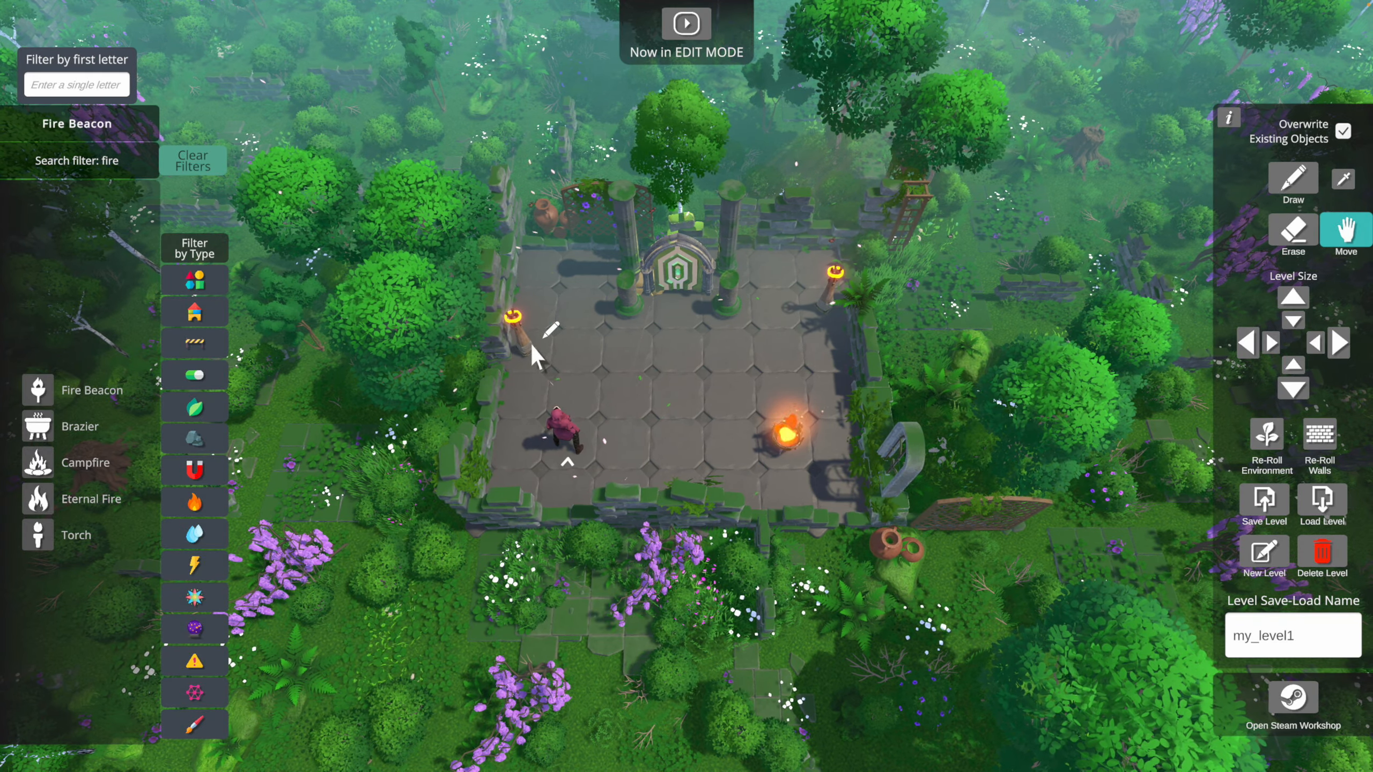
Place two extra Fire Beacons mid-grid and playtest the level, pushing the Brazier past the middle beacon to light it
left_click(617, 435)
left_click(718, 395)
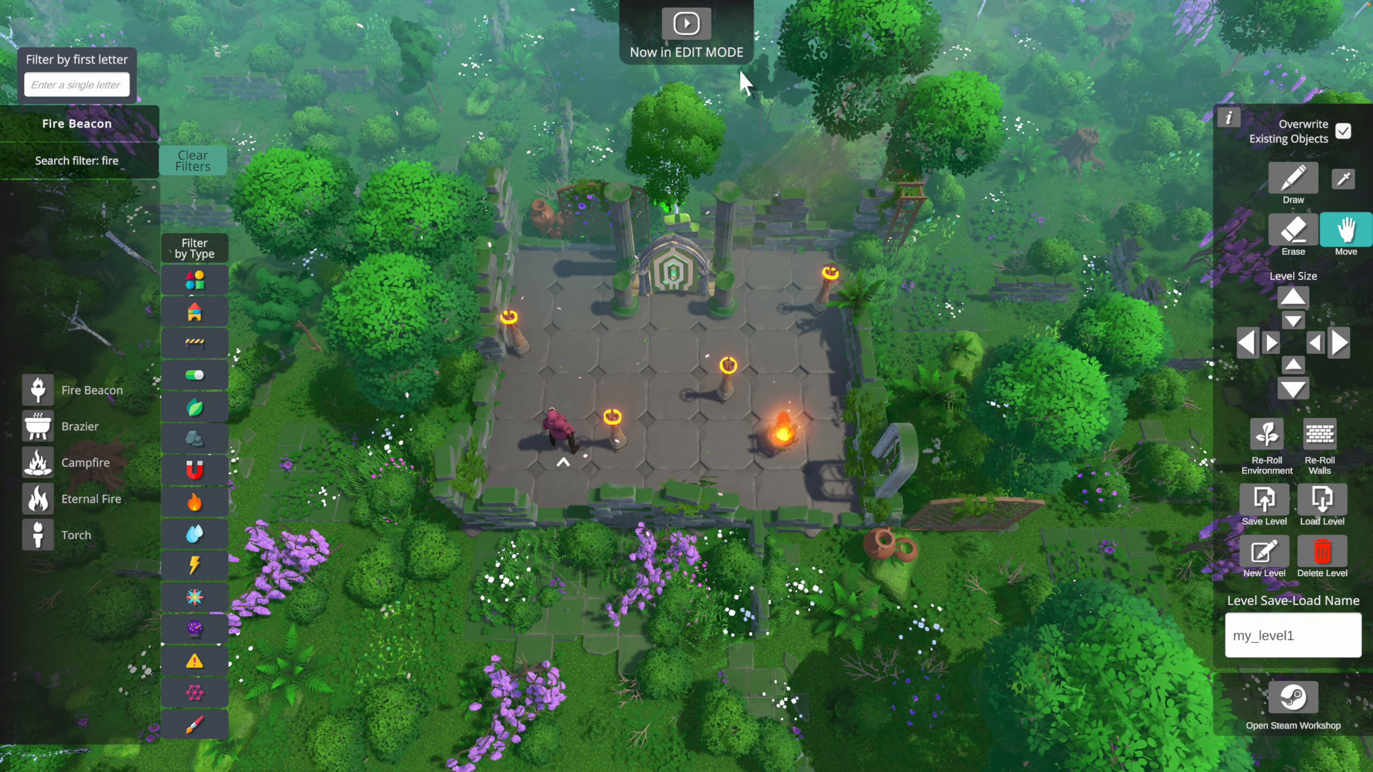
left_click(686, 24)
key("d")
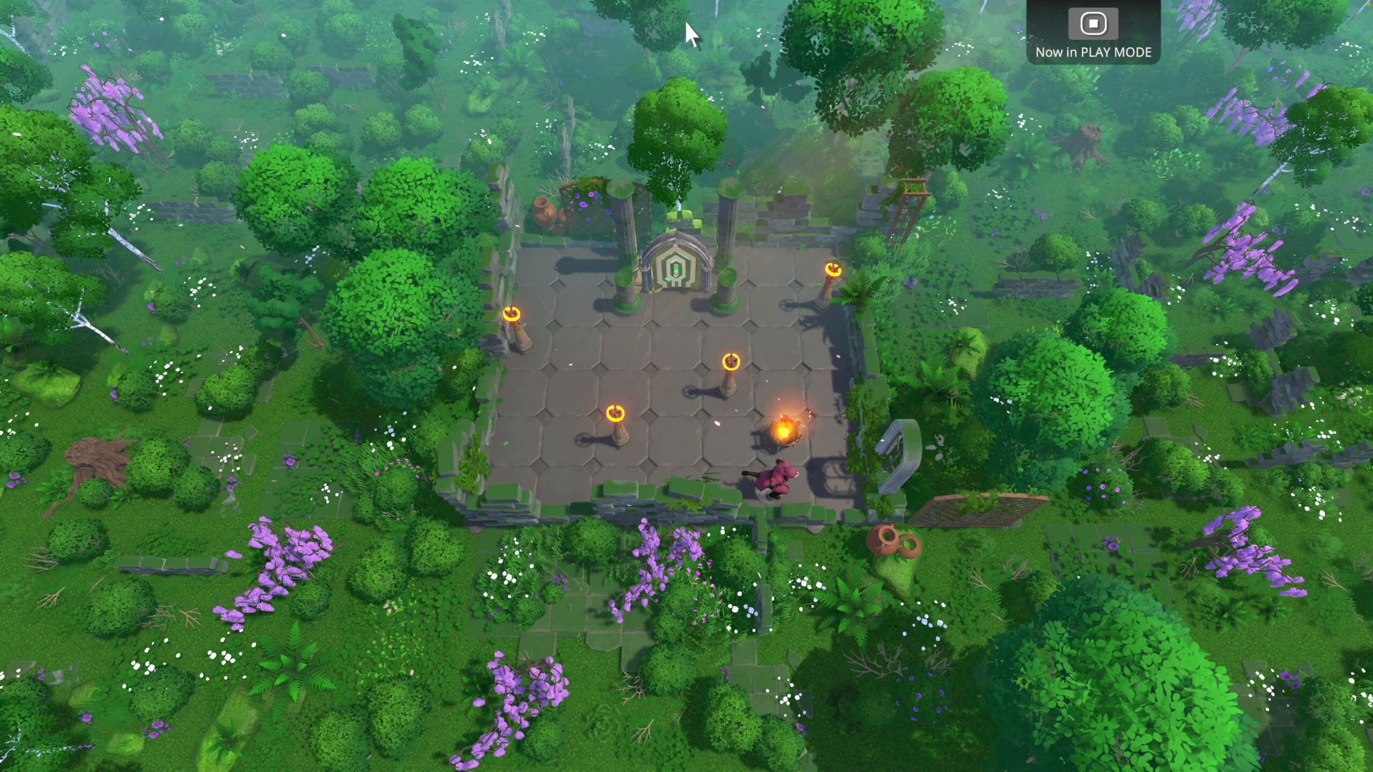
key("w")
key("s")
key("d")
key("a")
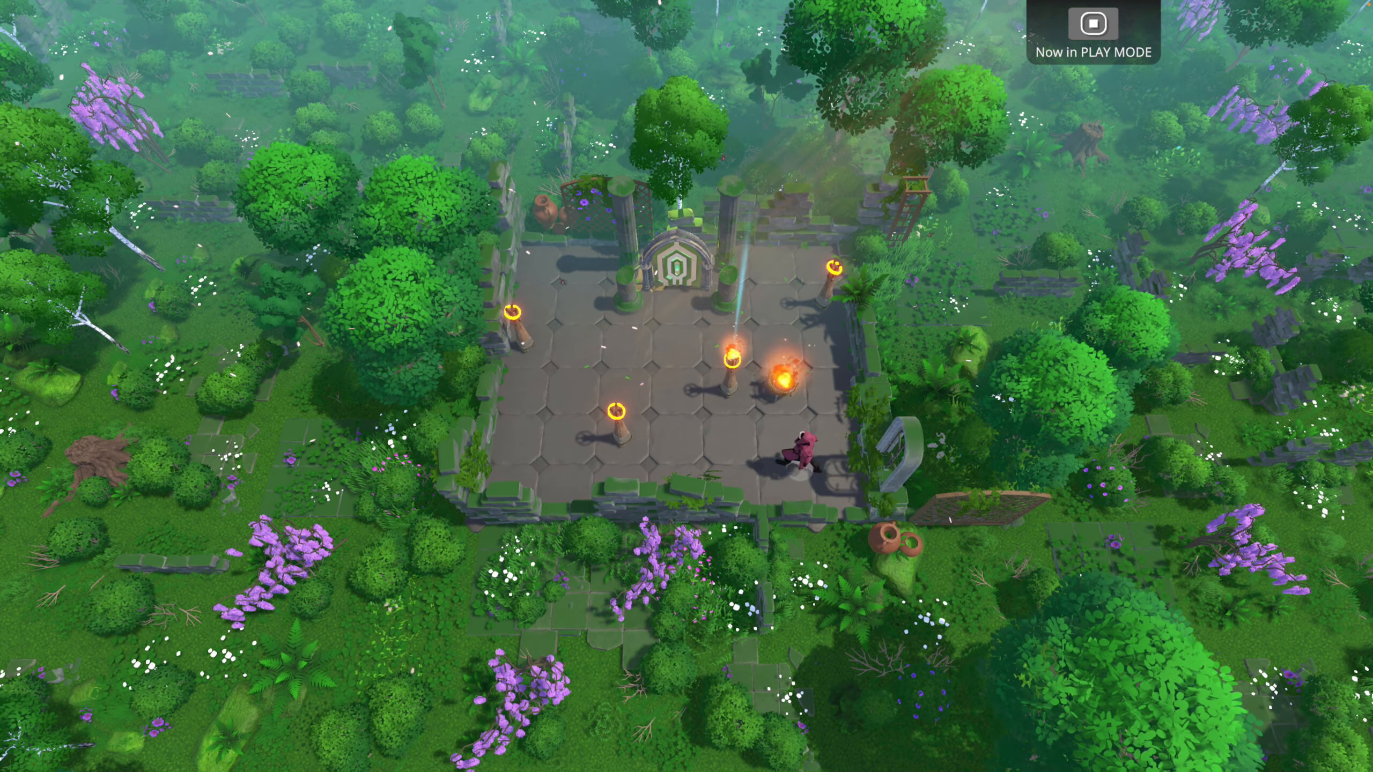
key("d")
key("a")
key("w")
key("a")
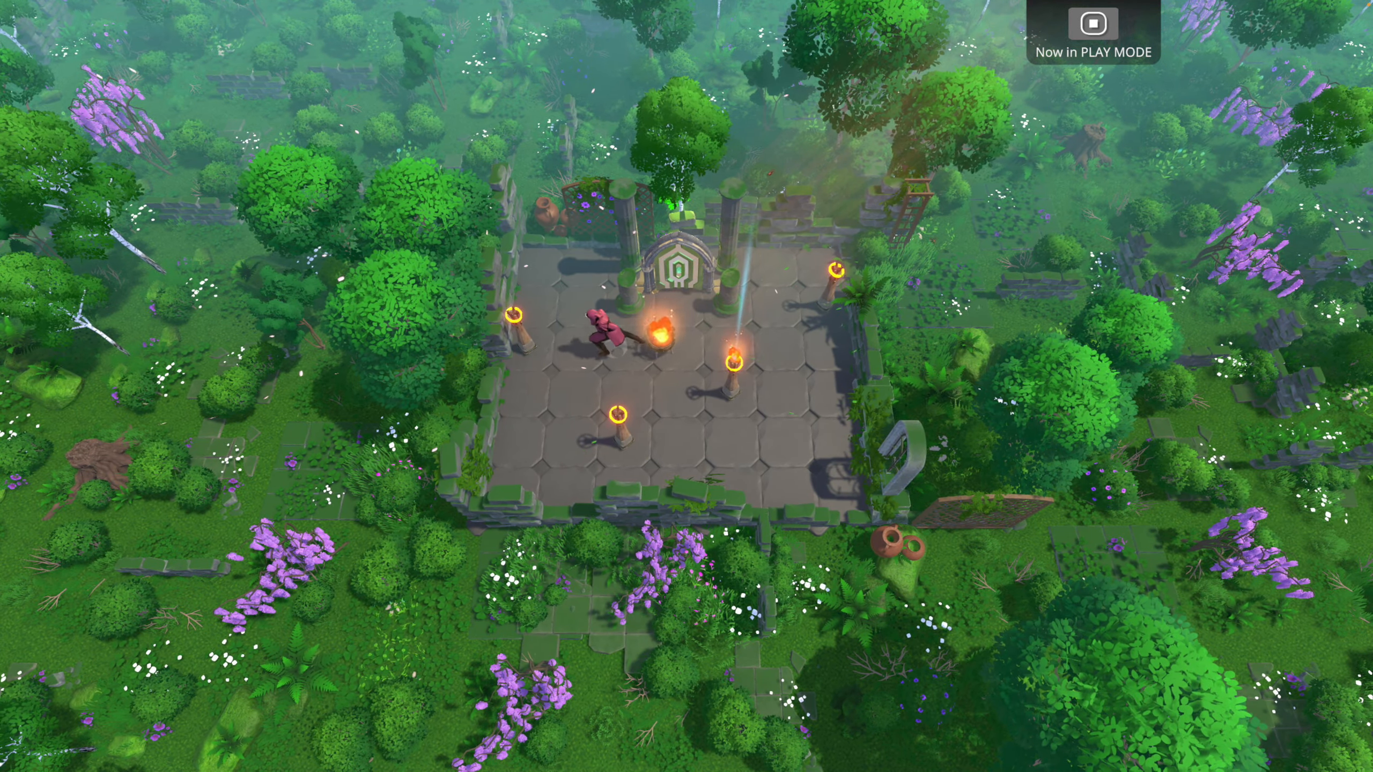
Push the Brazier past the remaining unlit Fire Beacons to open the exit door, and return to editing
key("s")
key("d")
key("w")
key("a")
key("s")
key("a")
key("w")
key("d")
key("s")
key("d")
key("w")
key("d")
key("s")
key("a")
key("w")
key("d")
key("s")
key("a")
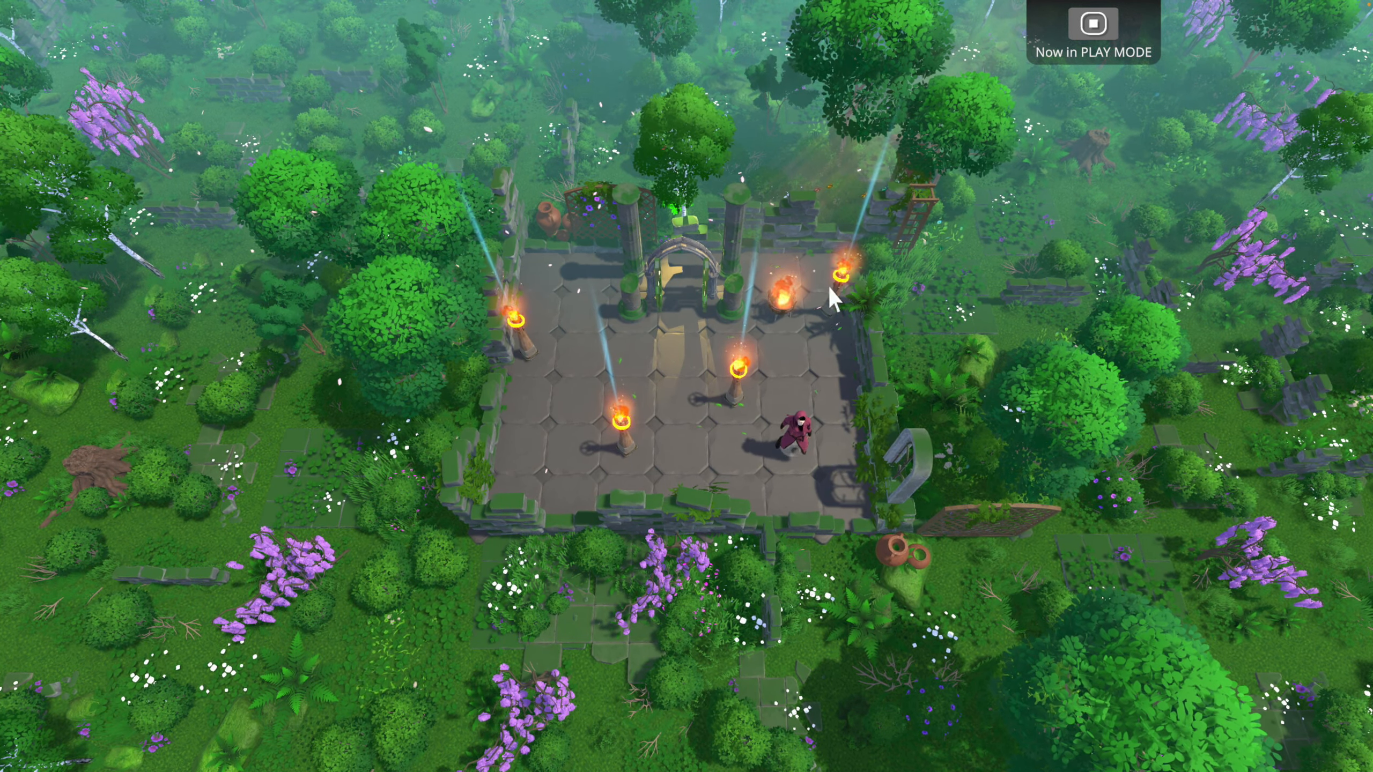
key("a")
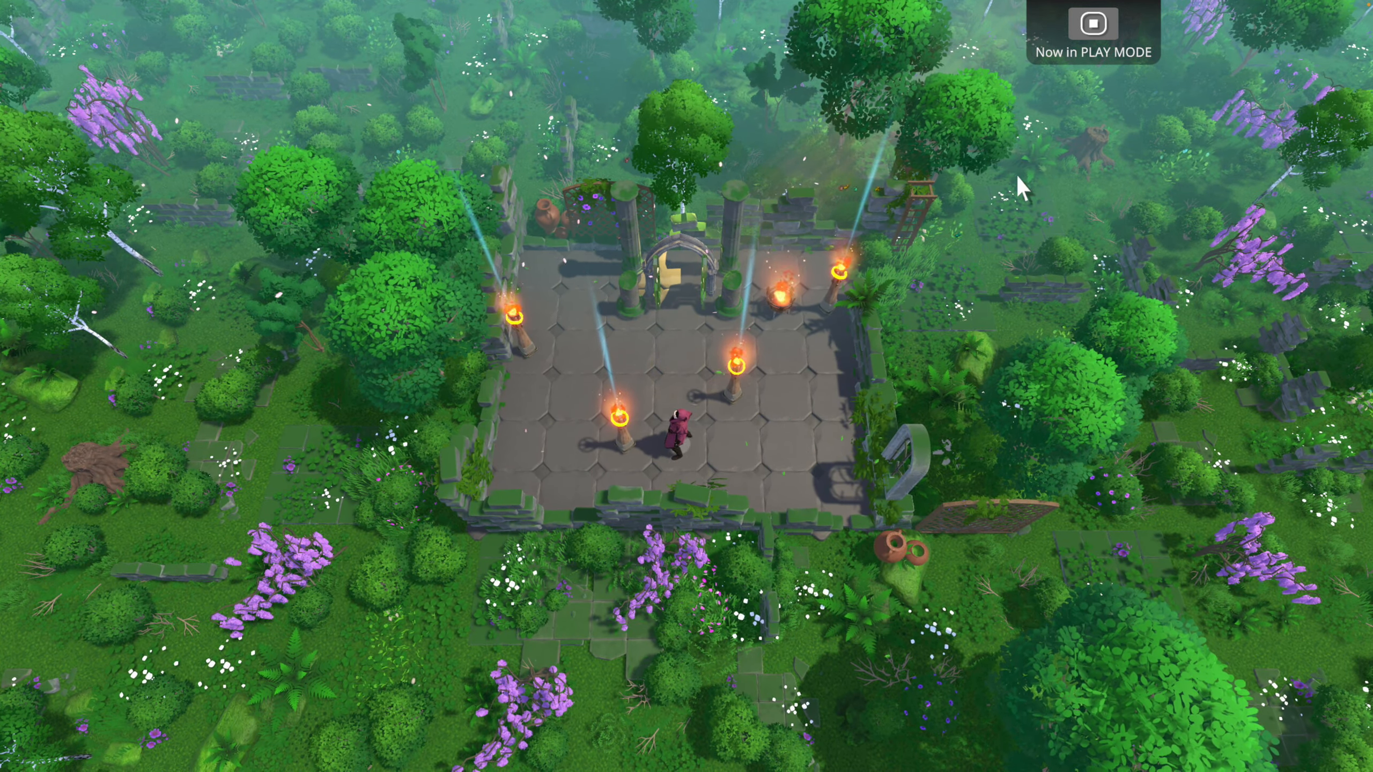
left_click(1087, 25)
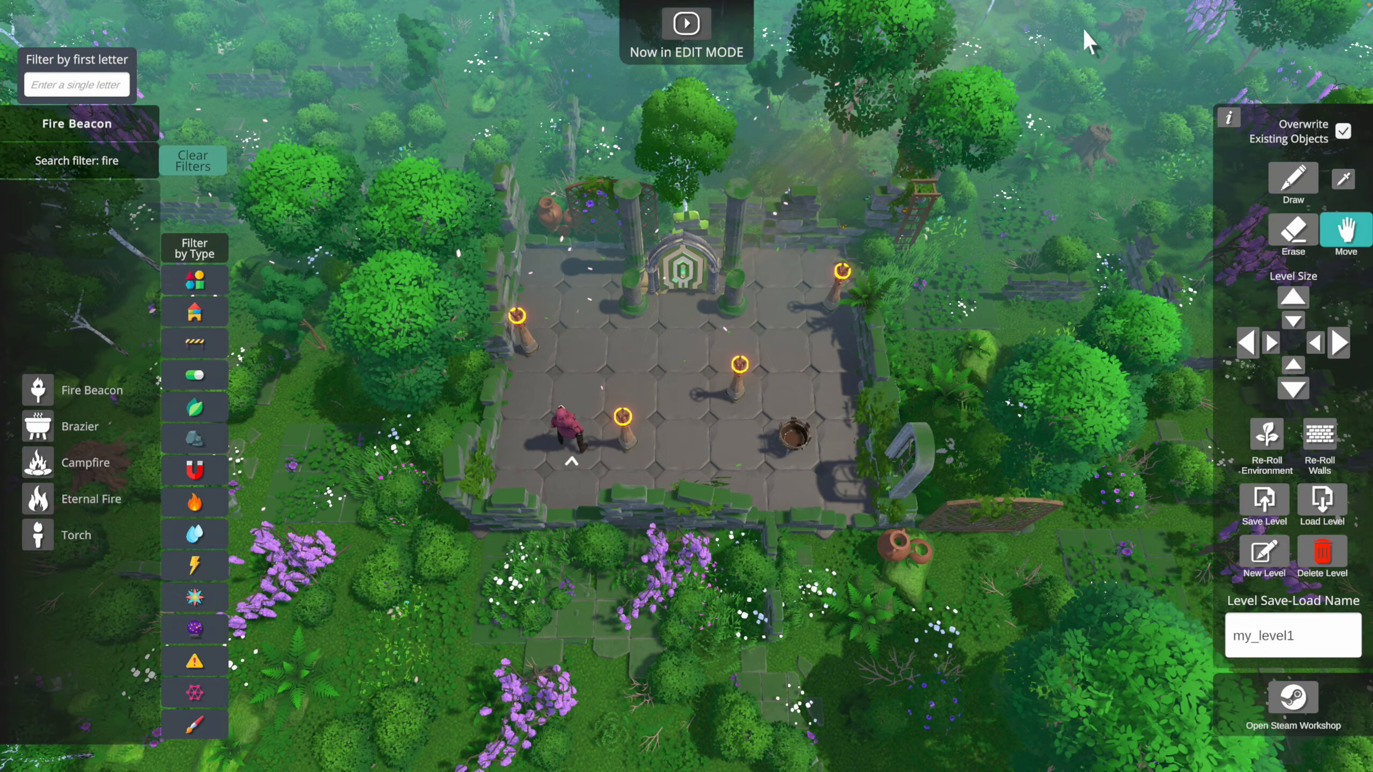
Erase the two mid-grid Fire Beacons and move the left one into the back corner
right_click(610, 448)
right_click(730, 395)
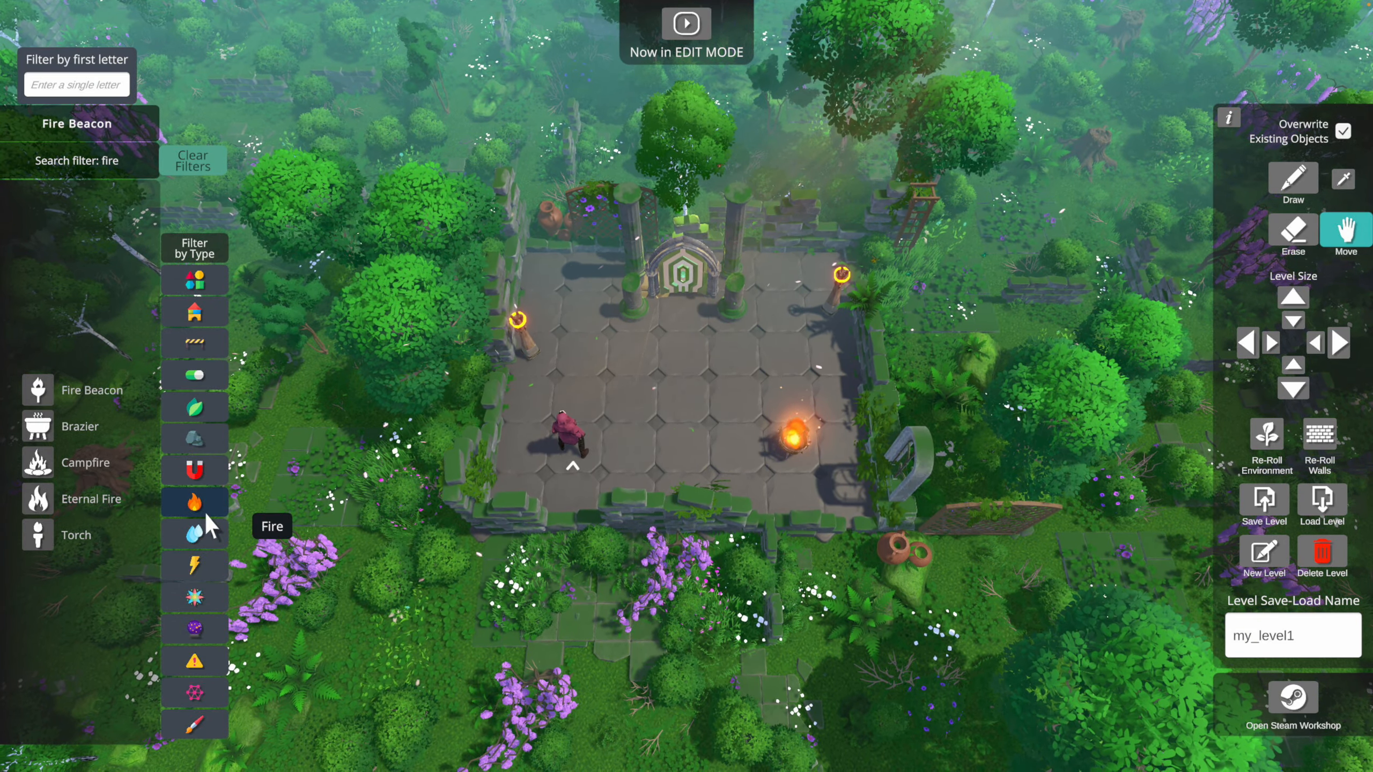
left_click(528, 348)
left_click(530, 317)
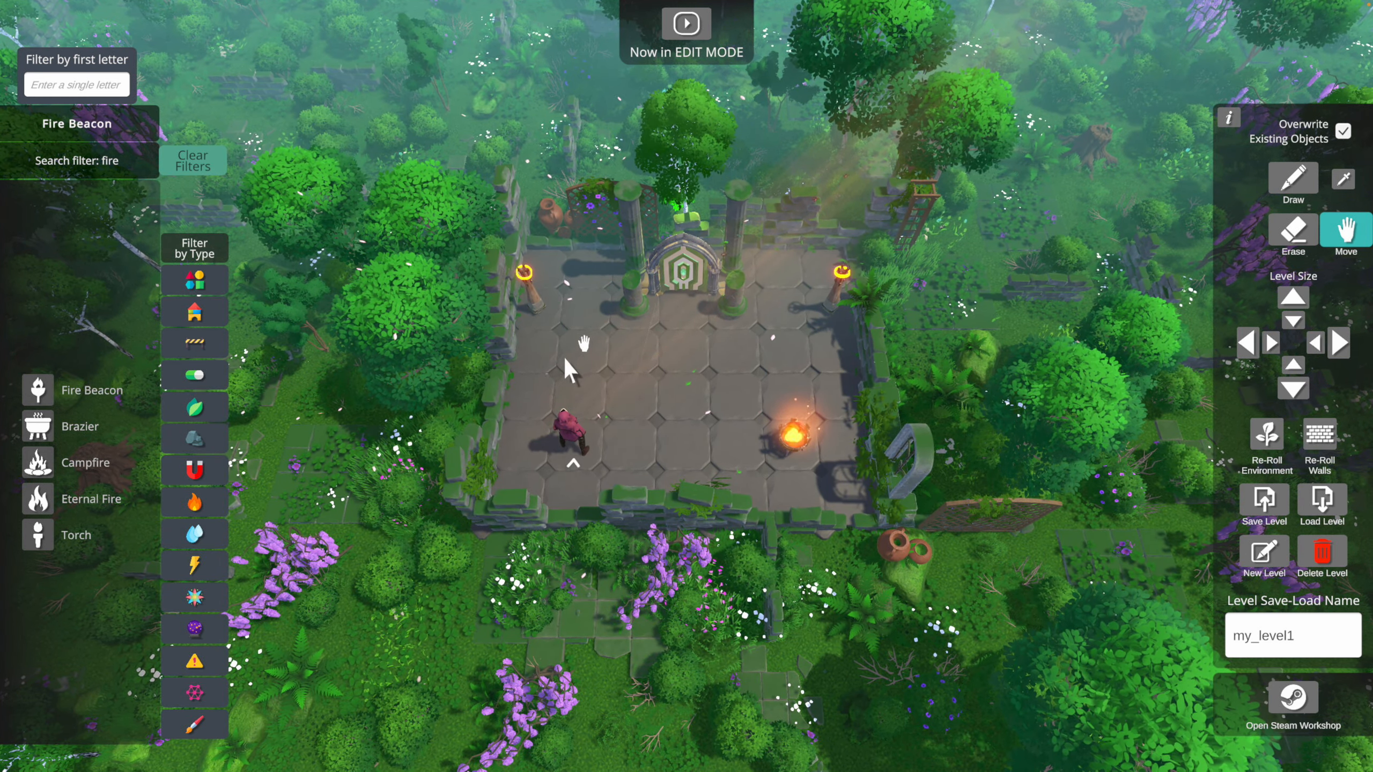
Filter the object list by artefacts to look through those objects, and switch the filter to essentials
left_click(181, 686)
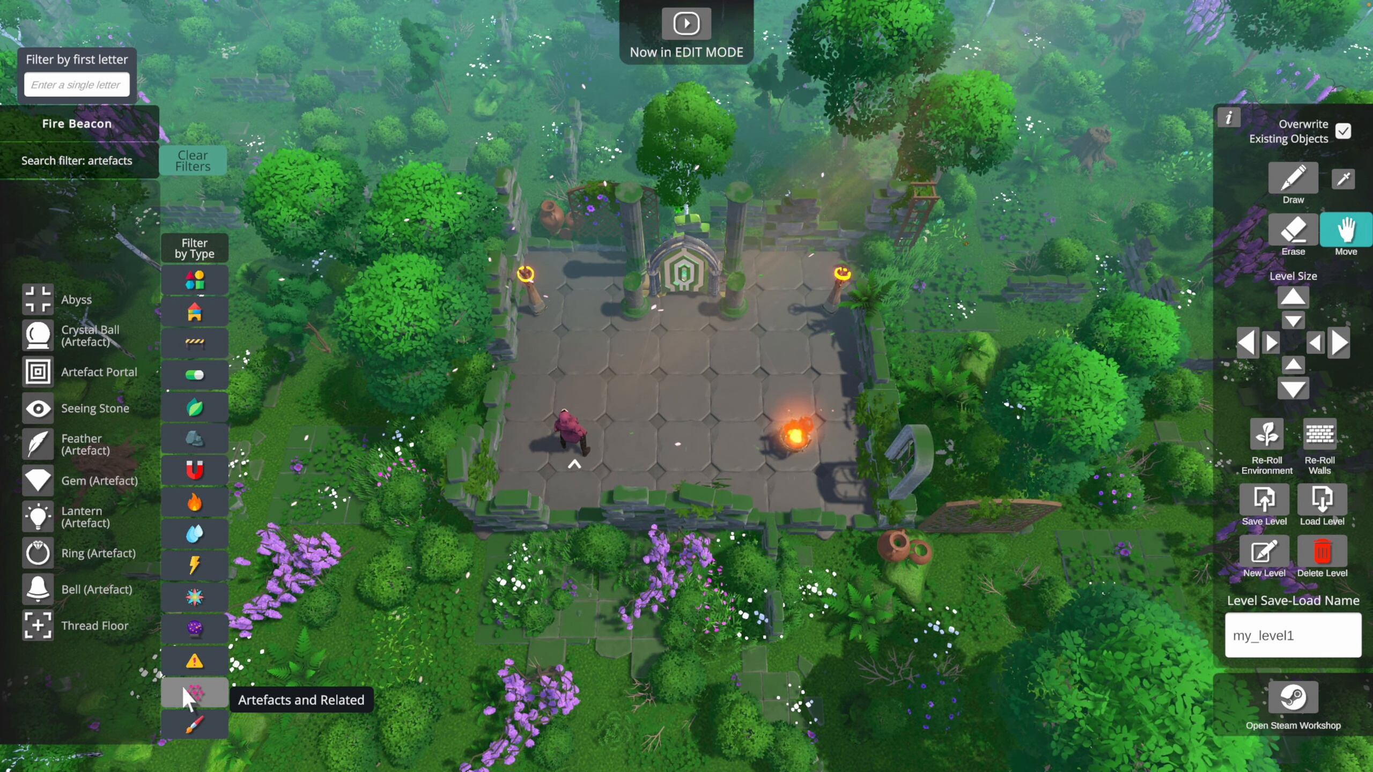
mouse_move(55, 630)
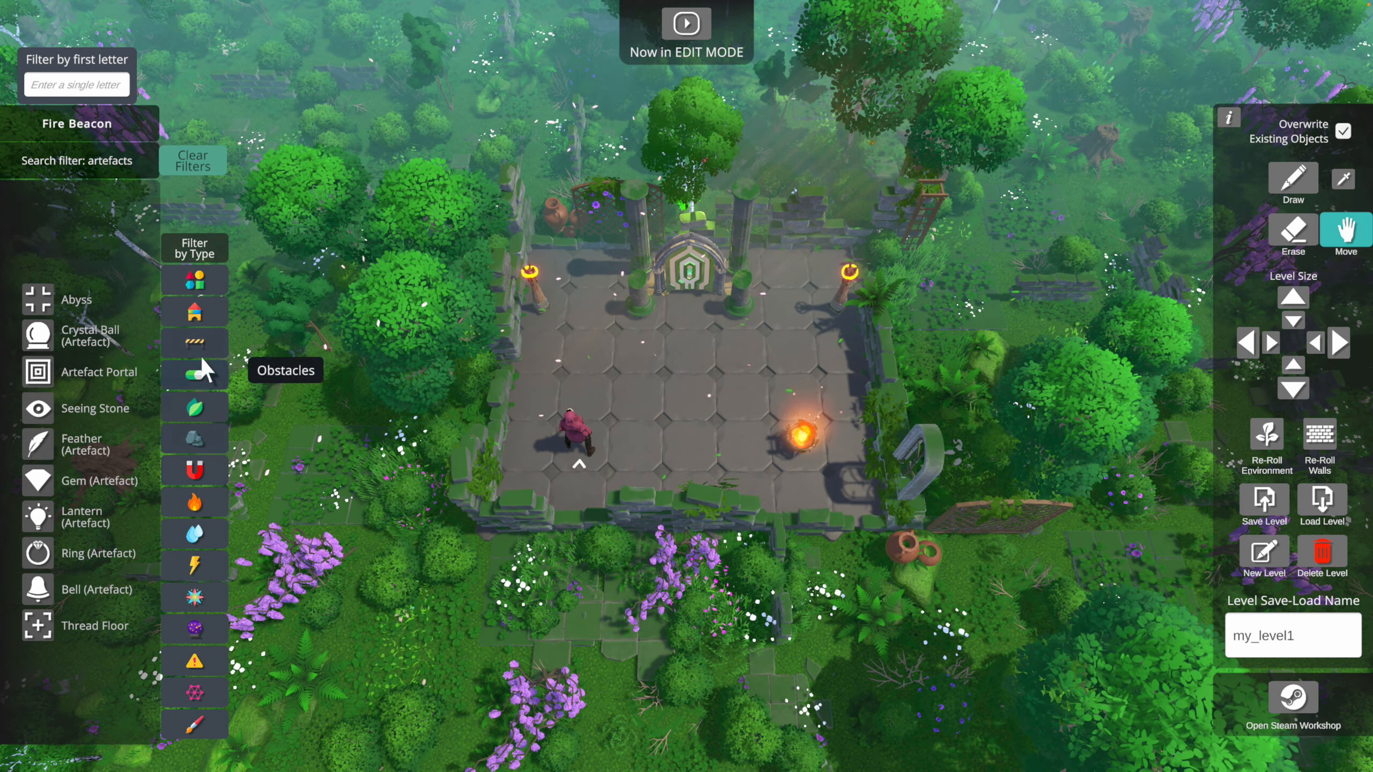
left_click(197, 284)
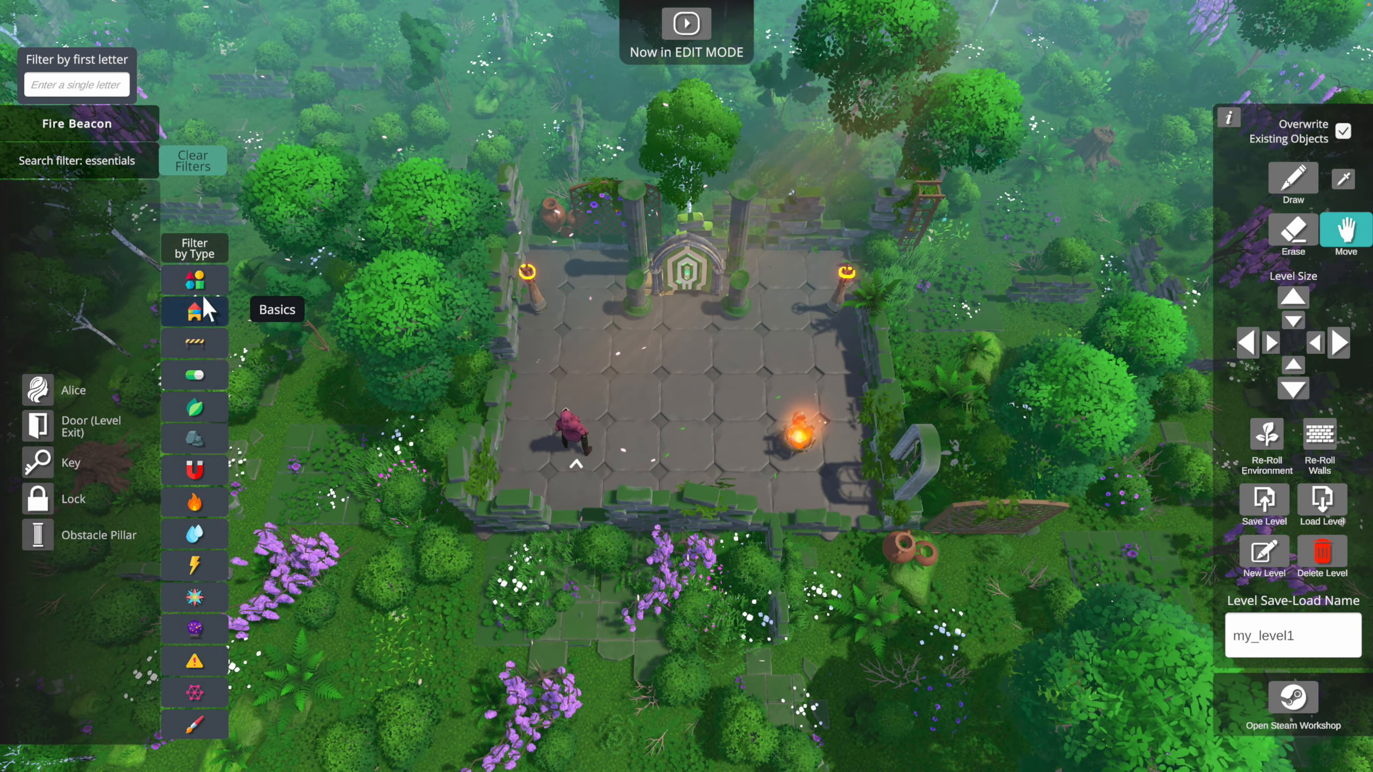
Filter the object list by the first letters B, A and M to look through the matches, and clear the filters
left_click(66, 91)
type("b")
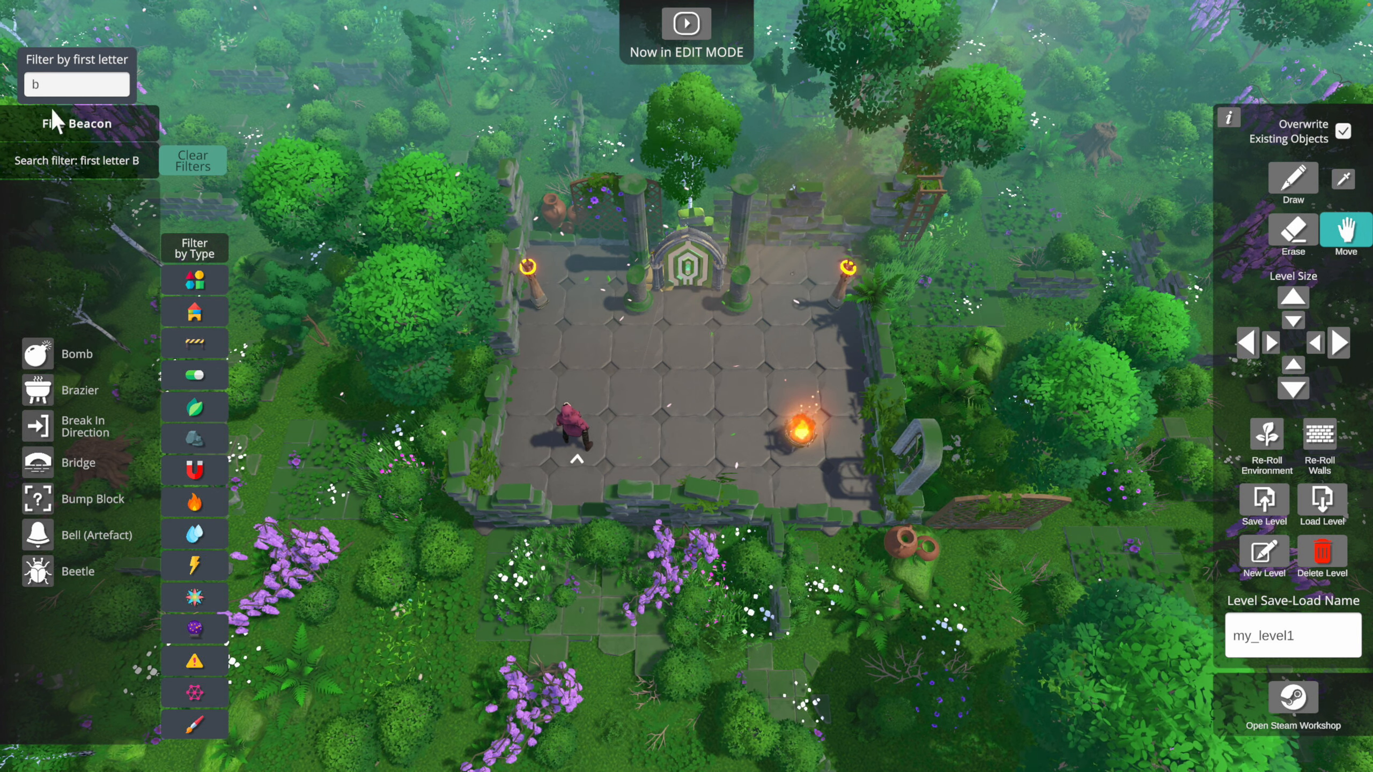
mouse_move(29, 394)
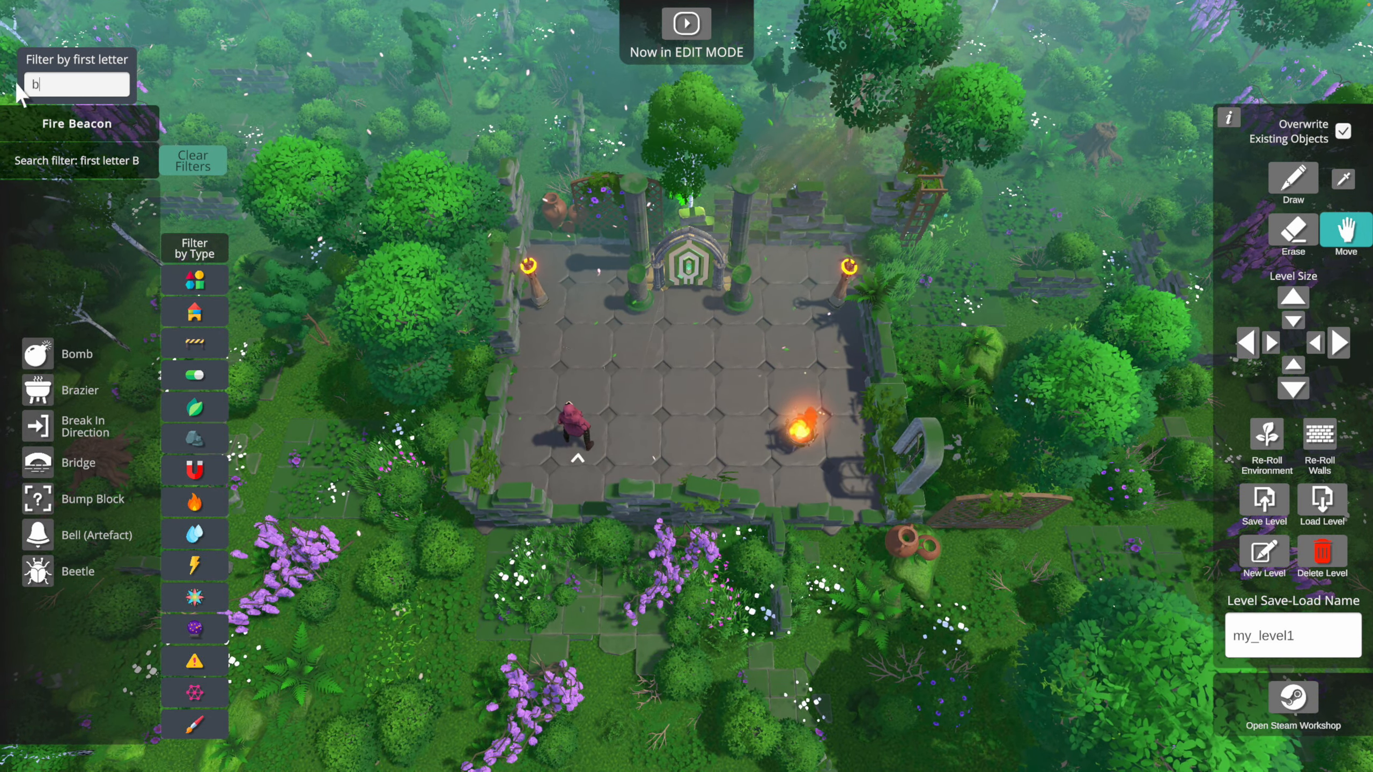
key("BackSpace")
type("a")
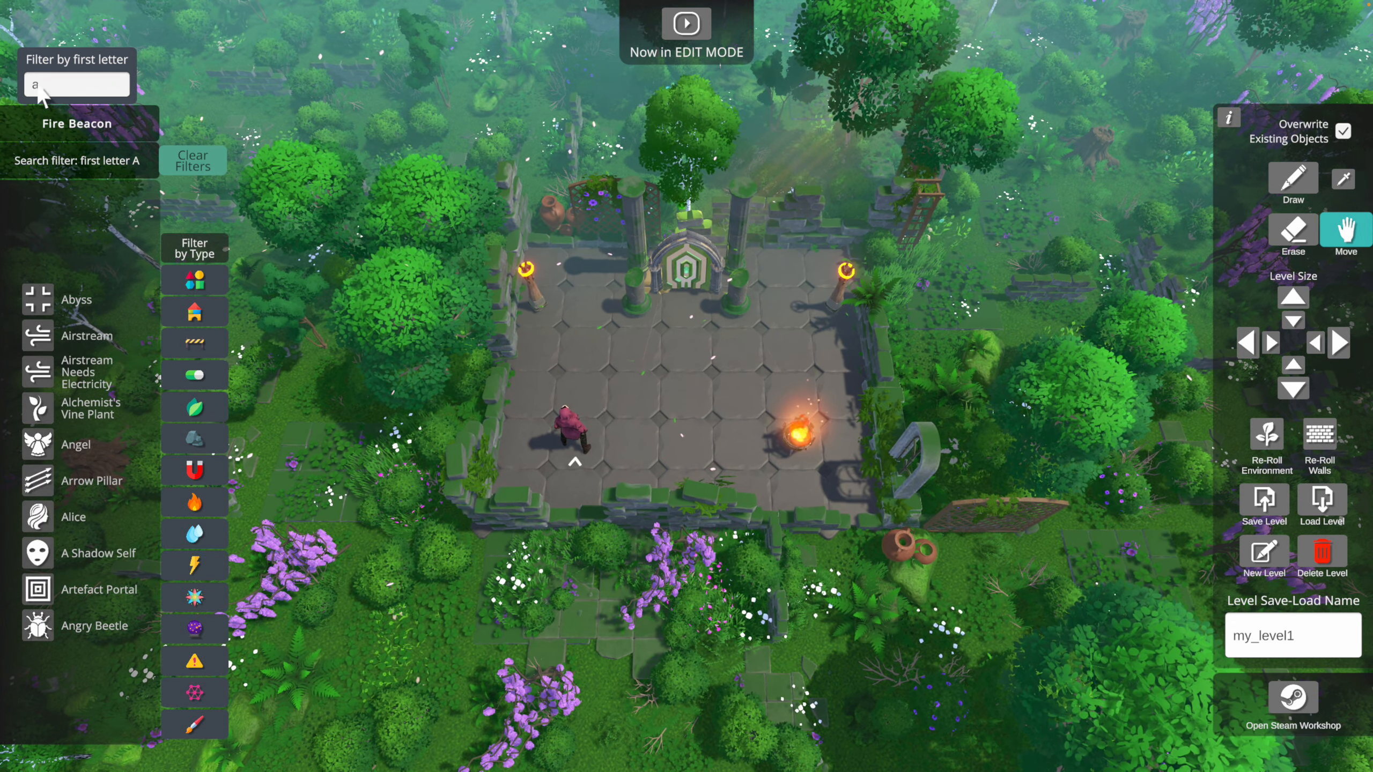
key("BackSpace")
type("m")
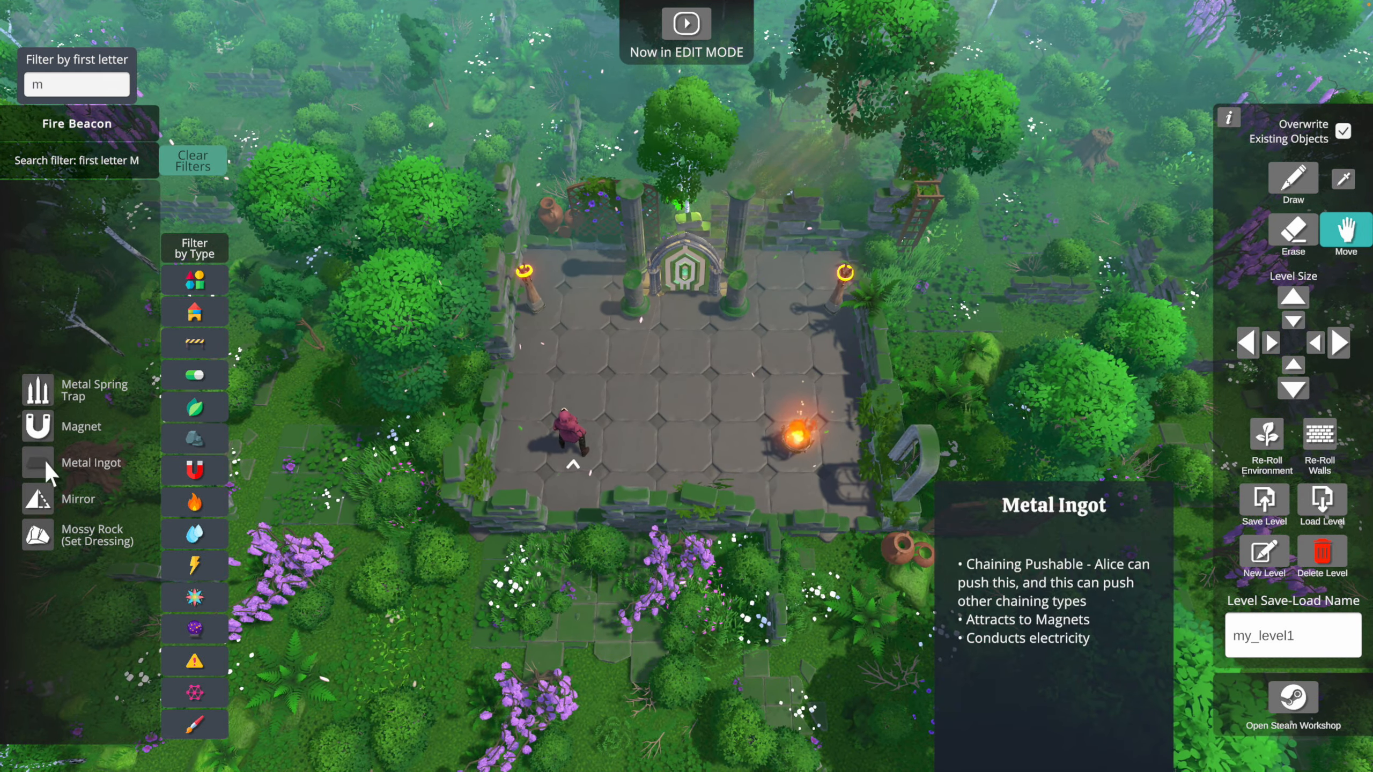
left_click(181, 162)
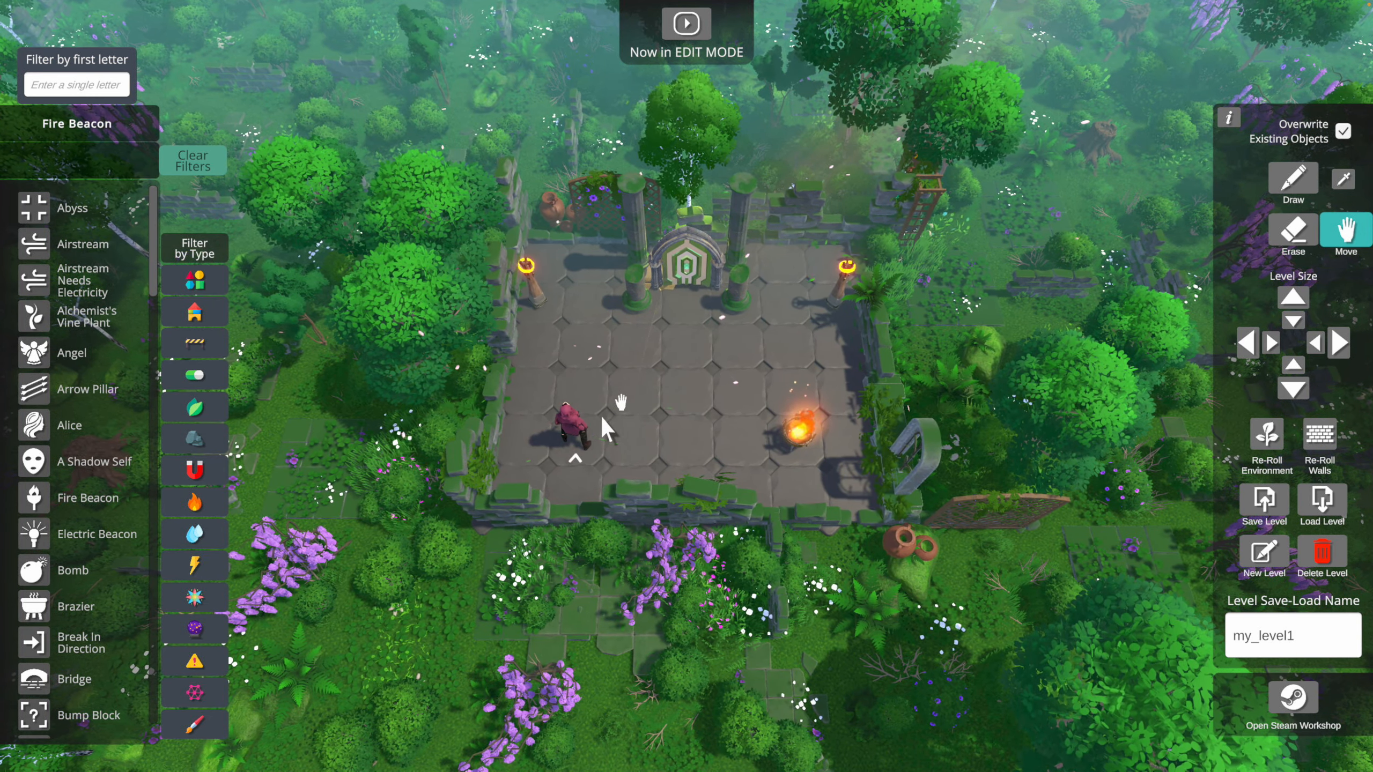
Re-roll the level's environment, view it briefly in play mode and return to editing
left_click(1254, 429)
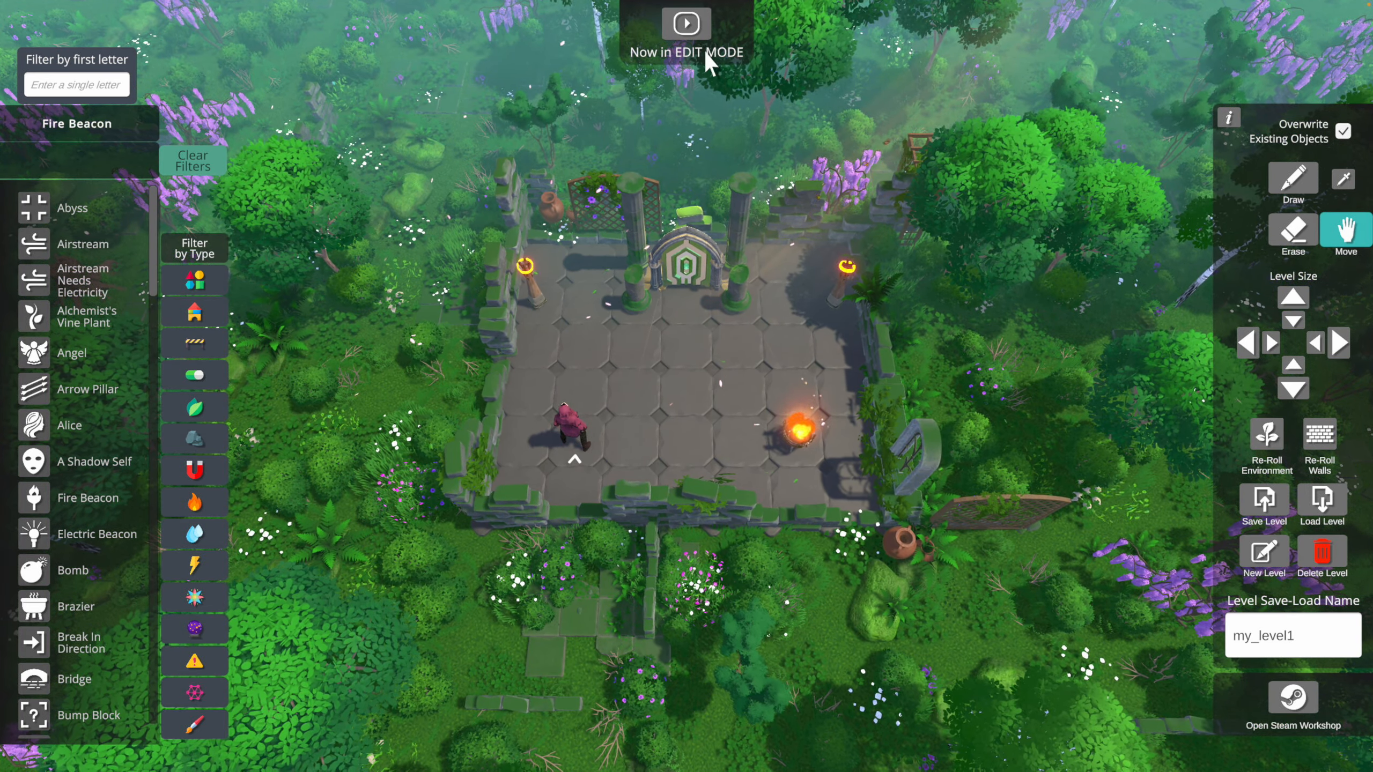
left_click(687, 24)
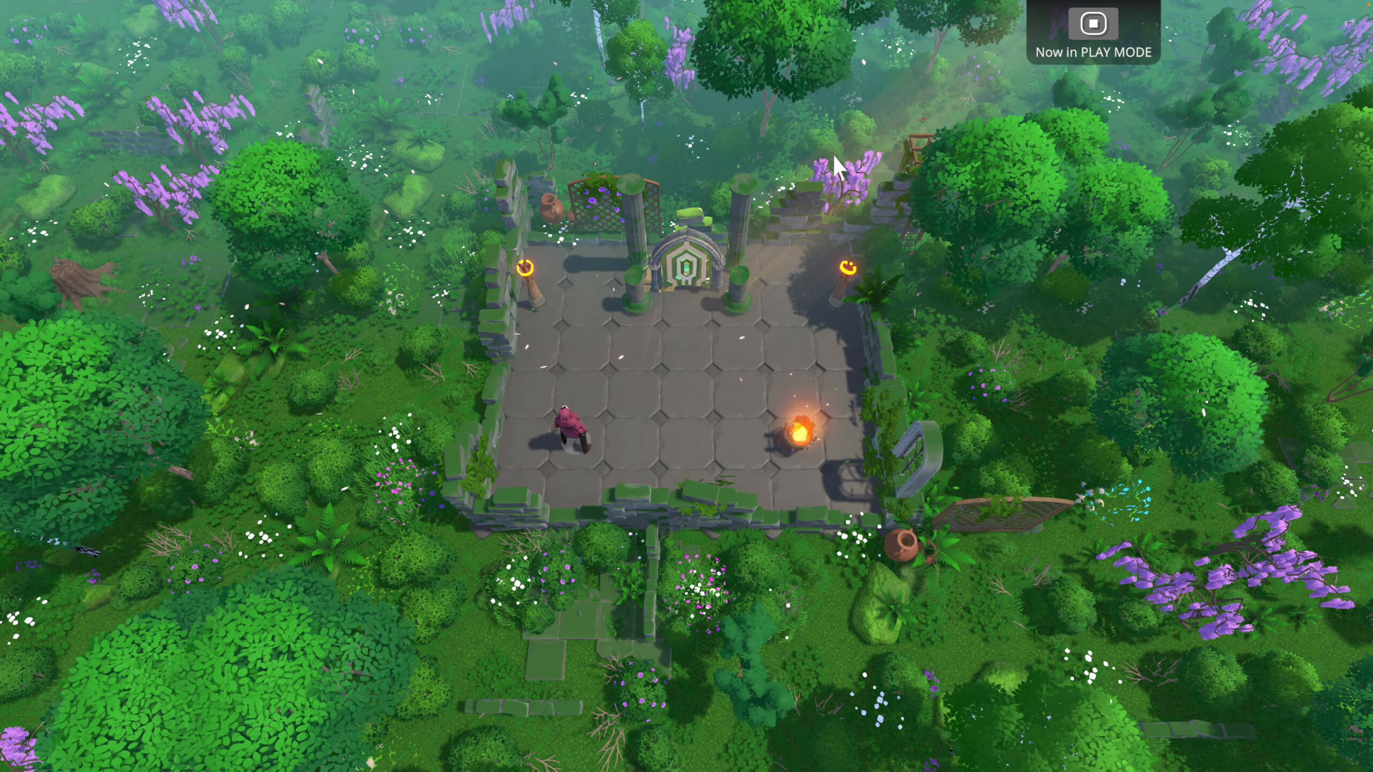
left_click(1108, 24)
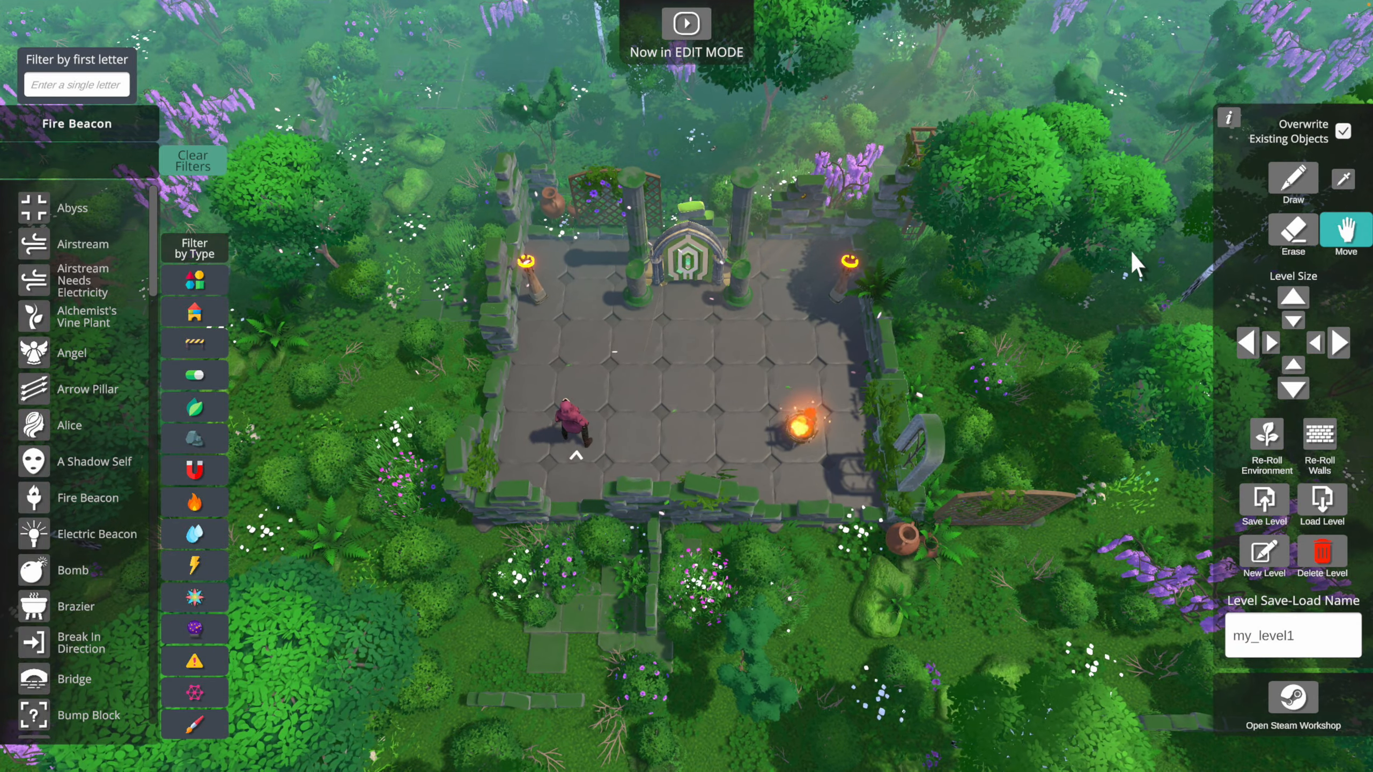